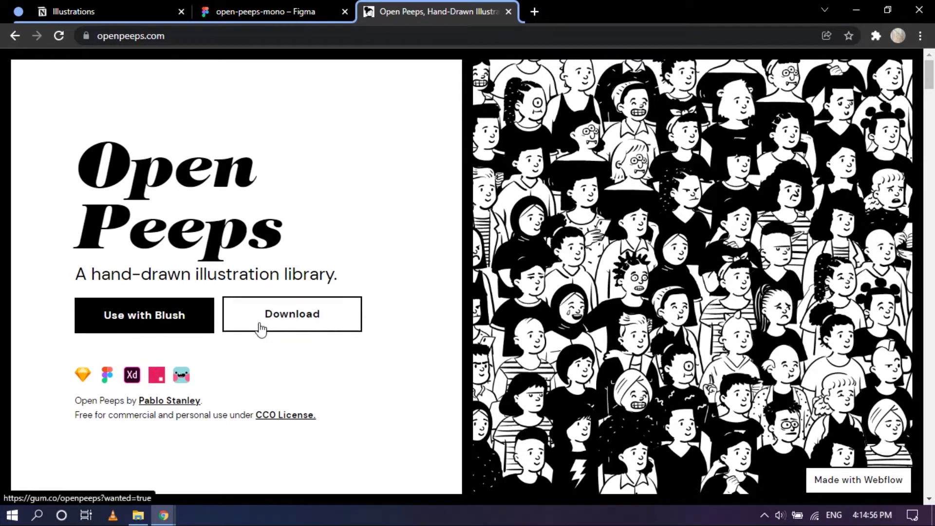
Look through the Open Peeps website, including its mix-and-match features, usage terms and the ready-to-download busts
scroll(453, 223, down, 5)
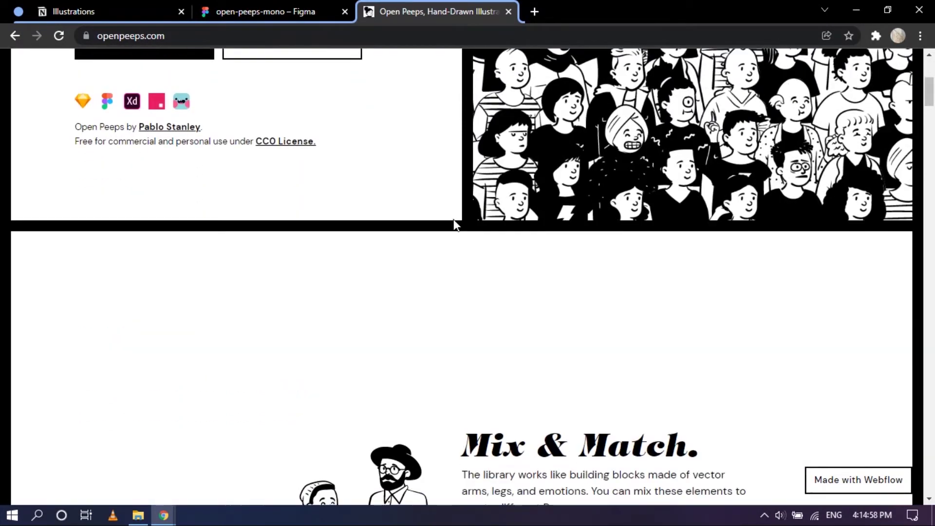
scroll(453, 215, up, 1)
scroll(453, 216, down, 6)
scroll(453, 216, down, 4)
scroll(453, 215, up, 4)
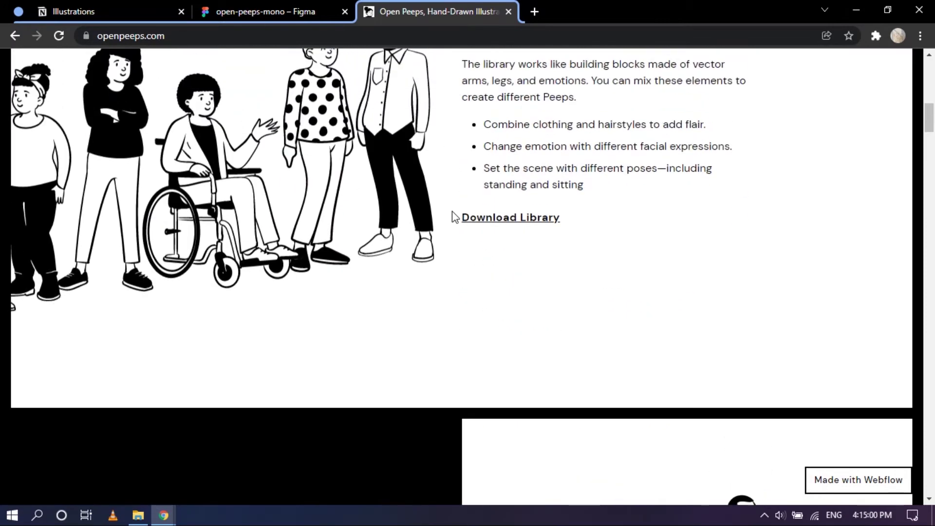
scroll(453, 224, down, 7)
scroll(452, 231, down, 15)
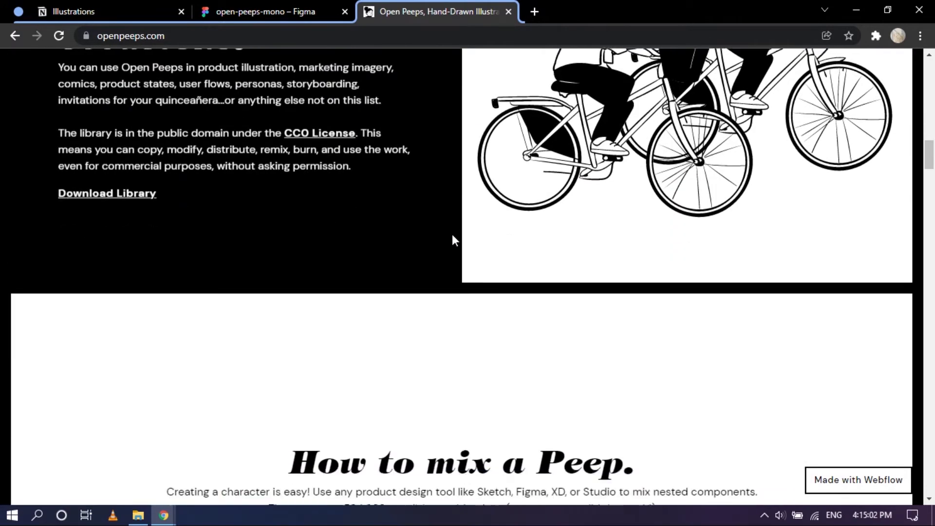
scroll(453, 240, down, 7)
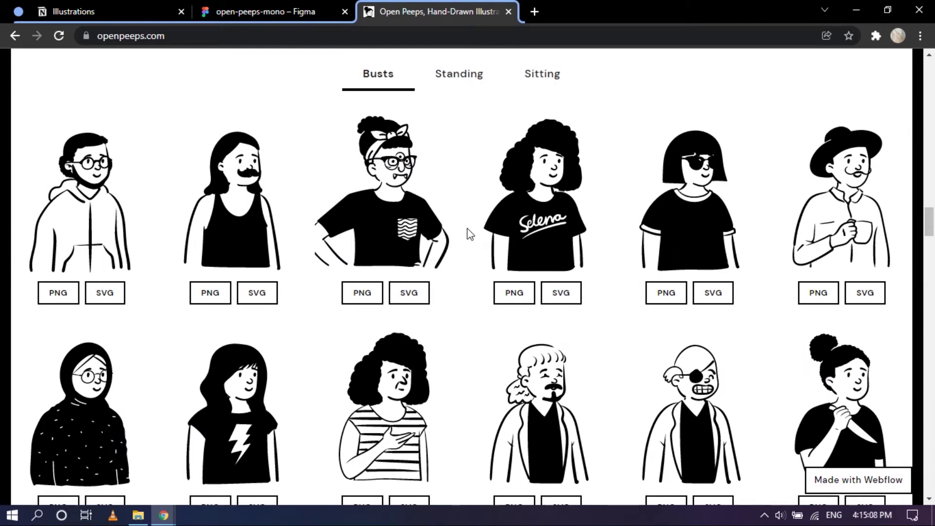
scroll(463, 239, up, 2)
scroll(458, 243, down, 4)
scroll(454, 246, up, 5)
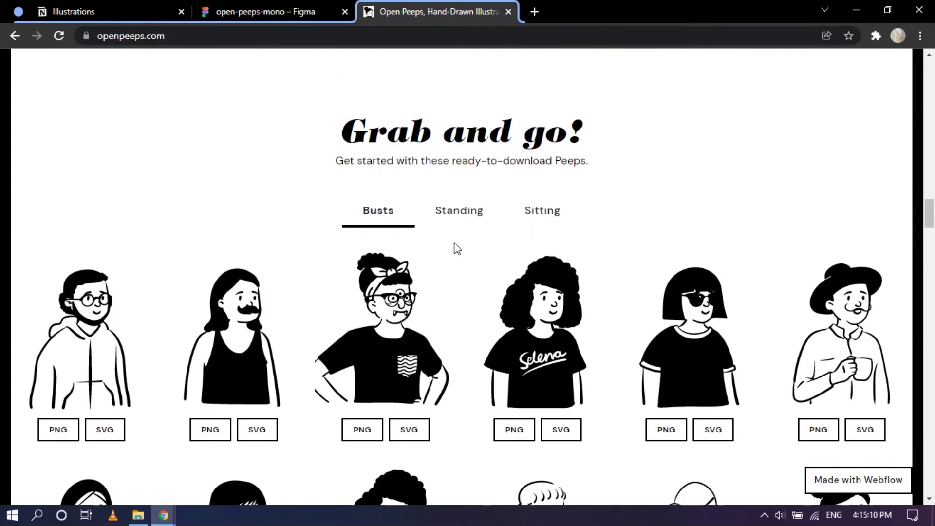
scroll(457, 249, up, 15)
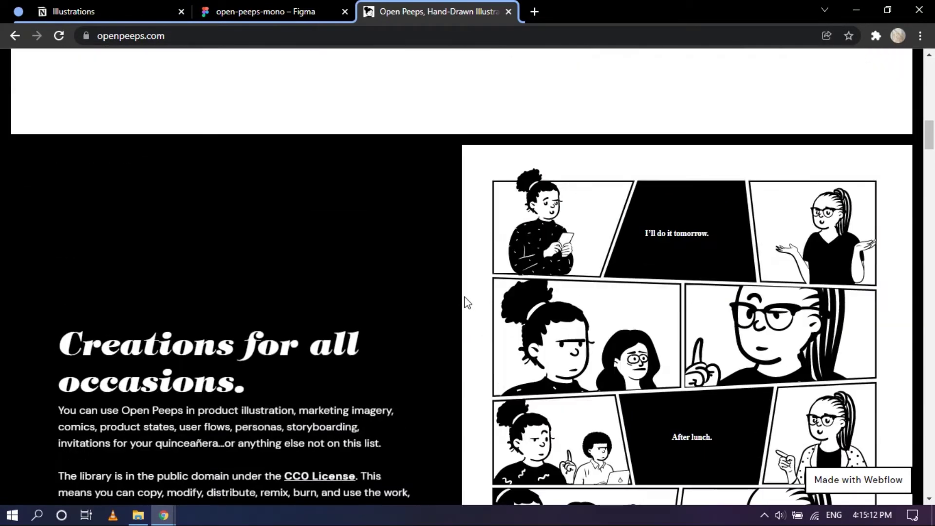
scroll(469, 310, up, 10)
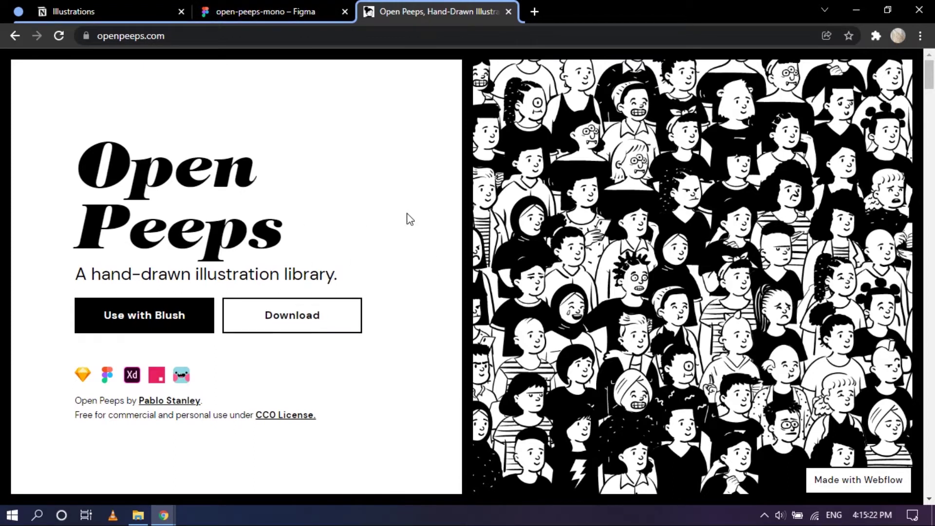
Switch to the open-peeps-mono file in Figma and view the All Assets page and the Demo frame on the page named Page
click(291, 1)
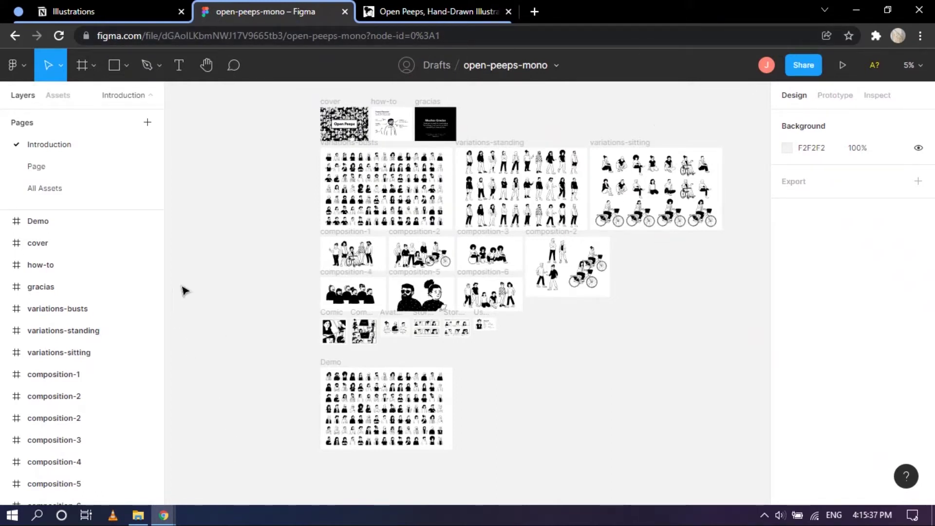
click(42, 191)
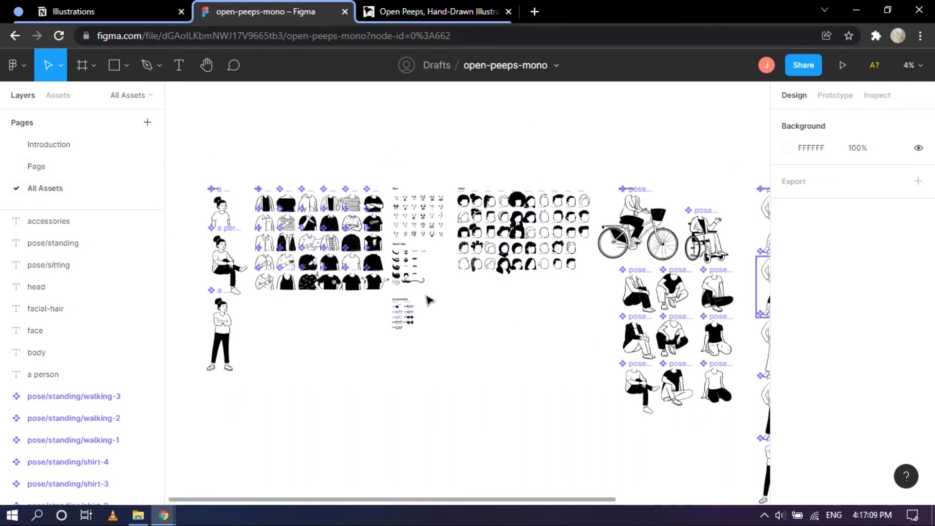
click(69, 168)
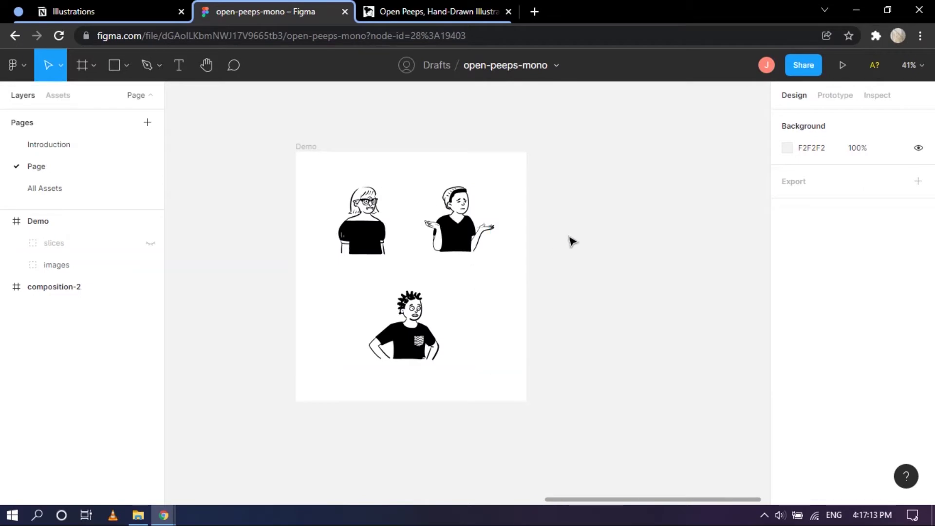
scroll(573, 242, down, 8)
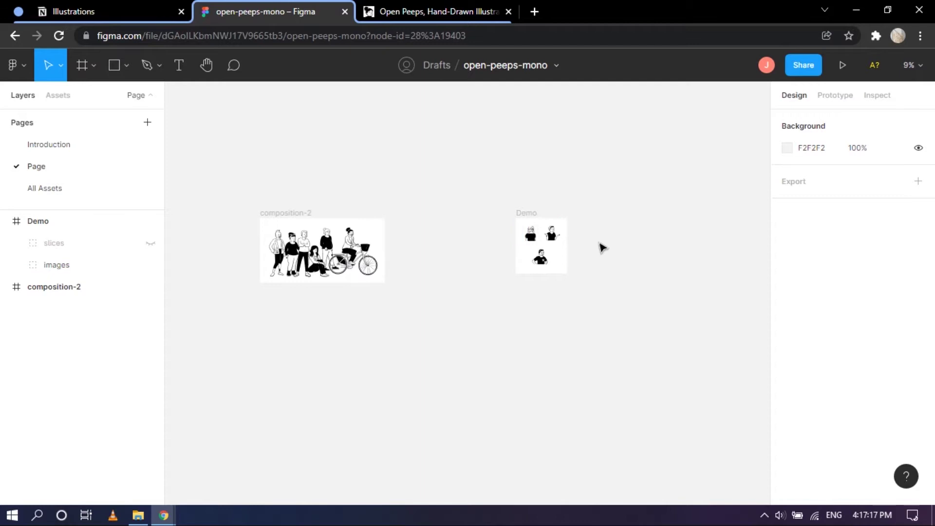
scroll(585, 230, up, 5)
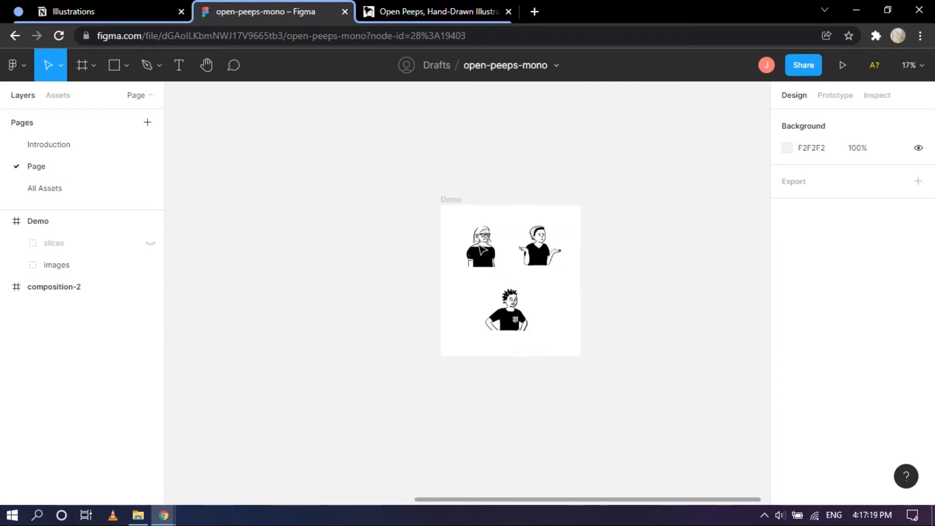
scroll(541, 290, up, 3)
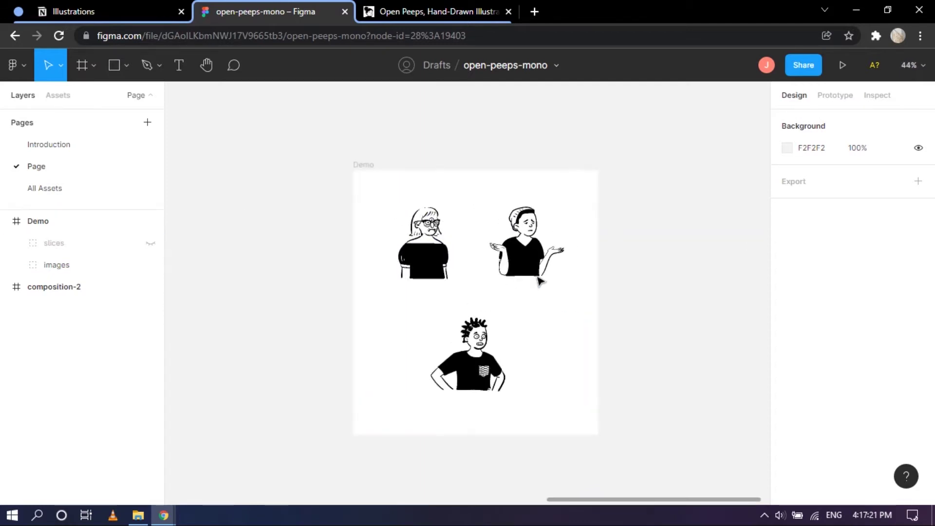
scroll(538, 240, right, 3)
scroll(487, 248, down, 1)
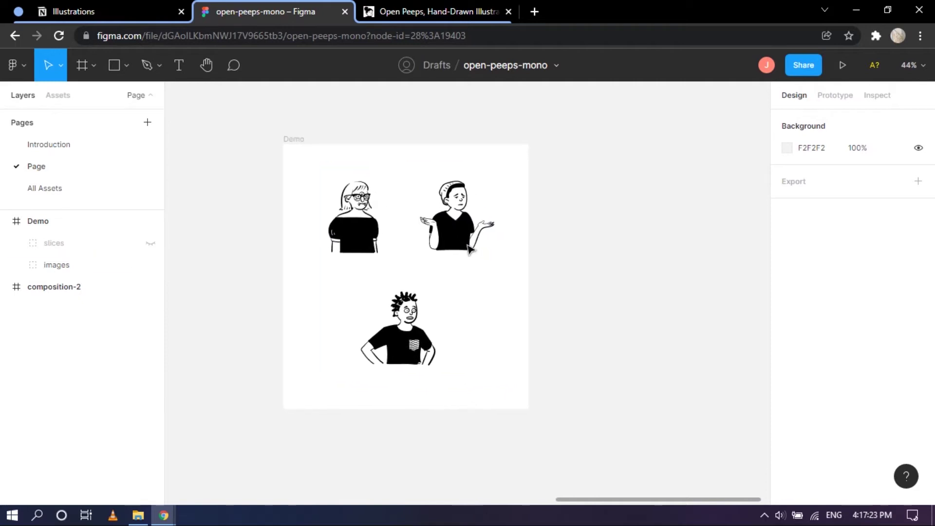
Expand the images group in the Demo frame and inspect peep-1, peep-2 and peep-3 one by one, returning to peep-1
click(16, 265)
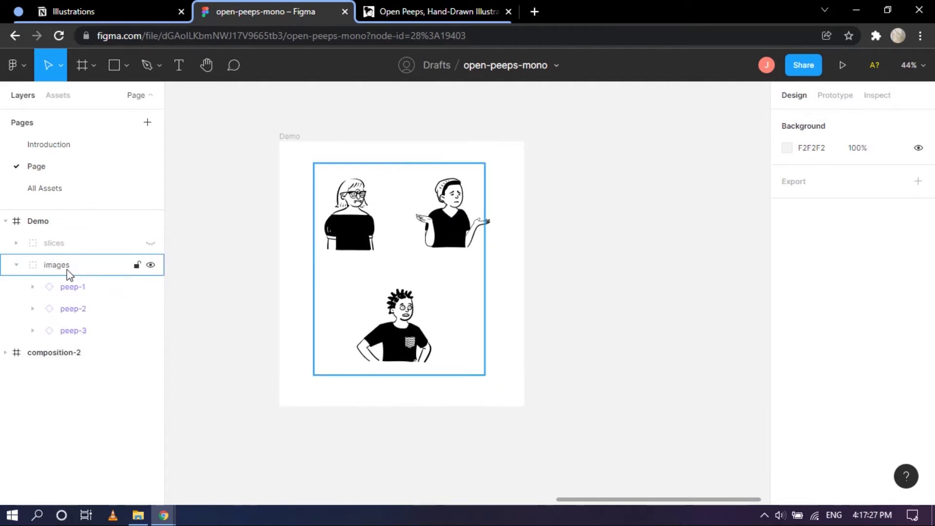
click(92, 294)
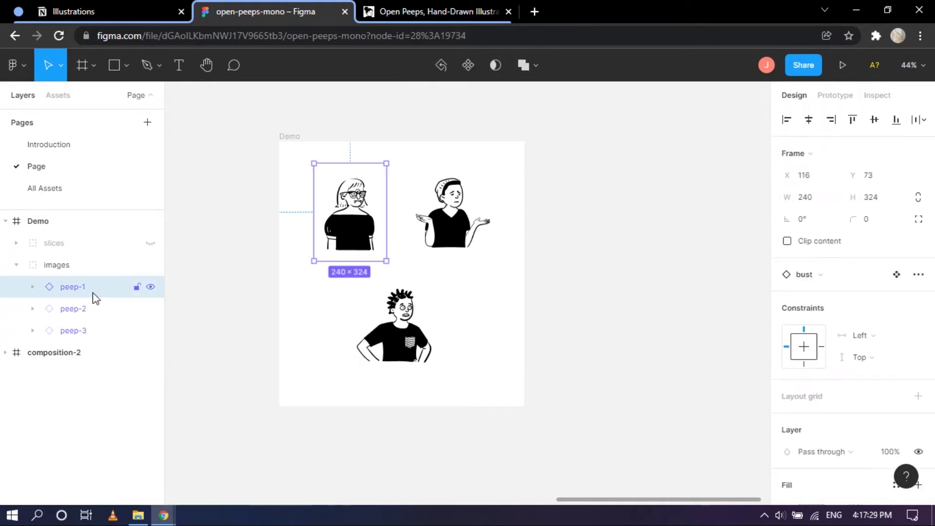
click(91, 316)
click(86, 332)
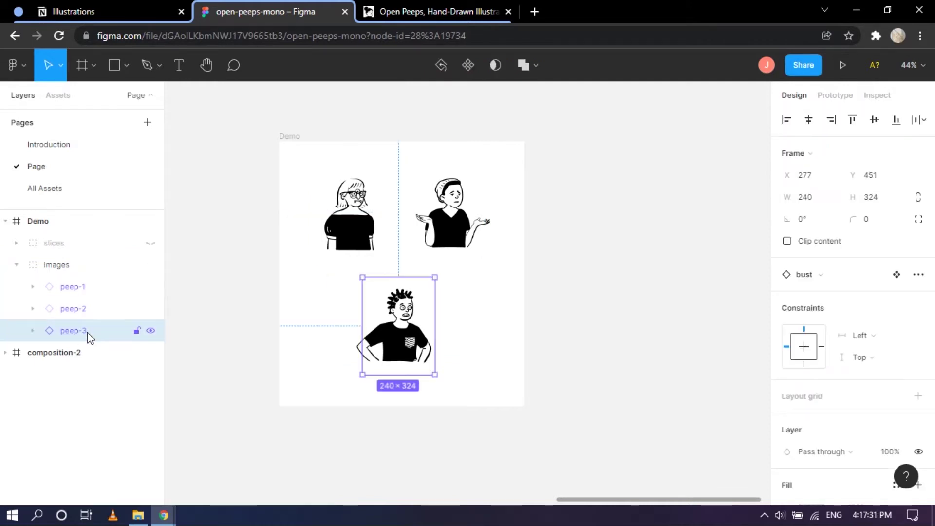
click(78, 295)
scroll(313, 215, up, 3)
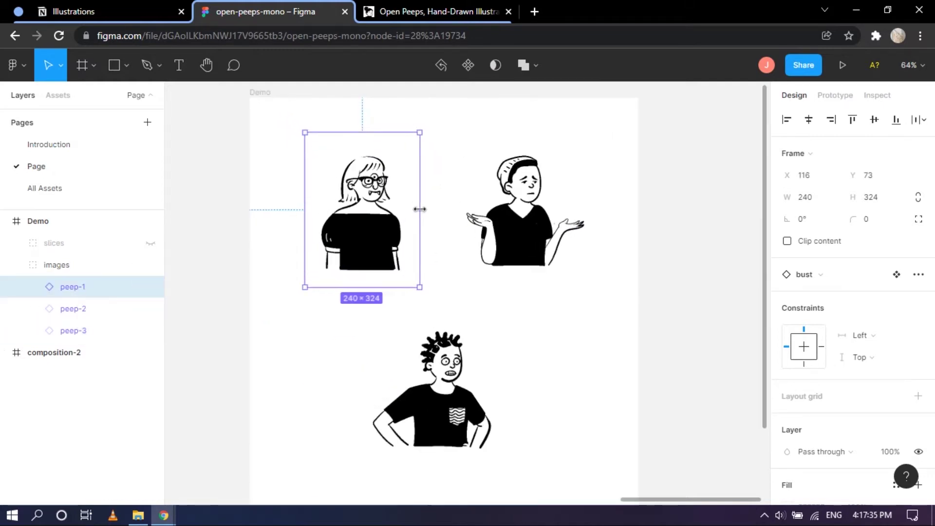
Expand peep-1 and swap its accessories instance first to None and after that to Sunglasses 2
click(33, 289)
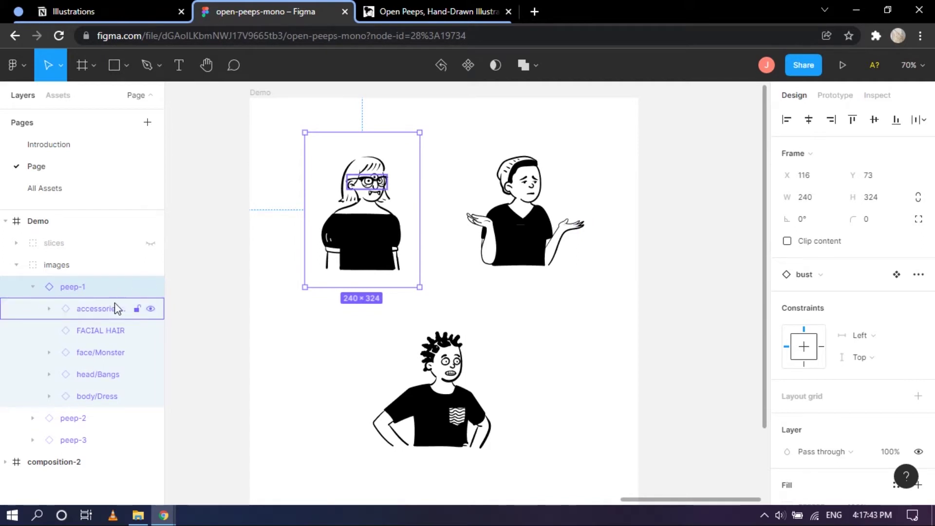
click(96, 315)
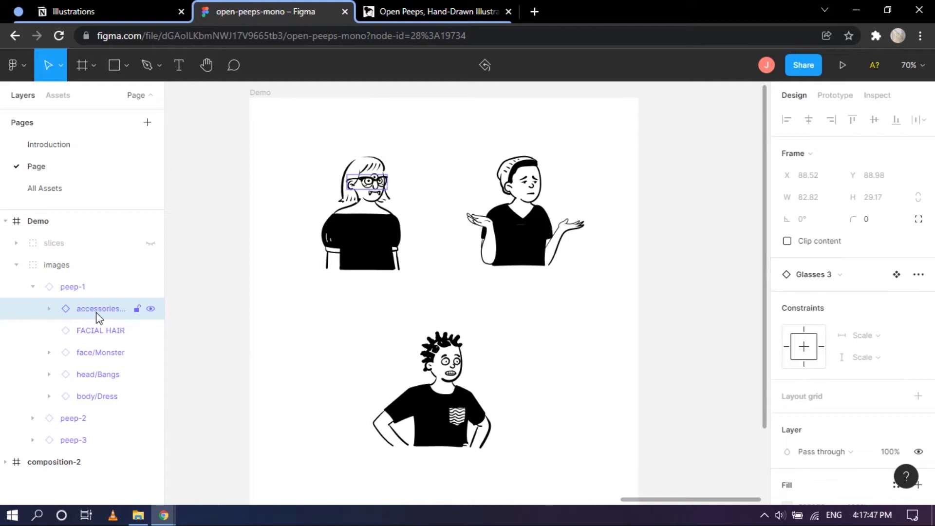
scroll(369, 184, up, 2)
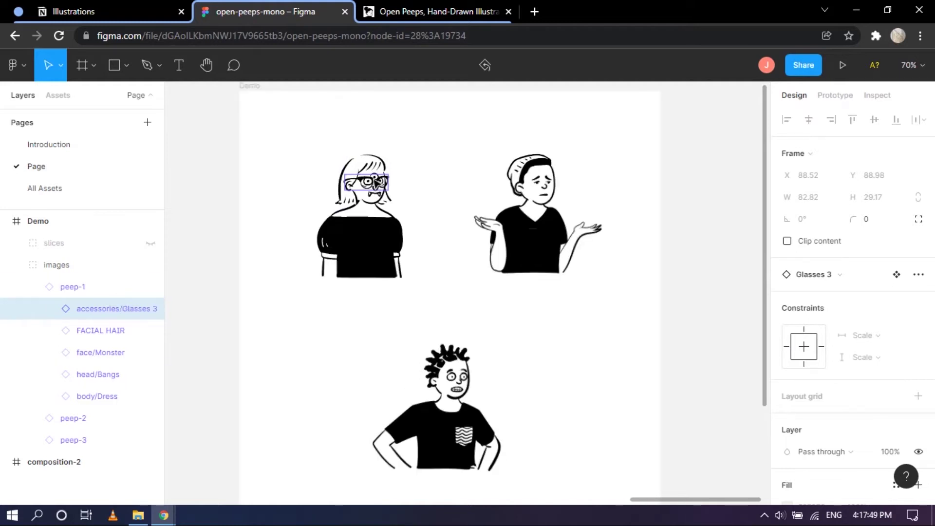
scroll(369, 184, up, 2)
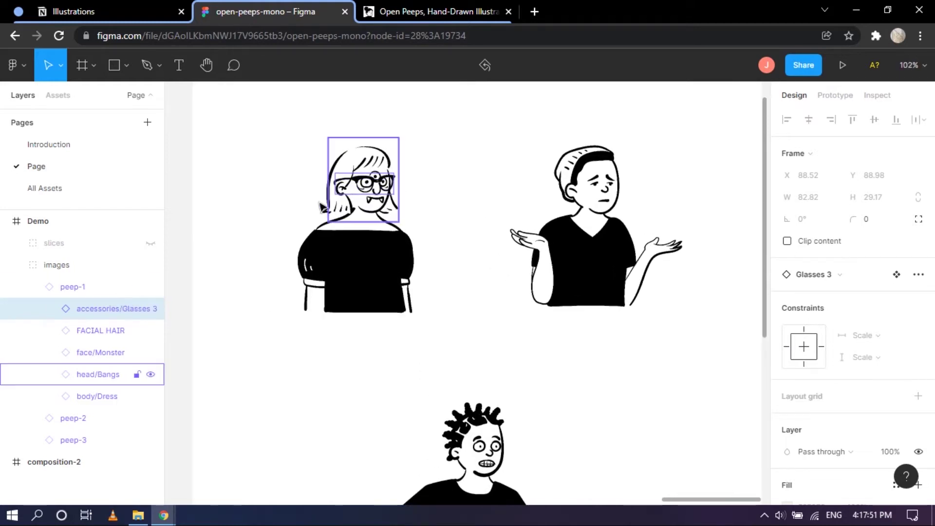
right_click(99, 307)
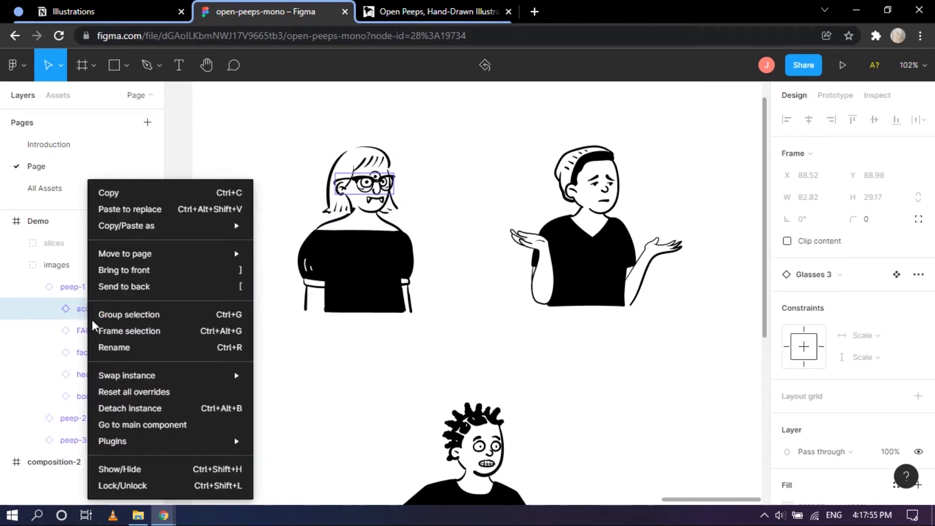
mouse_move(139, 380)
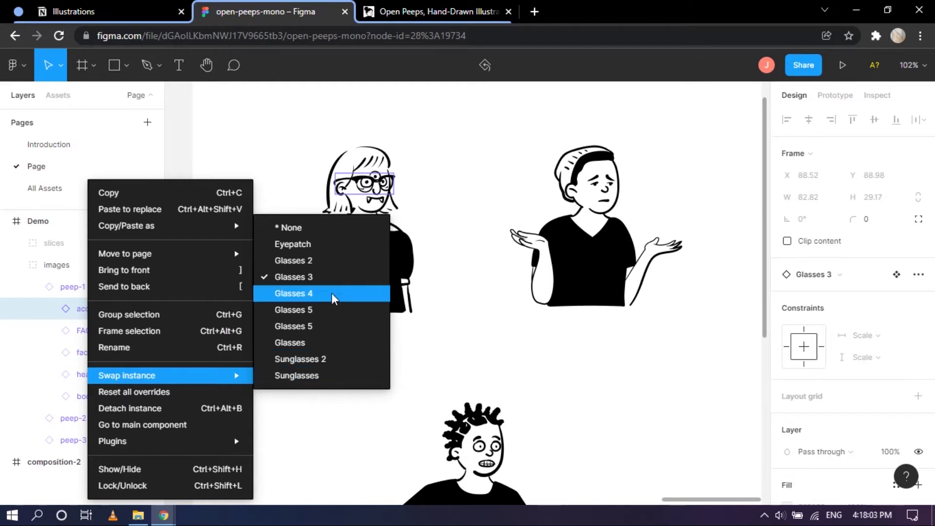
click(312, 234)
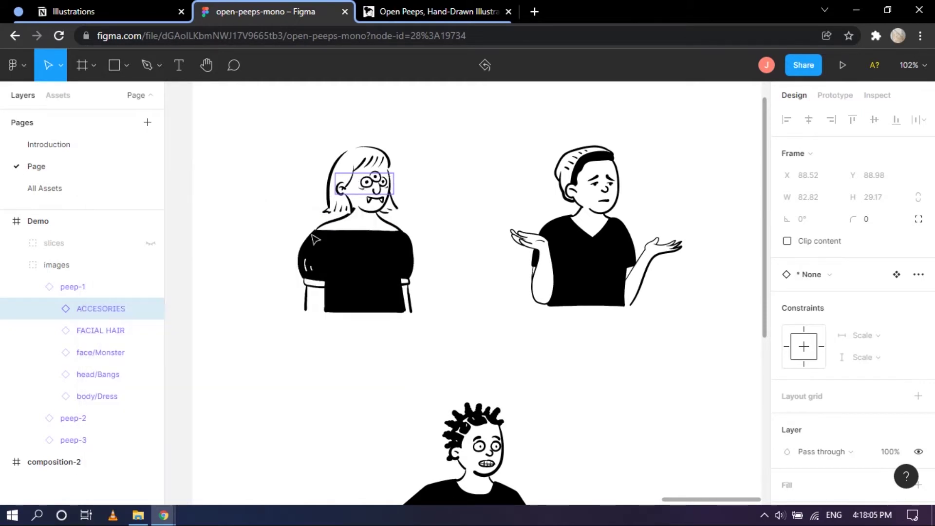
right_click(105, 308)
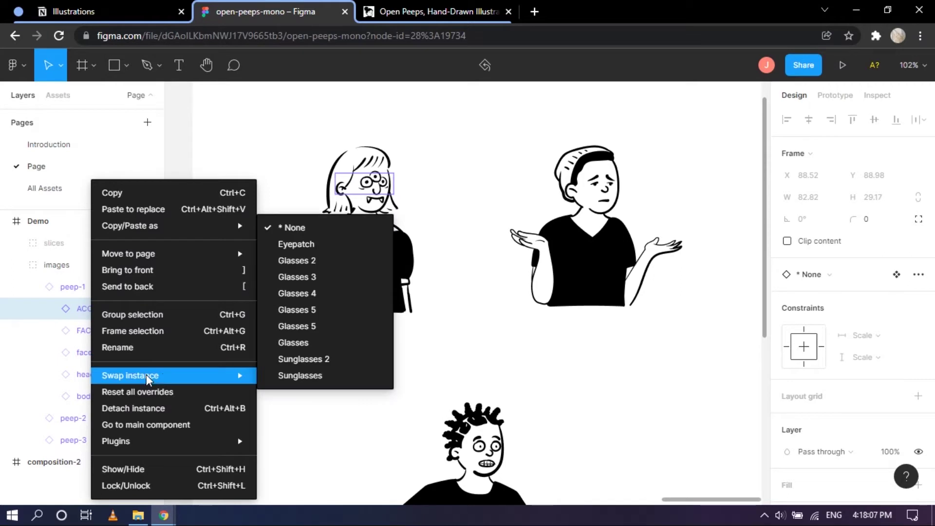
click(312, 360)
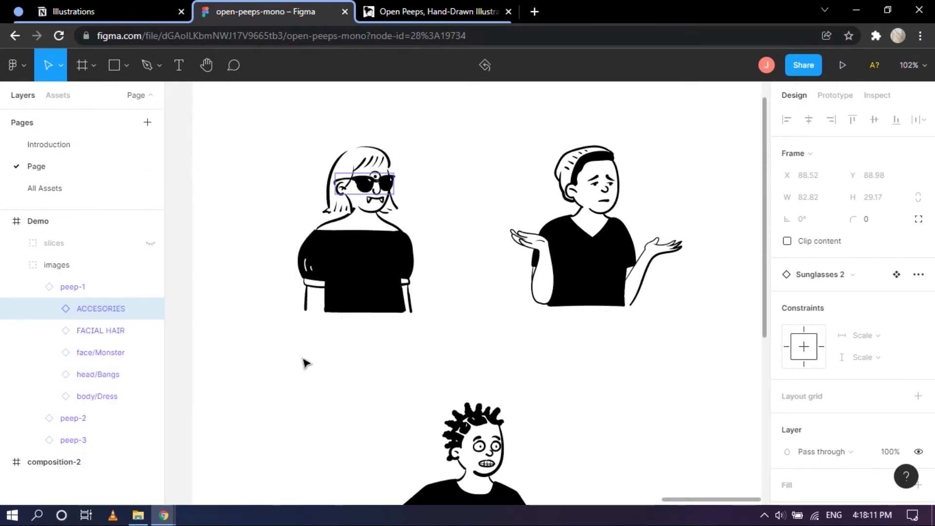
Try out other eyewear on peep-1 by swapping its accessories instance to Glasses 5 and after that to Glasses 4
right_click(93, 332)
click(86, 316)
click(124, 307)
right_click(99, 310)
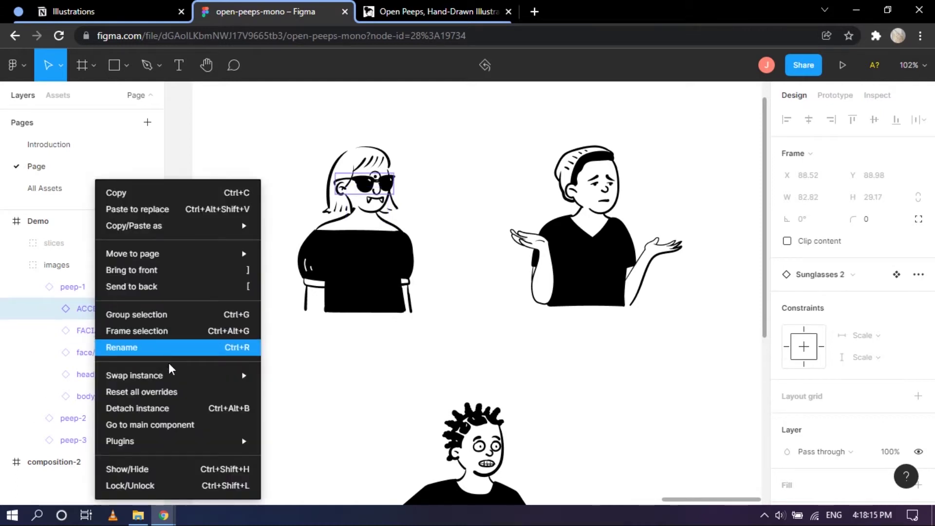
mouse_move(185, 382)
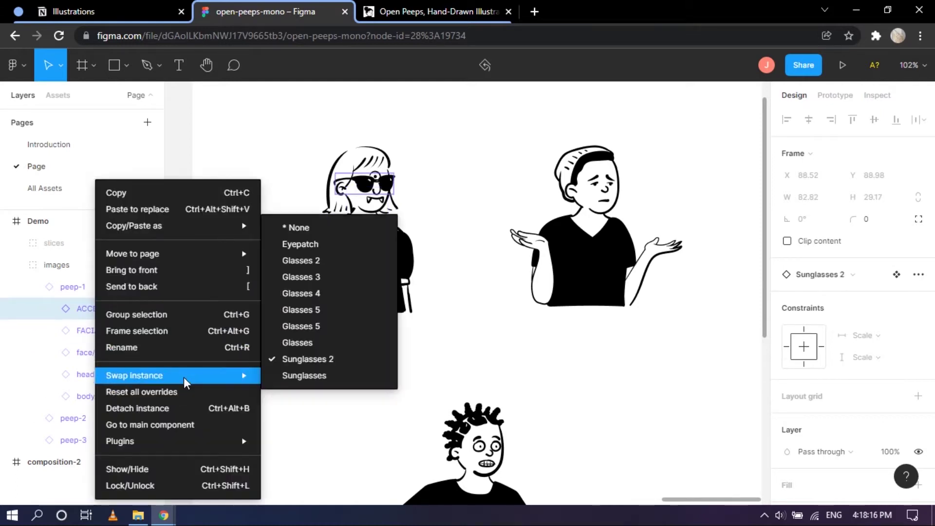
click(327, 335)
right_click(95, 308)
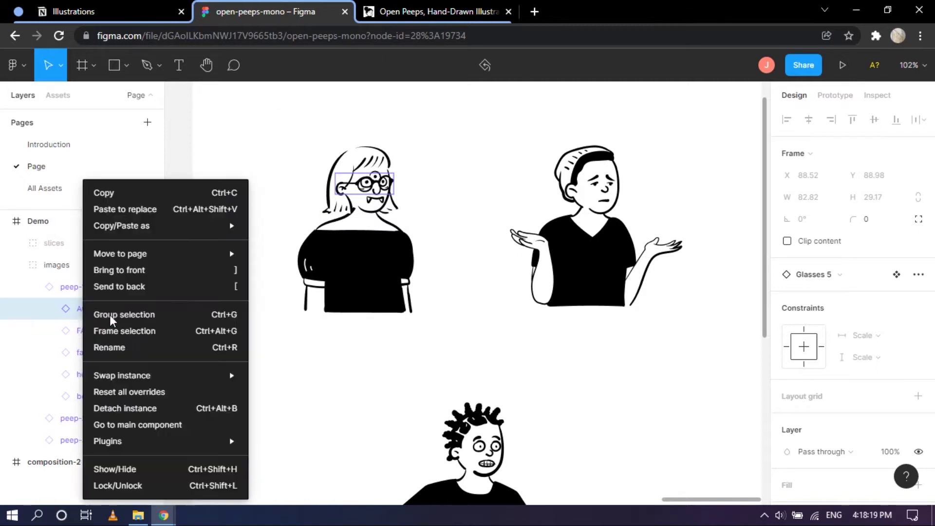
mouse_move(173, 373)
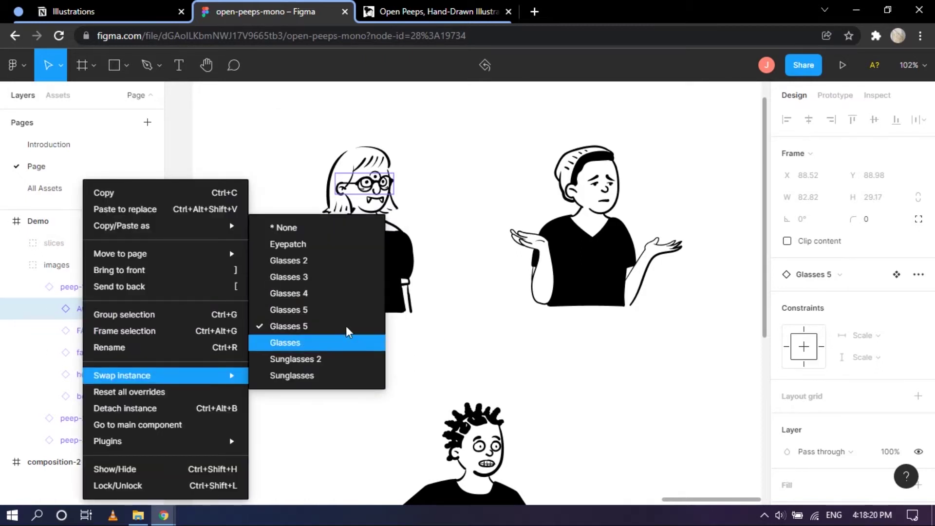
click(343, 302)
Swap the accessories instance of peep-1 back to Sunglasses 2
right_click(109, 311)
mouse_move(129, 383)
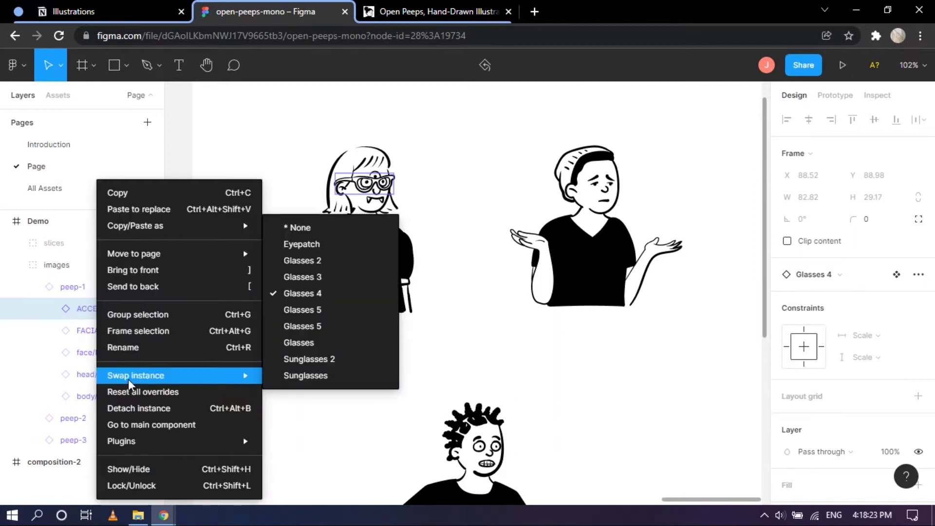
click(363, 361)
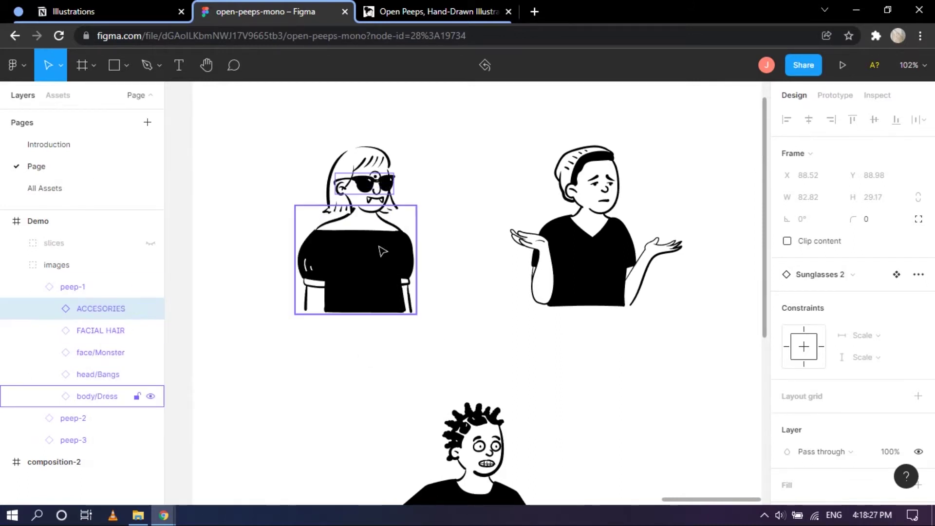
Check the facial hair instance of peep-1 and swap its face instance to Cheeky
click(101, 336)
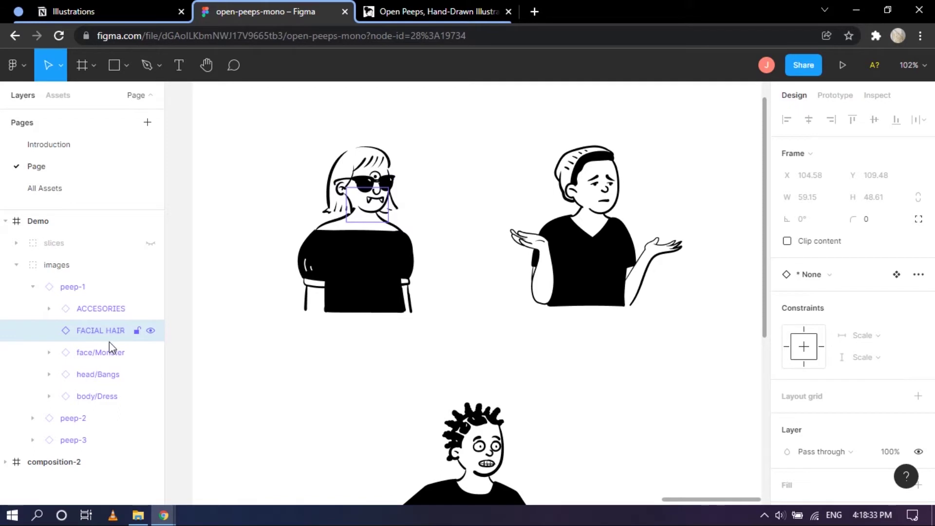
click(93, 354)
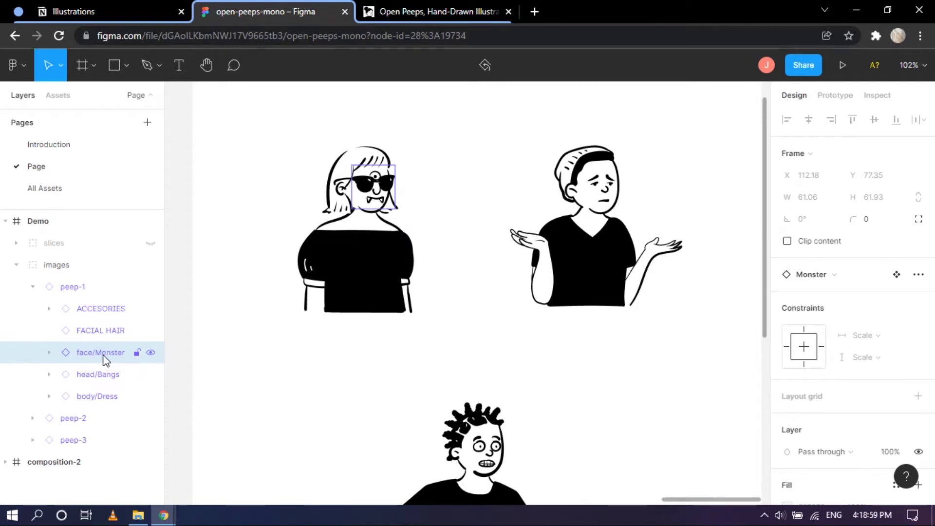
scroll(365, 180, up, 2)
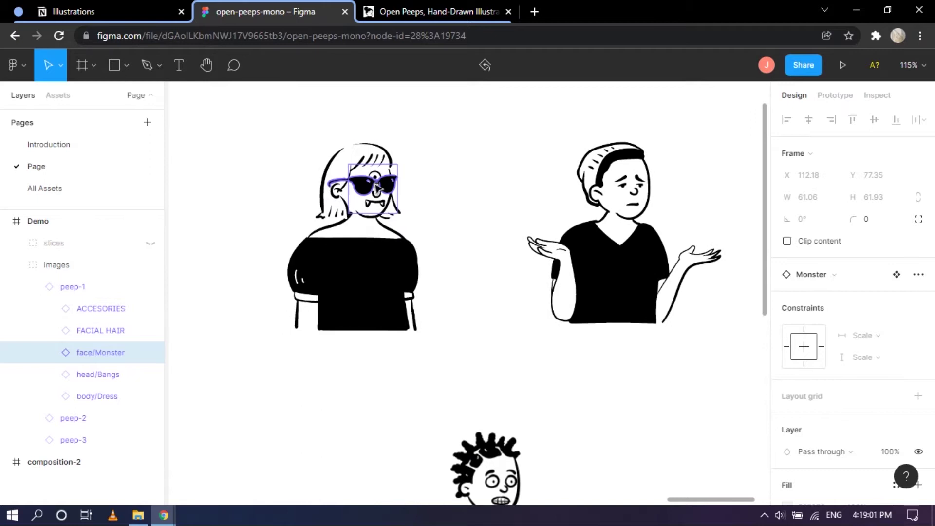
scroll(388, 180, down, 1)
right_click(103, 355)
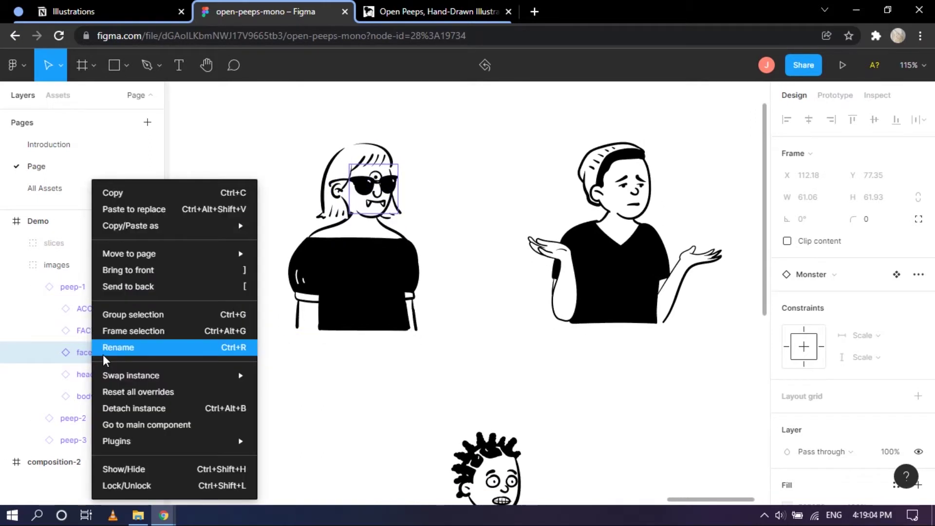
mouse_move(200, 378)
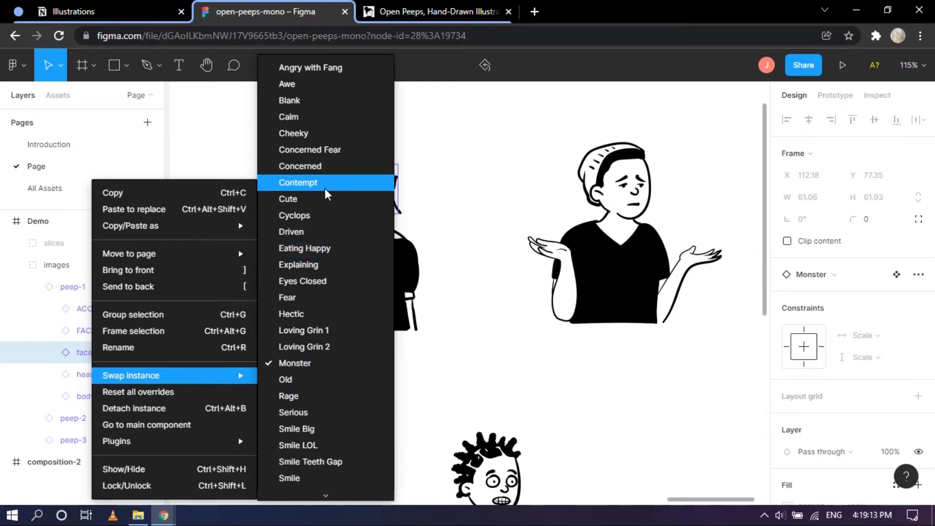
click(324, 135)
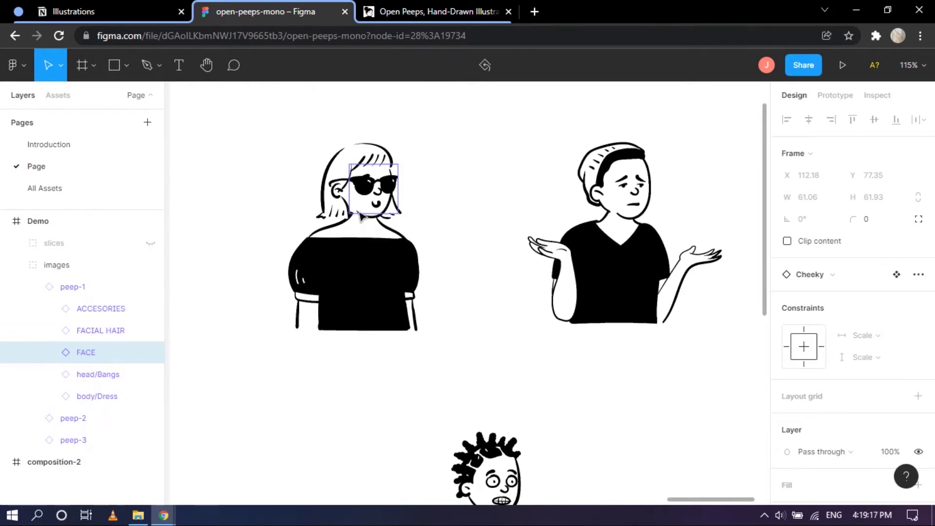
Swap the face instance of peep-1 to Suspicious and after that to Eating Happy
right_click(92, 359)
scroll(307, 441, down, 2)
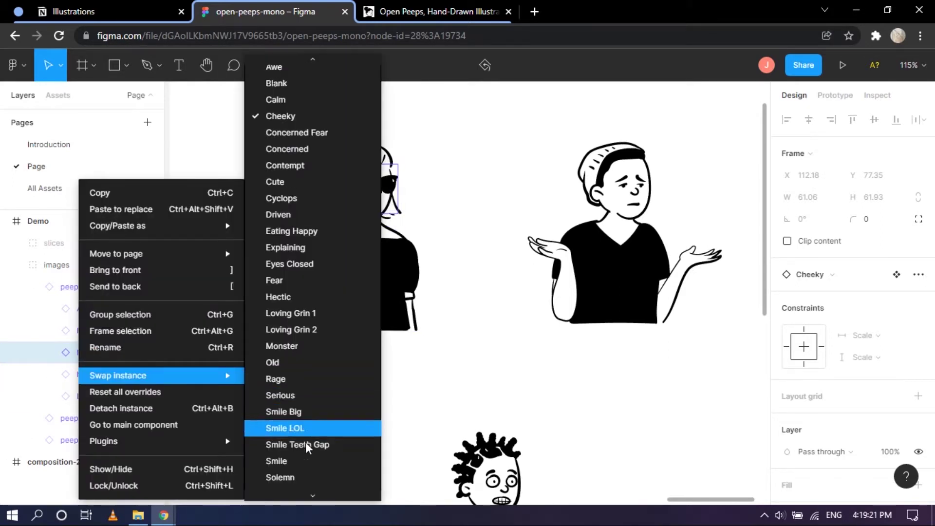
click(322, 456)
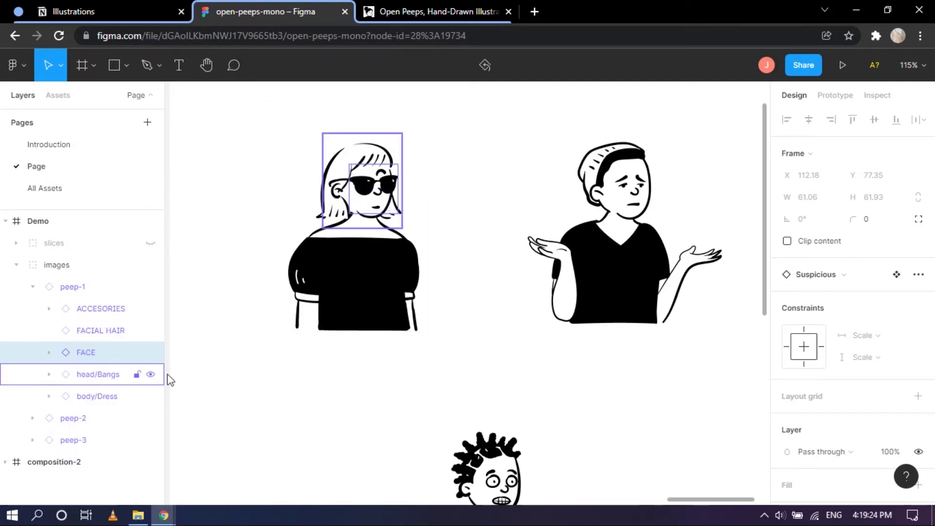
right_click(91, 352)
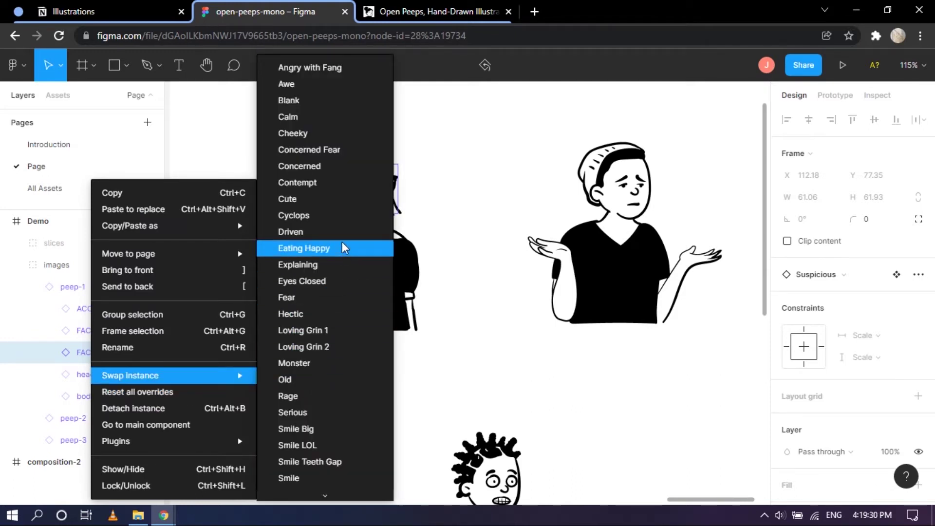
click(313, 255)
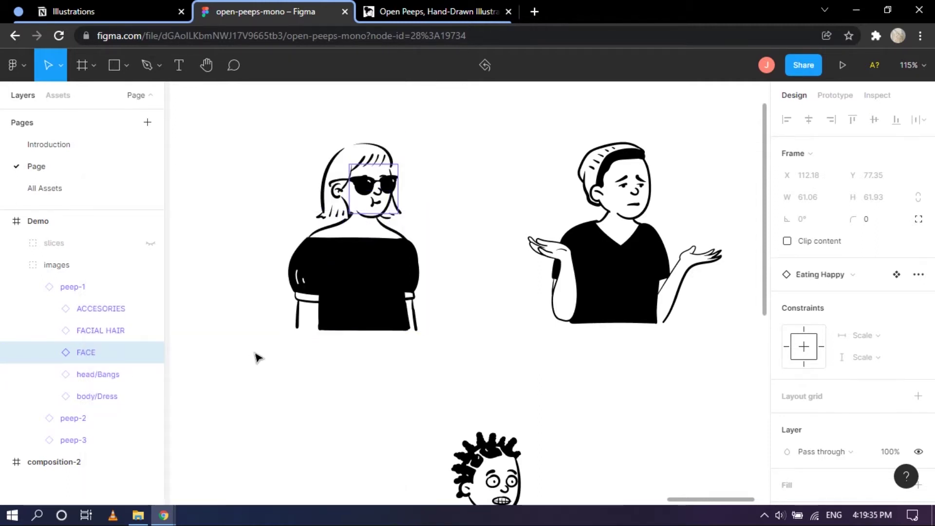
Swap the head instance of peep-1 to hat-beanie
click(97, 380)
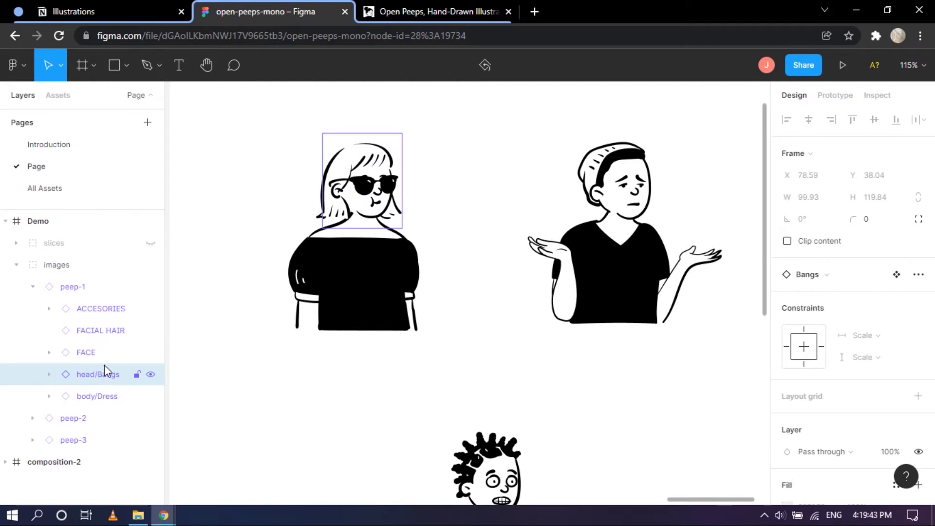
right_click(102, 383)
mouse_move(101, 378)
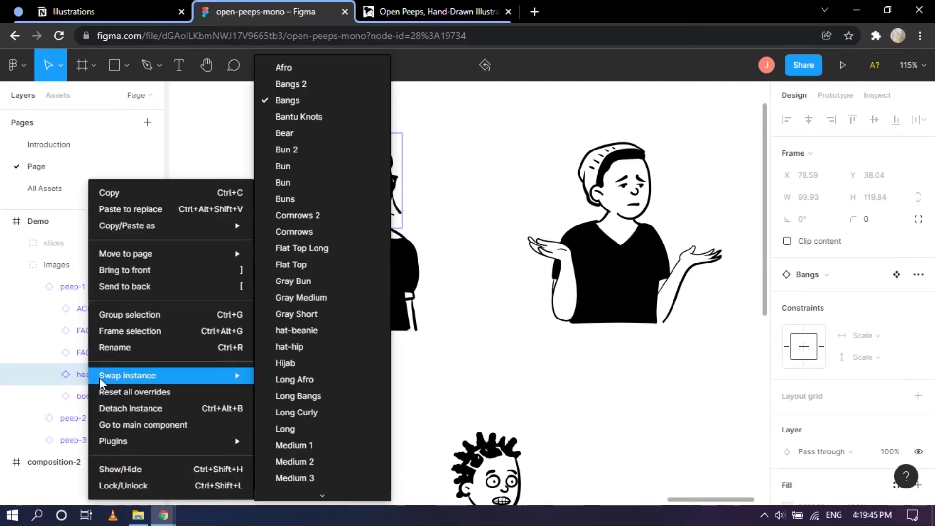
scroll(300, 416, down, 4)
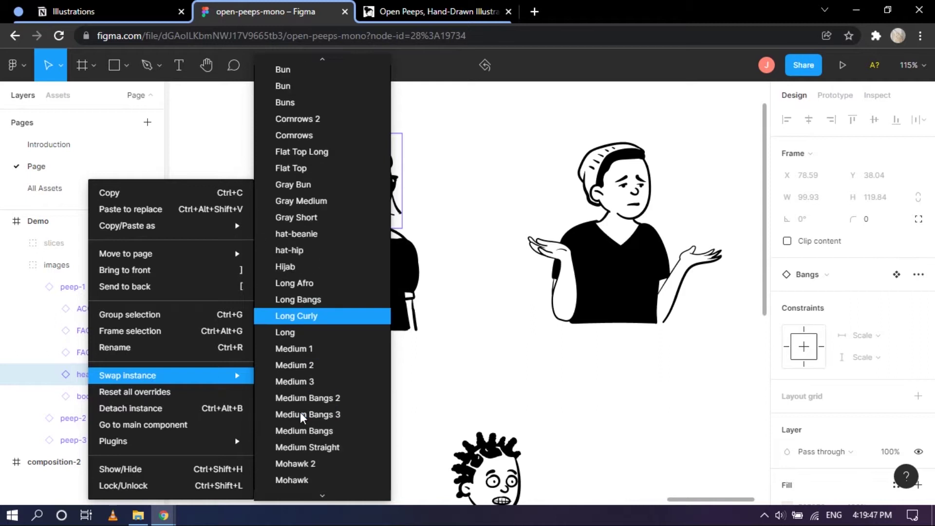
scroll(312, 407, up, 1)
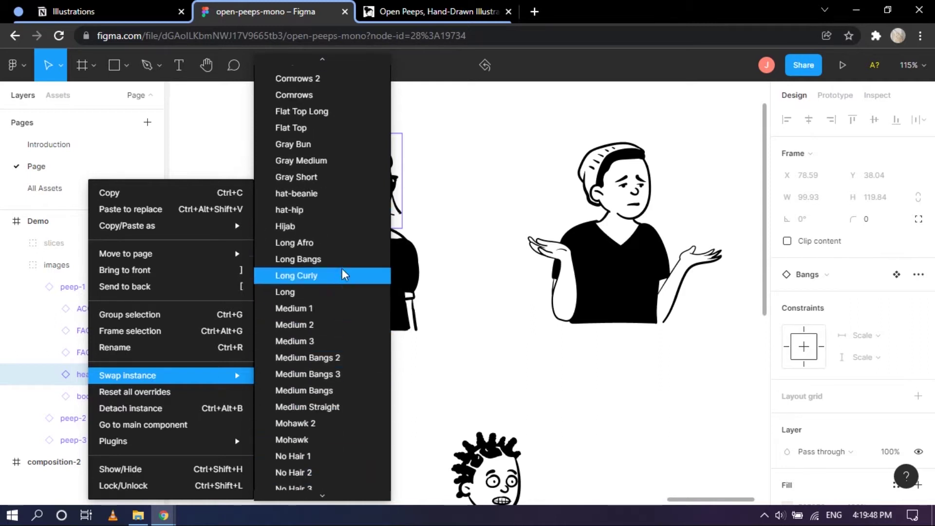
click(339, 194)
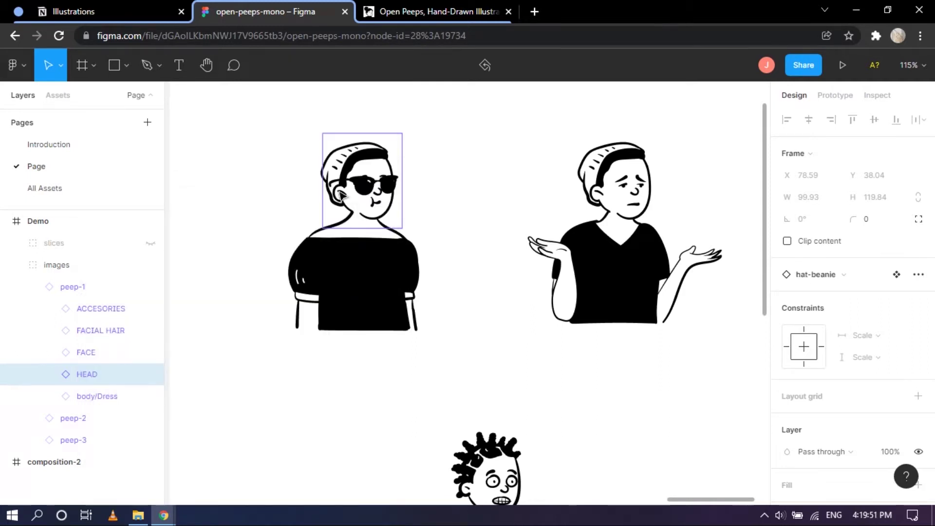
Try a short hairstyle on peep-1 by swapping its head instance to Short 4
right_click(89, 384)
mouse_move(90, 384)
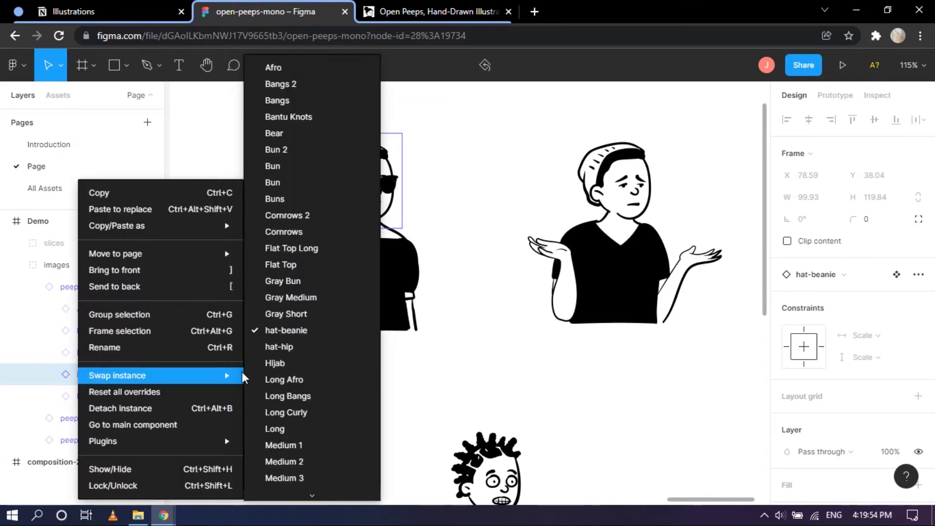
scroll(300, 390, down, 4)
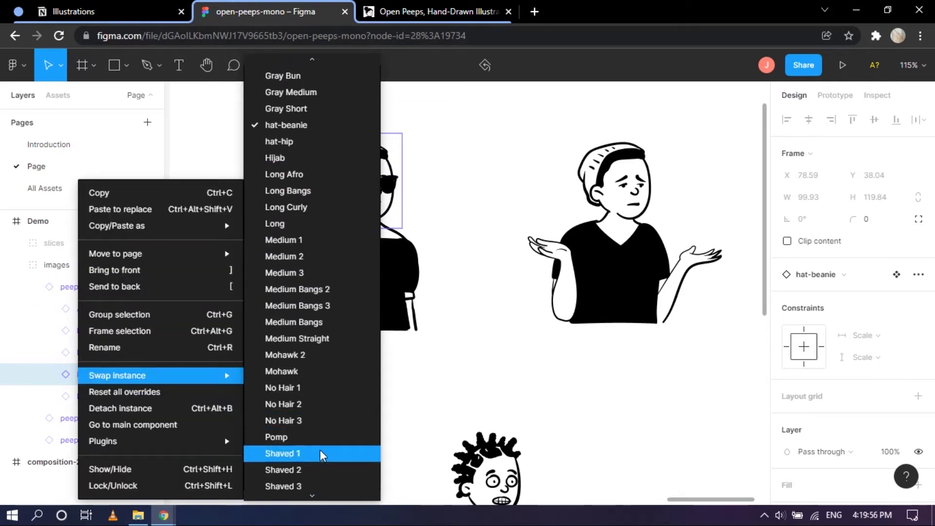
scroll(319, 428, down, 3)
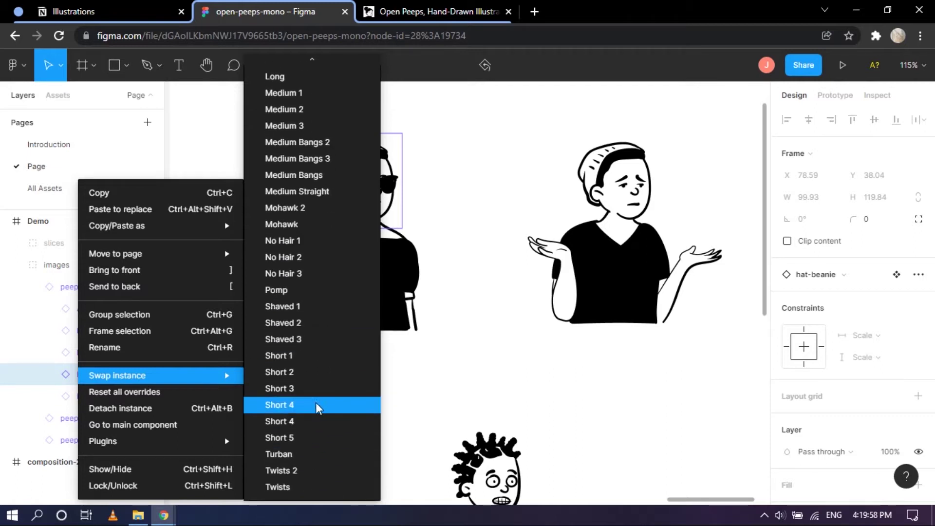
click(319, 408)
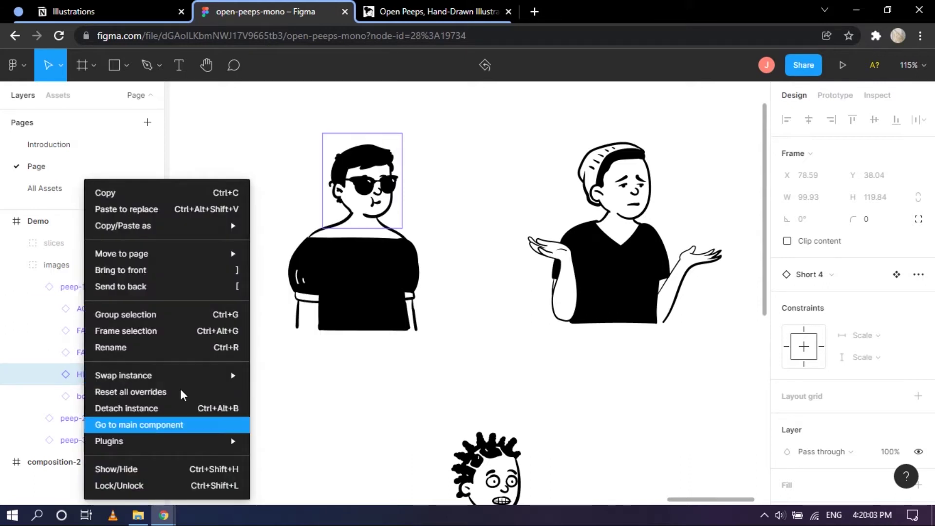
Change the hairstyle of peep-1 by swapping its head instance to Long Curly
mouse_move(146, 375)
scroll(321, 193, down, 7)
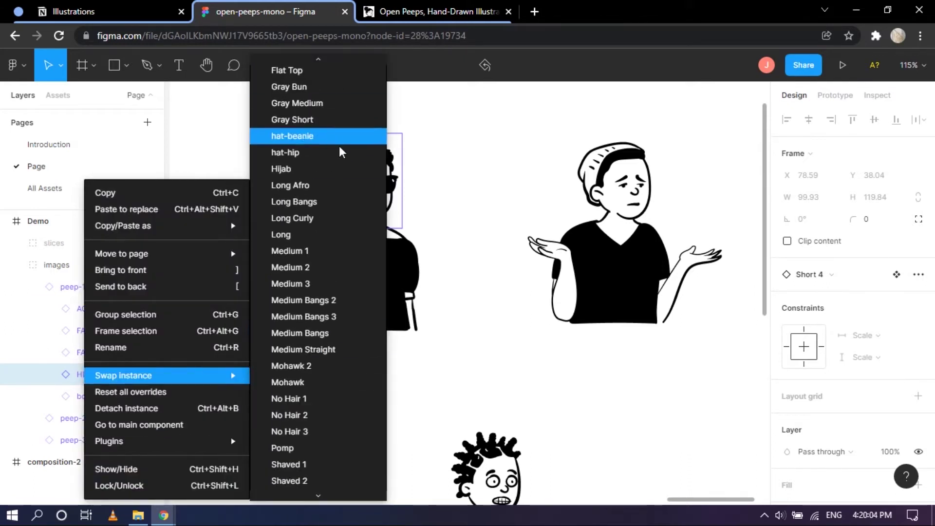
scroll(312, 322, up, 4)
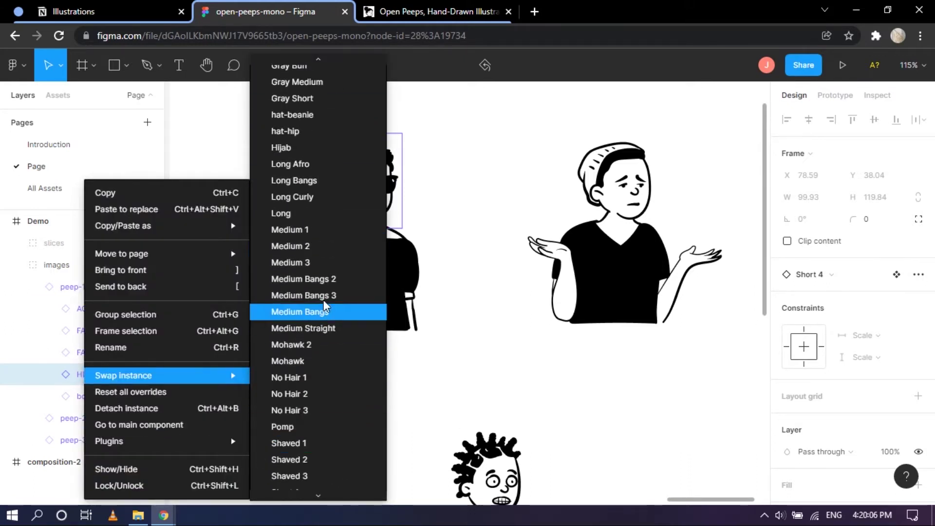
click(289, 201)
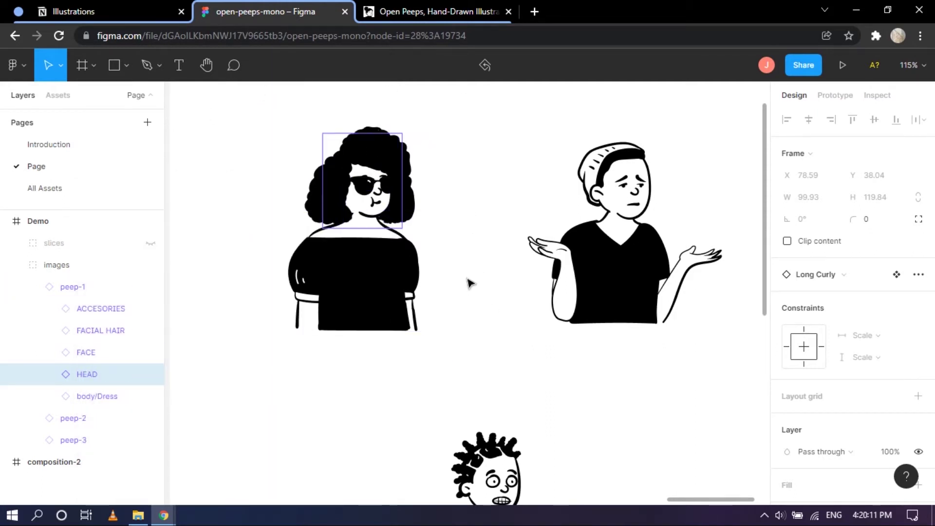
Swap the body instance of peep-1 to Macbook
click(89, 396)
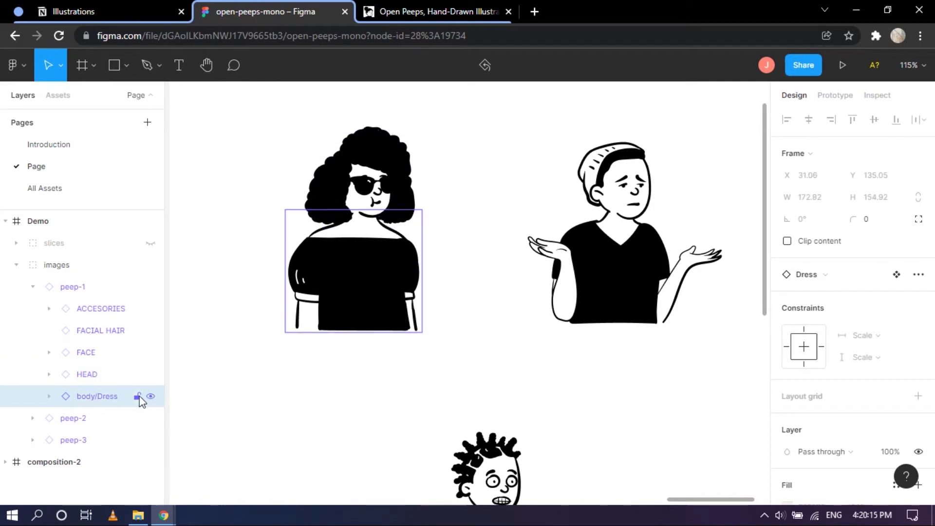
right_click(82, 396)
mouse_move(162, 380)
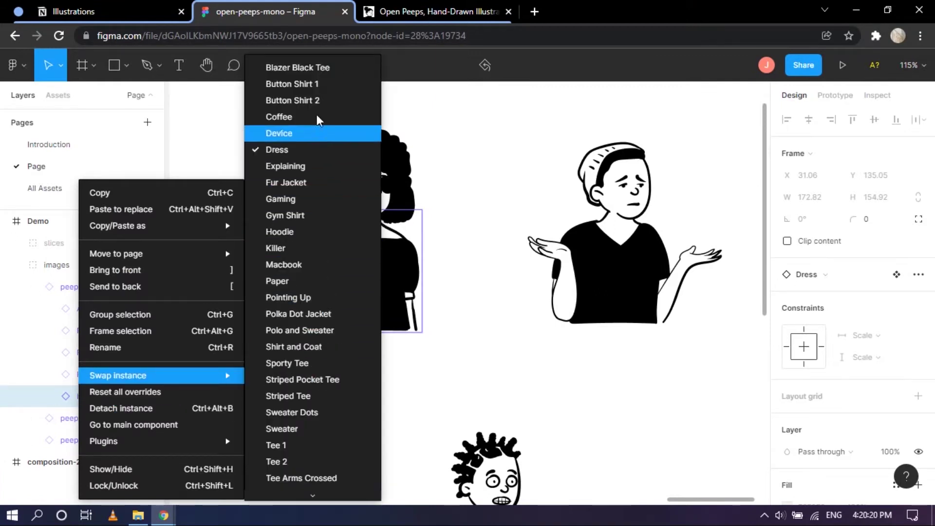
scroll(313, 229, down, 2)
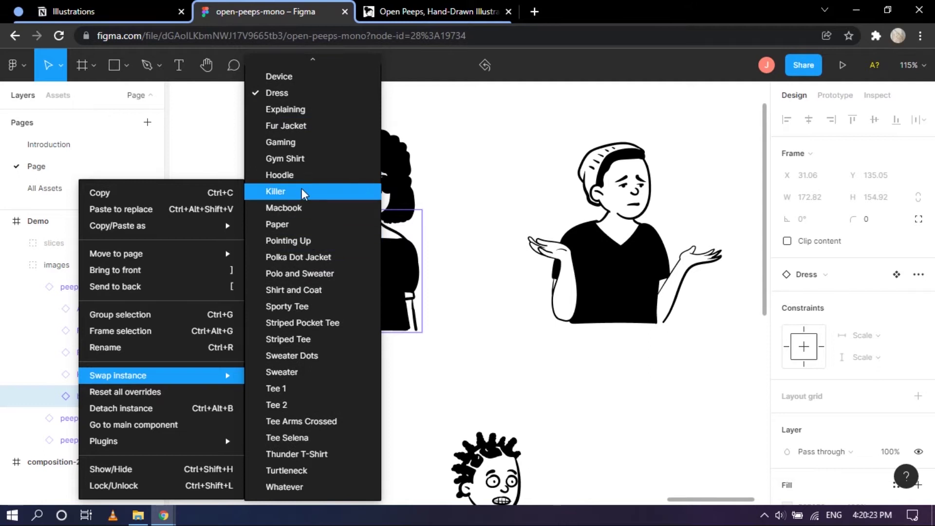
click(313, 216)
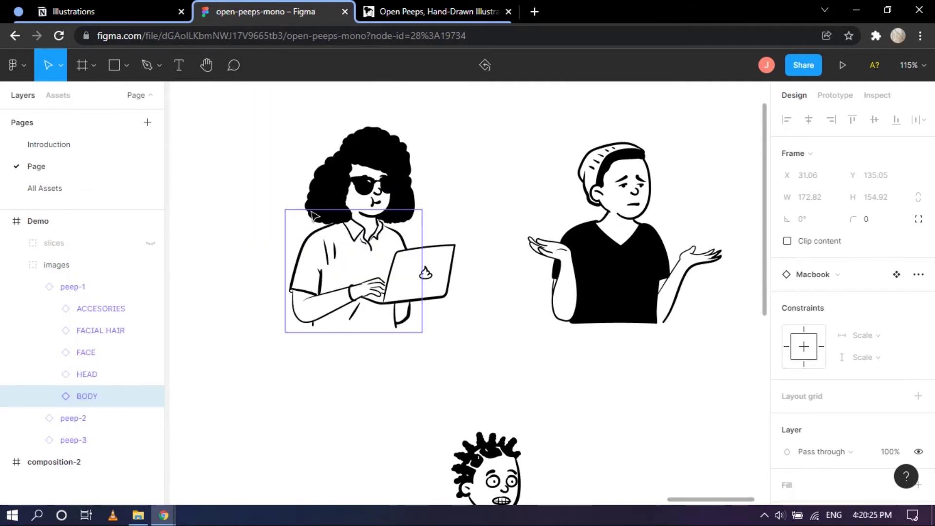
Change the outfit of peep-1 by swapping its body instance to Shirt and Coat
right_click(94, 399)
mouse_move(191, 378)
scroll(307, 376, down, 2)
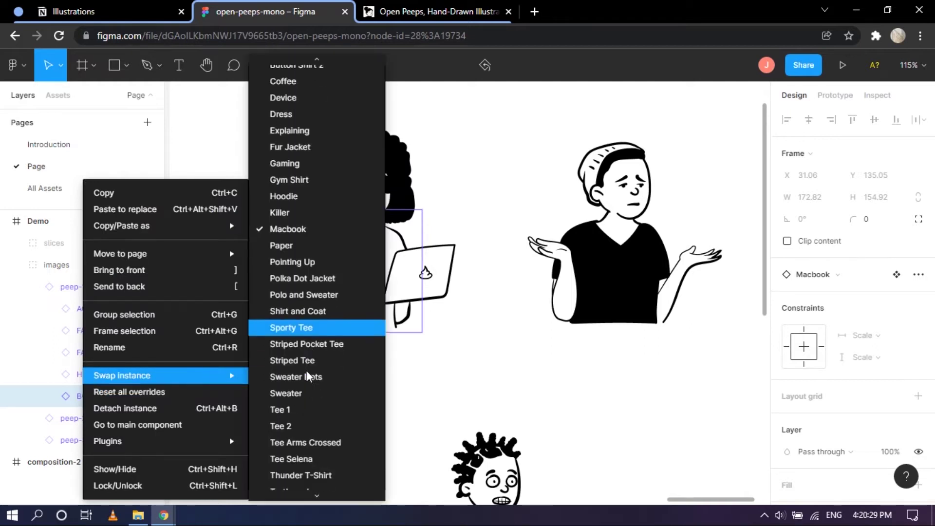
scroll(307, 377, down, 1)
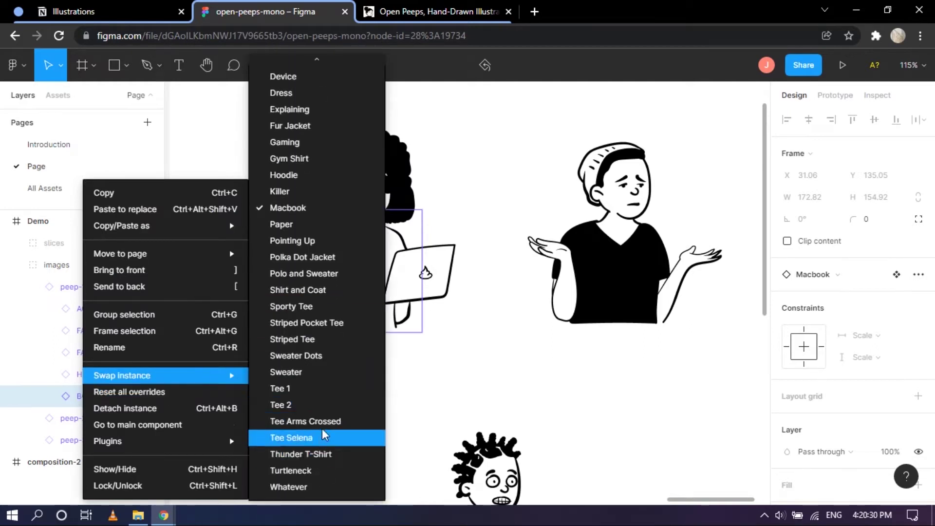
click(340, 291)
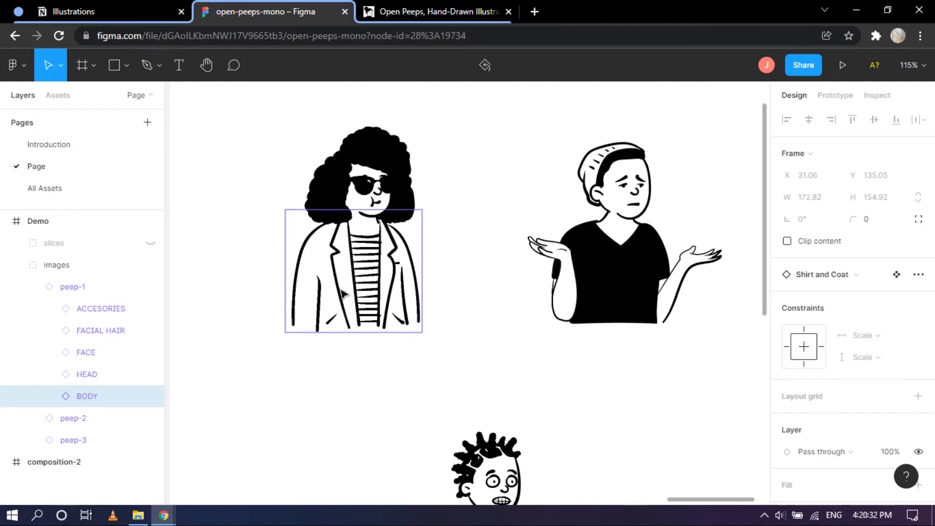
Collapse the peep-1 layer and select the whole character to review its customized look
click(386, 375)
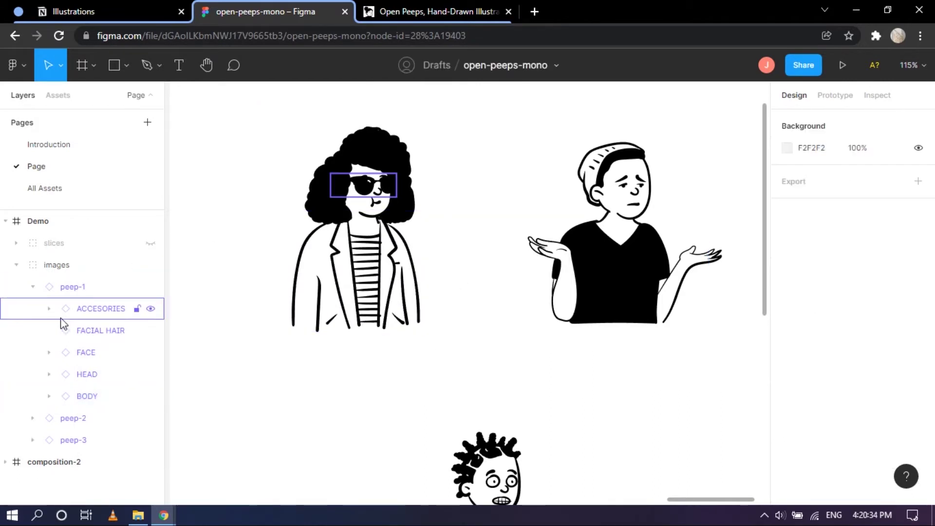
click(31, 288)
click(104, 295)
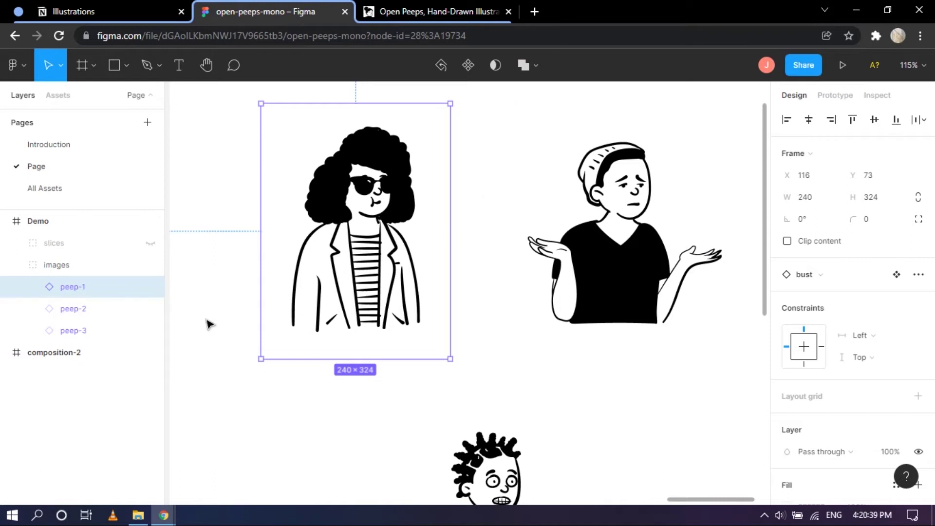
scroll(480, 275, down, 1)
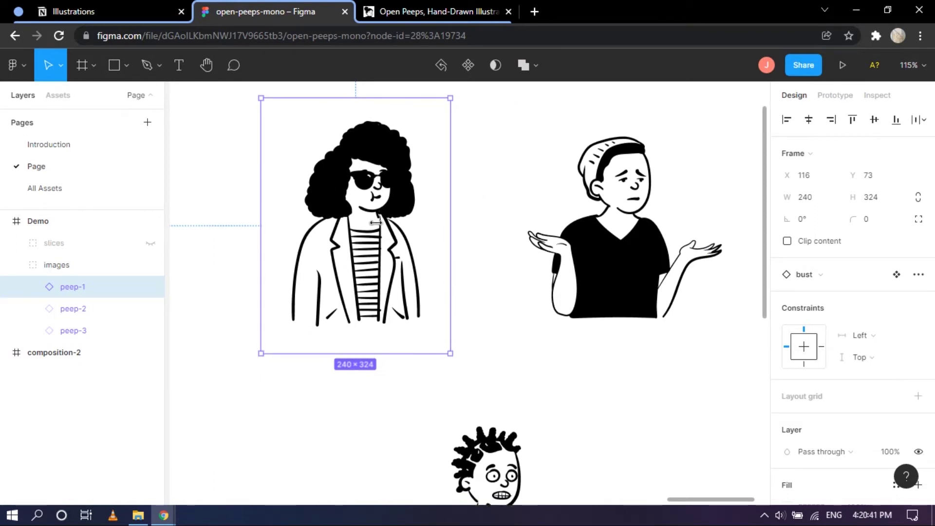
Expand the peep-2 layer and swap its accessories instance to Eyepatch
click(87, 312)
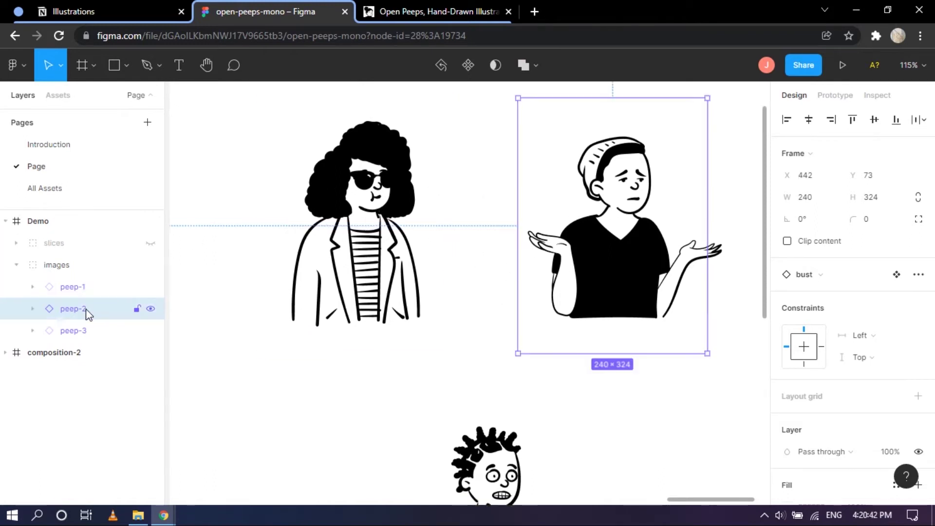
click(33, 309)
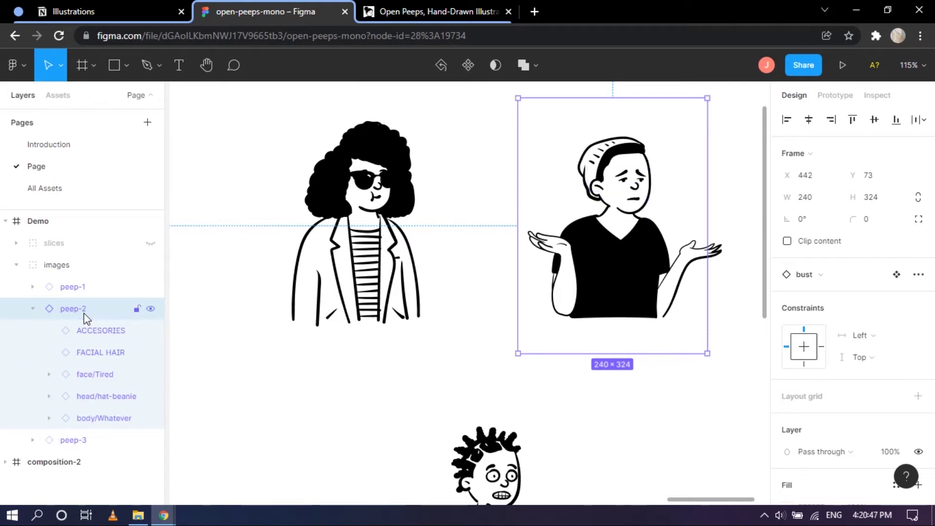
click(97, 351)
click(108, 331)
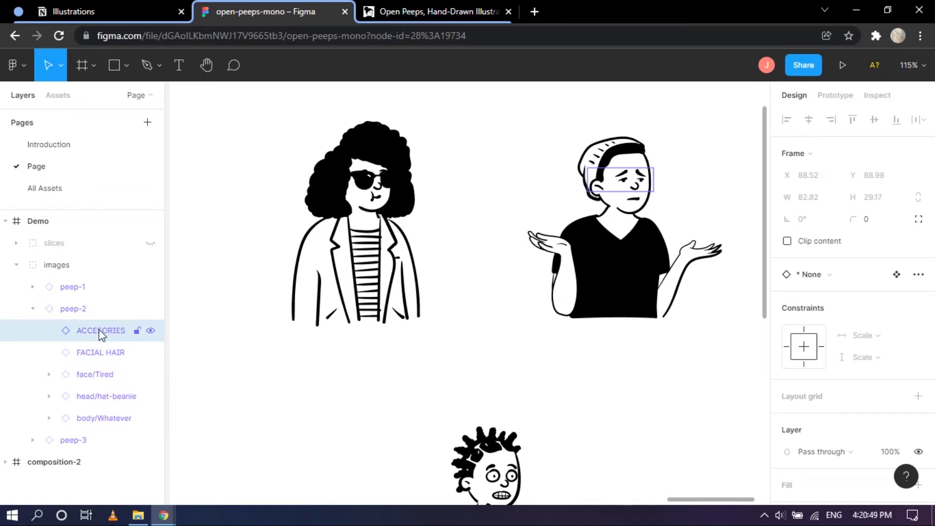
right_click(100, 335)
mouse_move(190, 390)
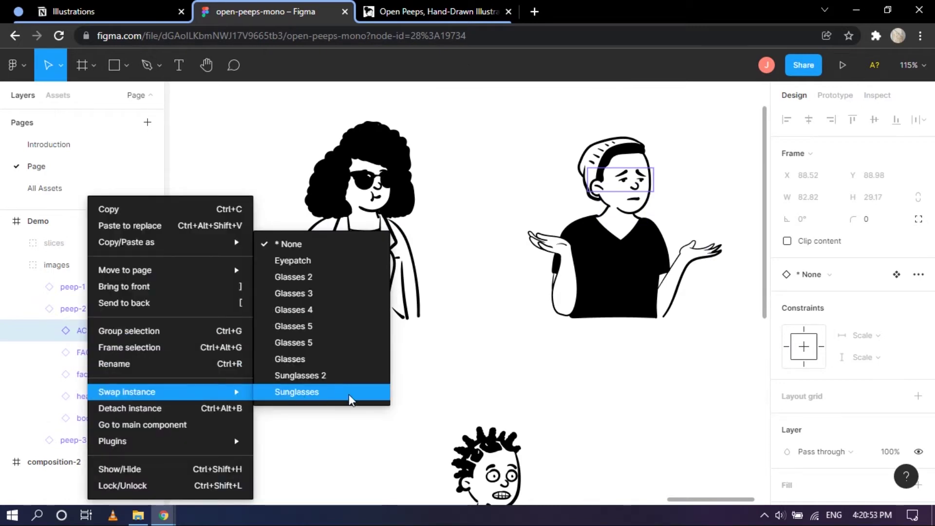
click(334, 272)
Change the accessory of peep-2 by swapping its accessories instance to Sunglasses
right_click(107, 331)
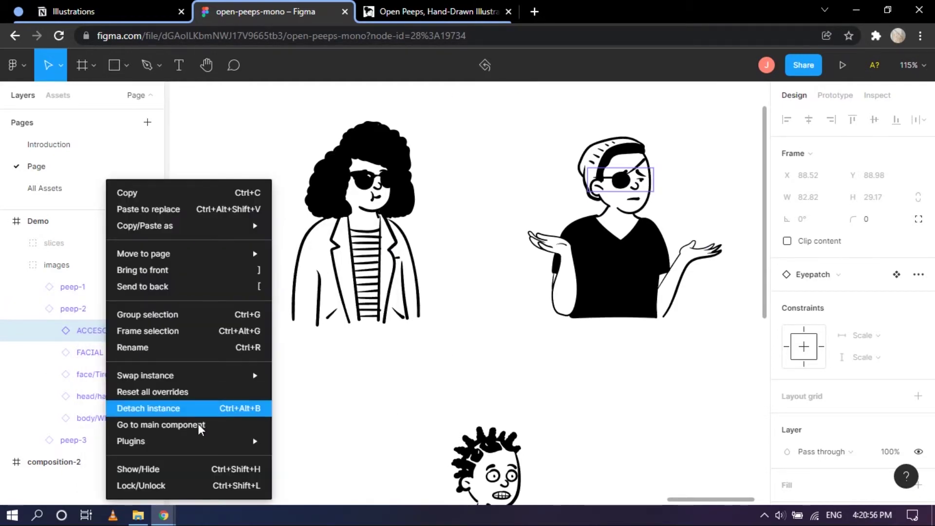
mouse_move(239, 375)
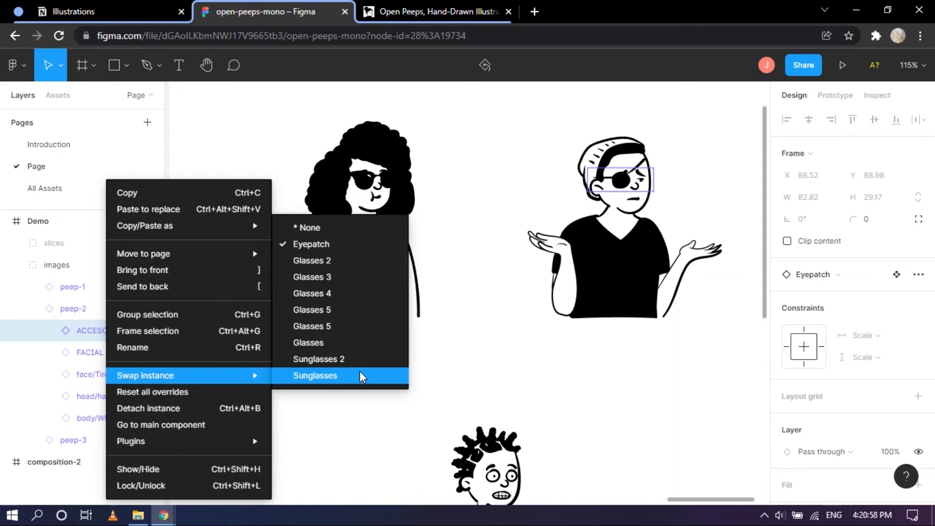
click(319, 377)
Add facial hair to peep-2 by swapping its facial hair instance to Goatee 1
click(110, 365)
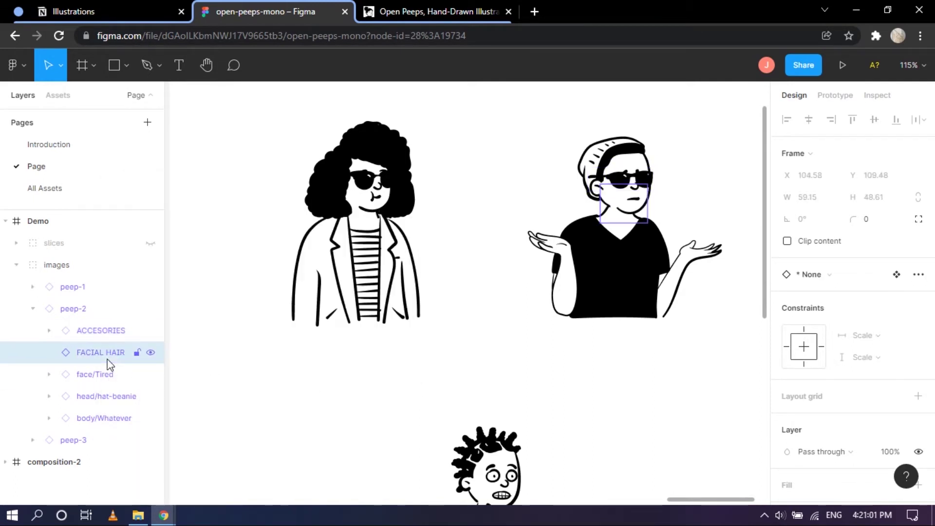
right_click(109, 362)
mouse_move(199, 390)
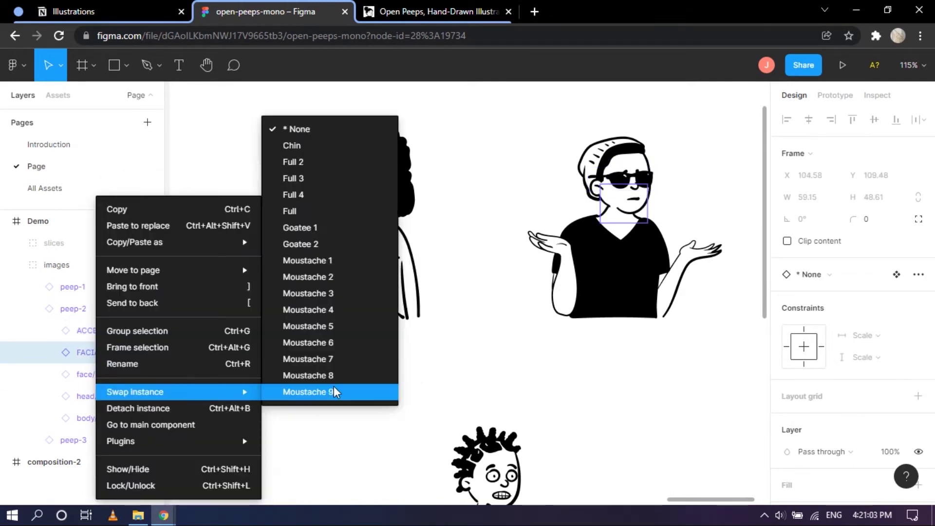
click(340, 235)
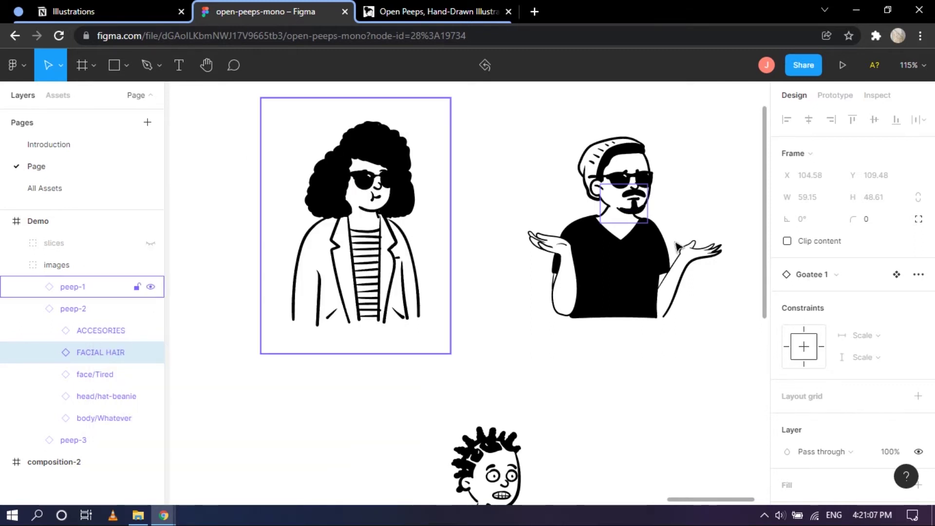
Change the expression of peep-2 by swapping its face instance to Calm
click(106, 375)
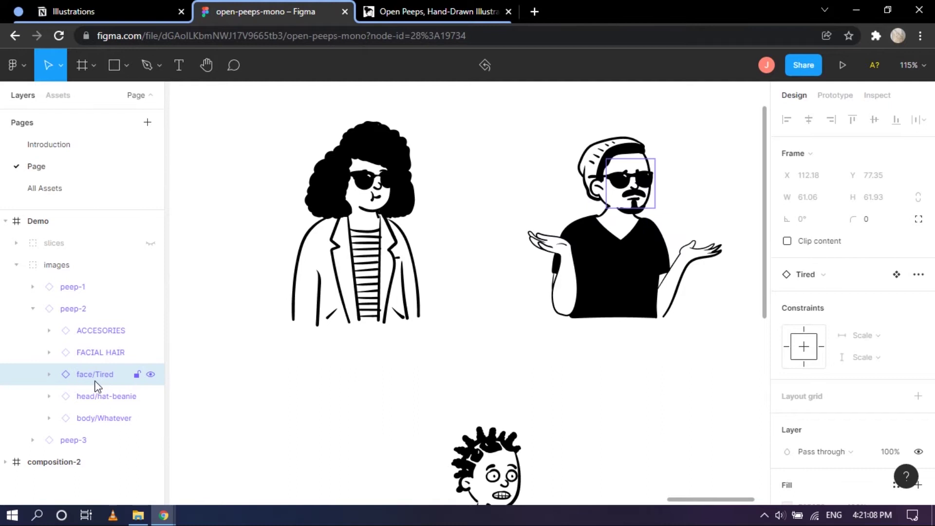
right_click(95, 379)
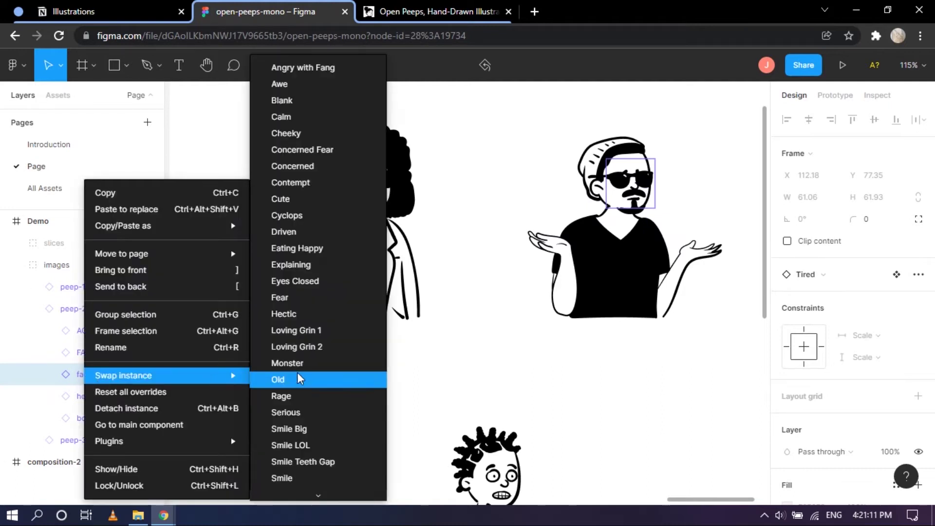
click(310, 120)
Replace the beanie on peep-2 by swapping its head instance to hat-hip
click(101, 397)
right_click(100, 397)
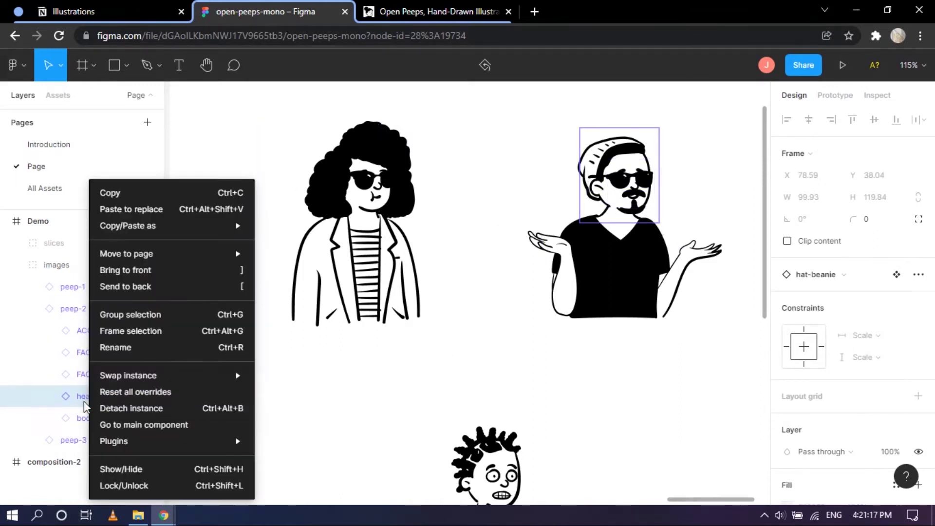
click(84, 401)
right_click(96, 405)
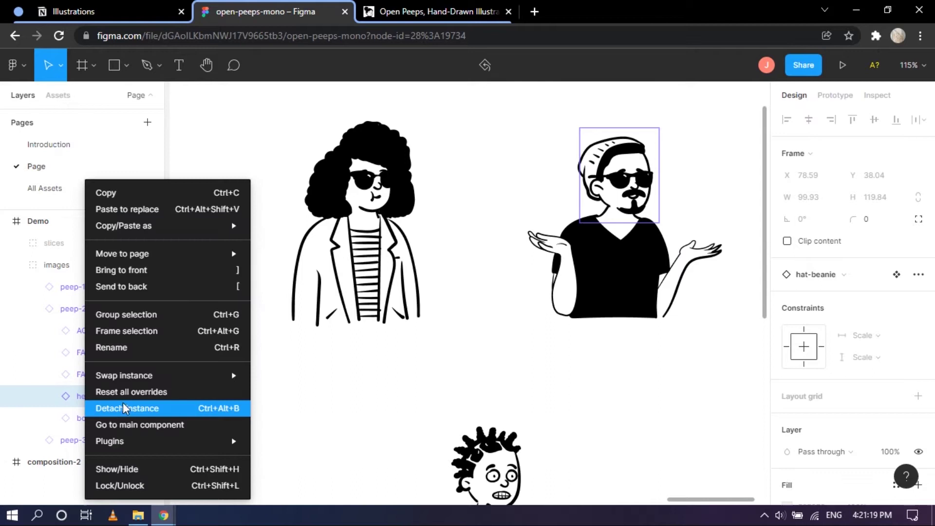
mouse_move(225, 375)
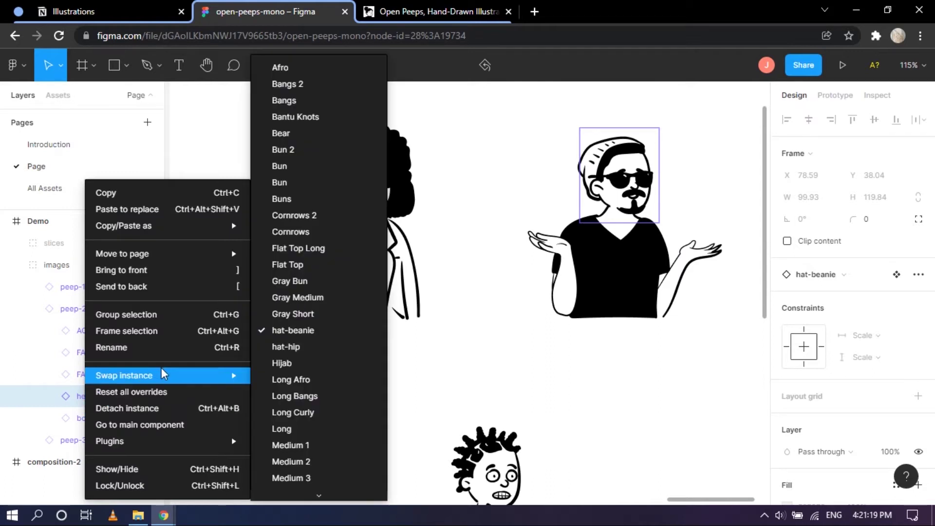
click(325, 351)
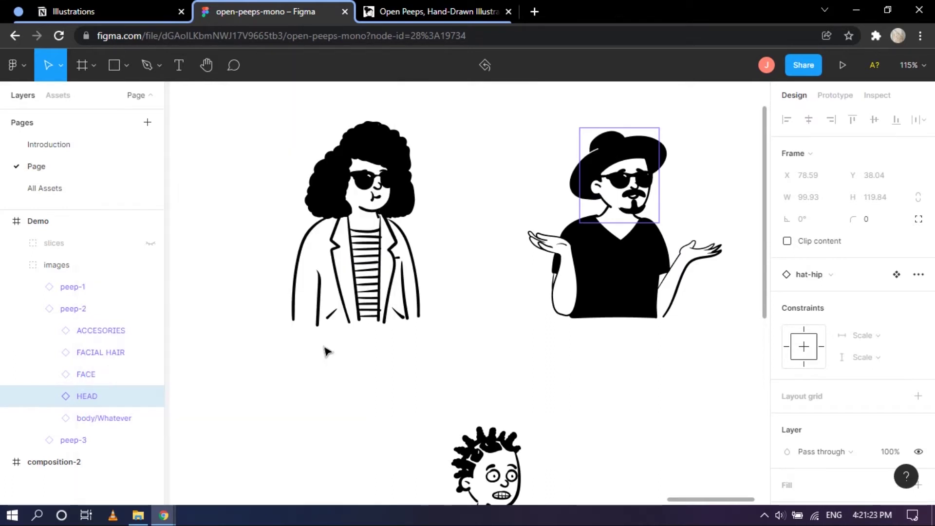
Change the outfit of peep-2 by swapping its body instance to Turtleneck
click(107, 419)
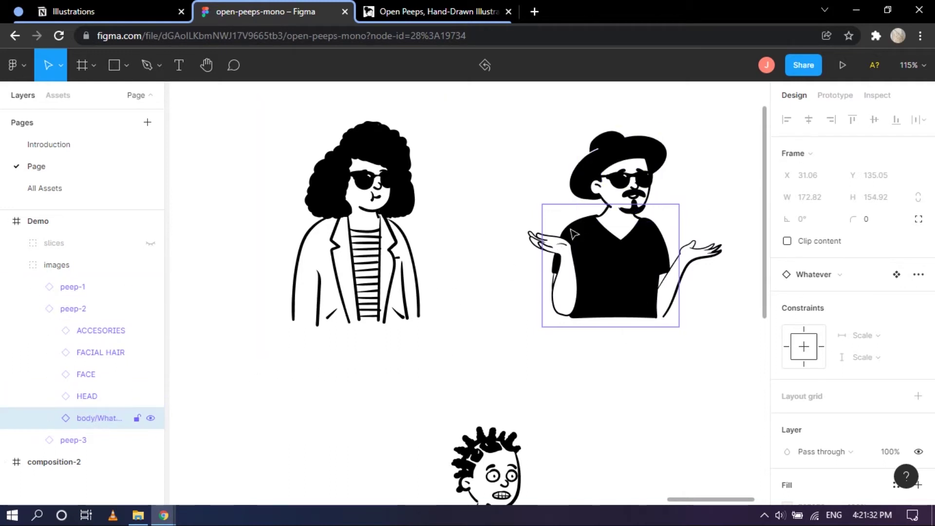
right_click(97, 420)
mouse_move(201, 376)
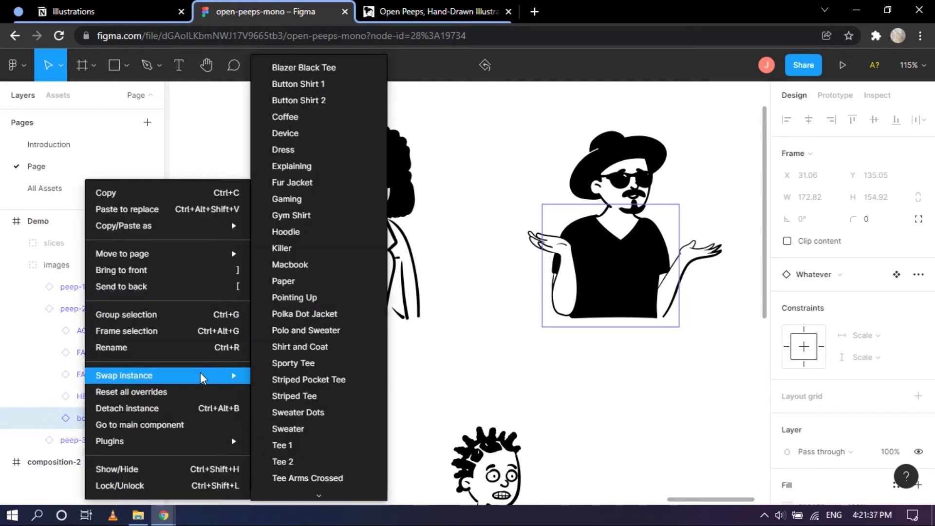
scroll(312, 404, down, 2)
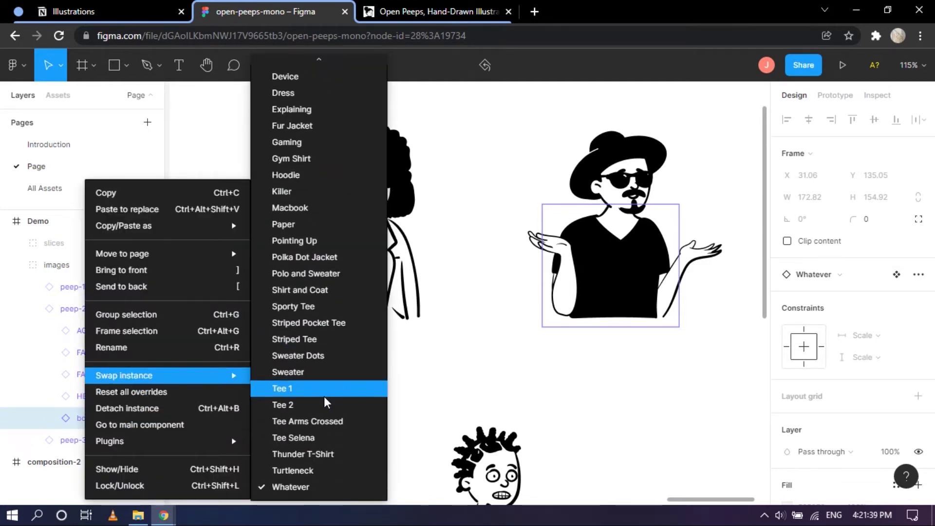
click(312, 471)
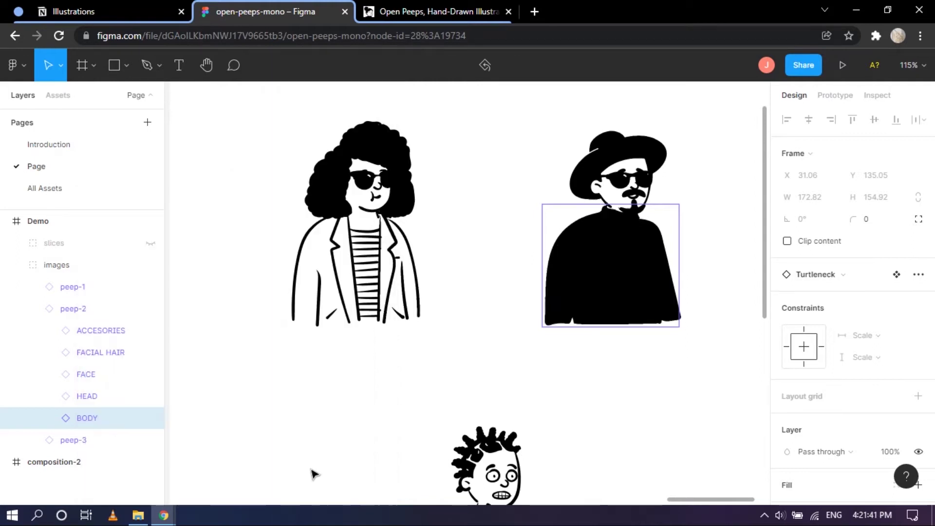
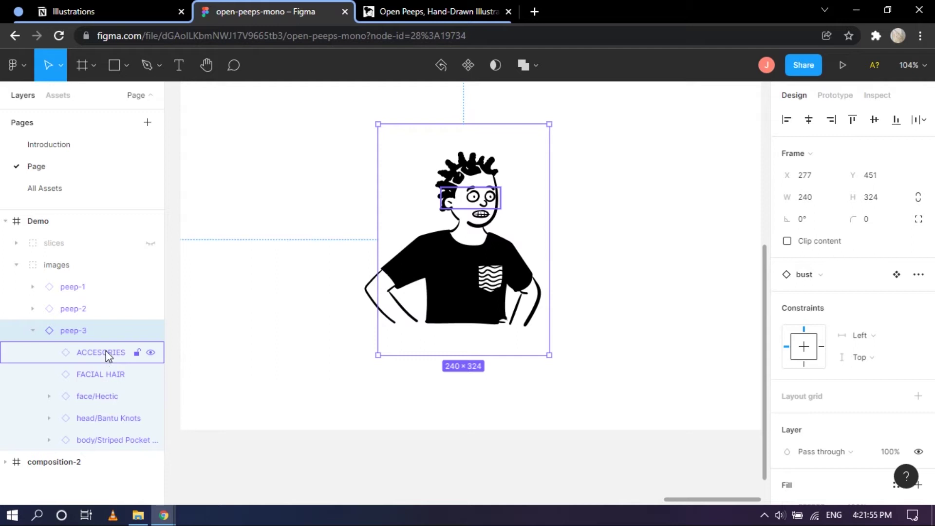
Swap the accessories instance of peep-3 to Glasses 4
click(106, 354)
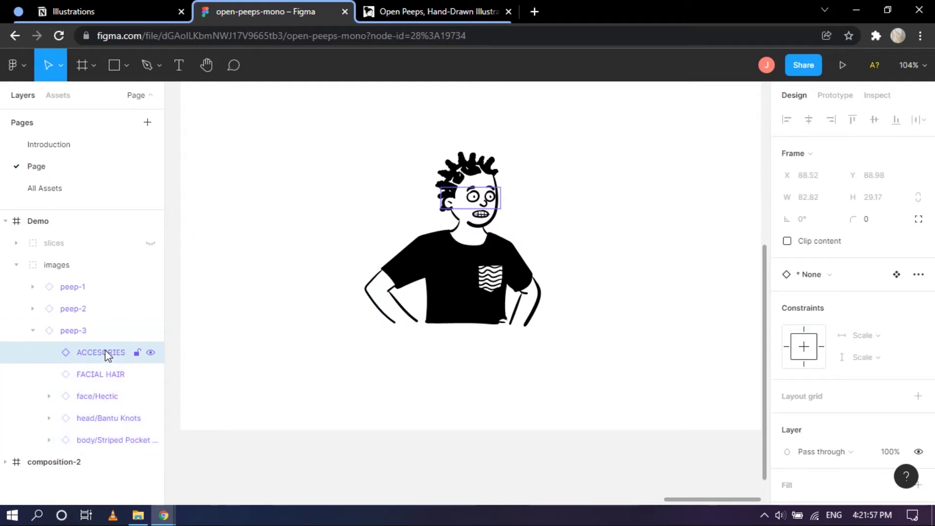
right_click(106, 351)
mouse_move(161, 392)
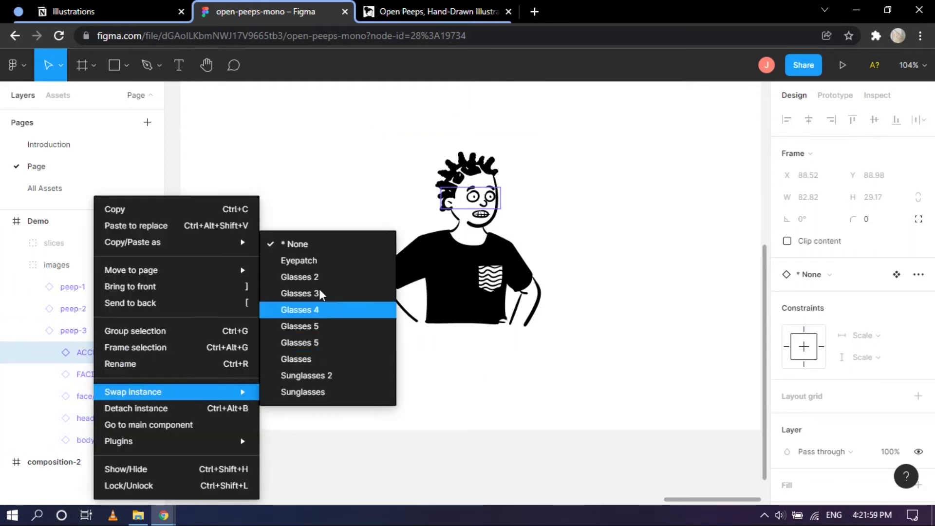
click(316, 309)
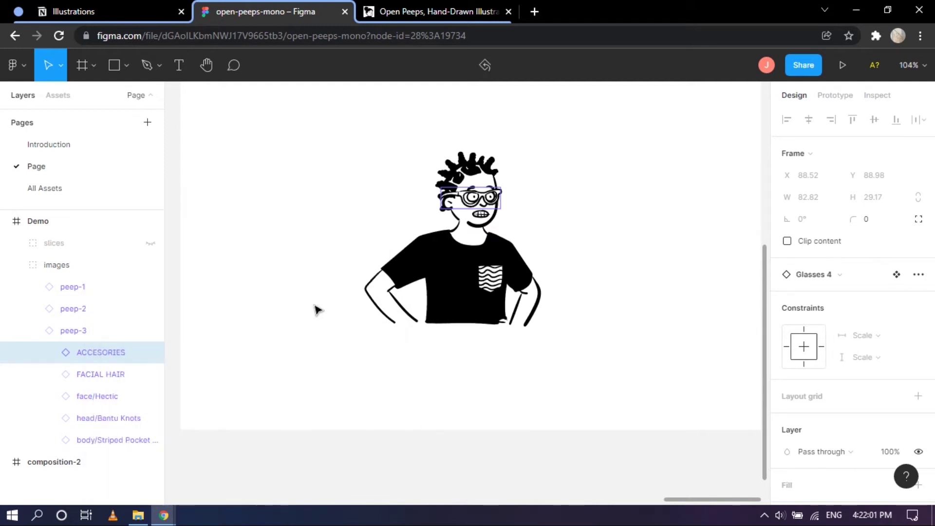
Change the eyewear of peep-3 by swapping its accessories instance to the second Glasses 5 option
right_click(89, 354)
mouse_move(239, 382)
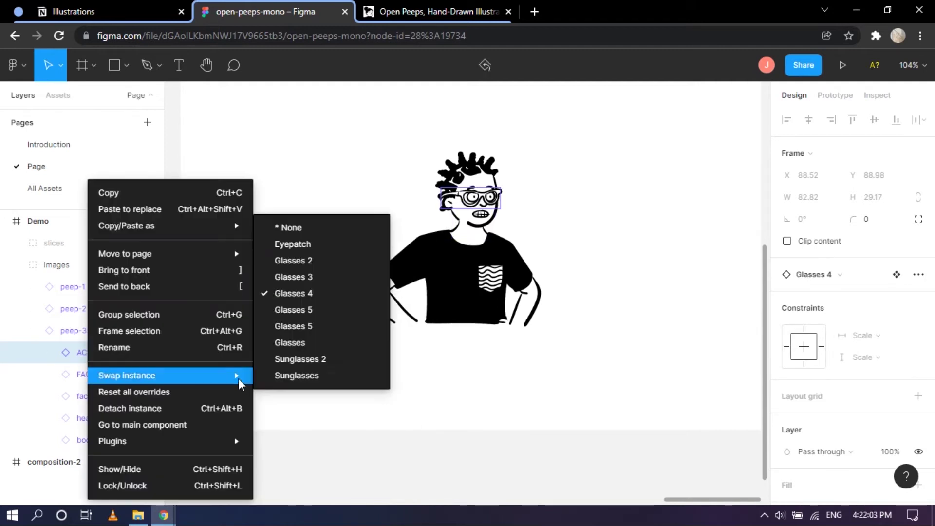
click(337, 326)
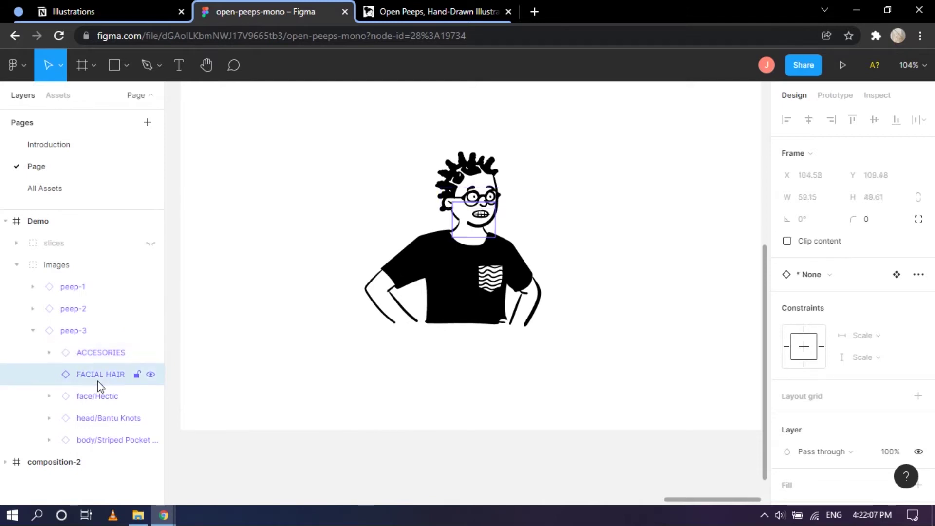
Change the expression of peep-3 by swapping its face instance to Awe
click(95, 399)
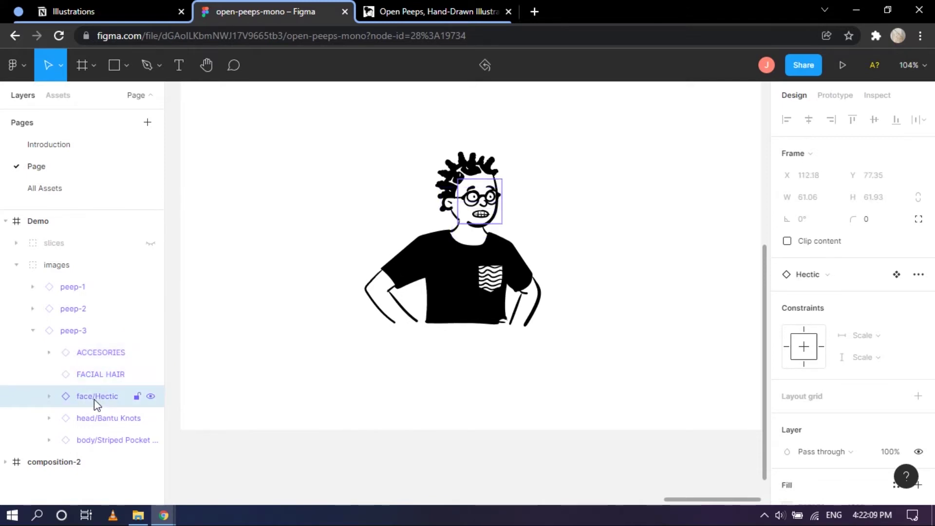
right_click(95, 399)
mouse_move(197, 375)
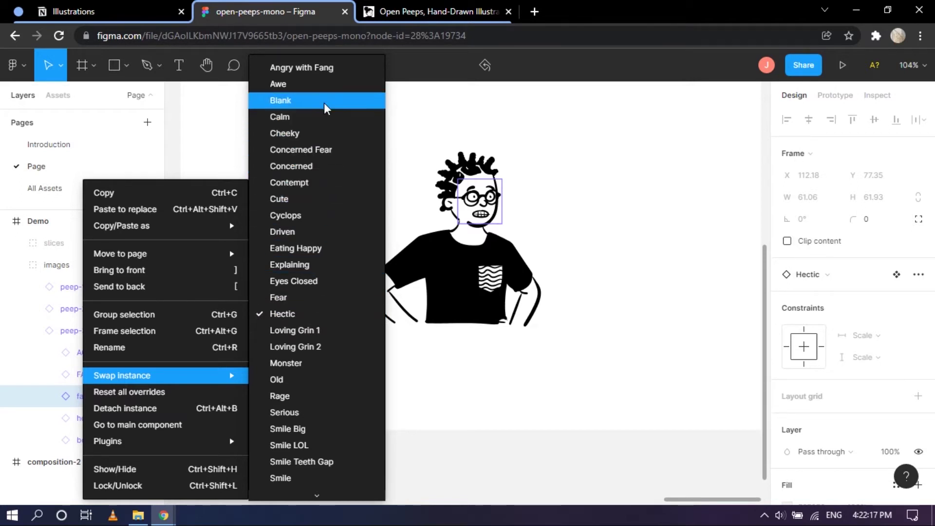
click(330, 87)
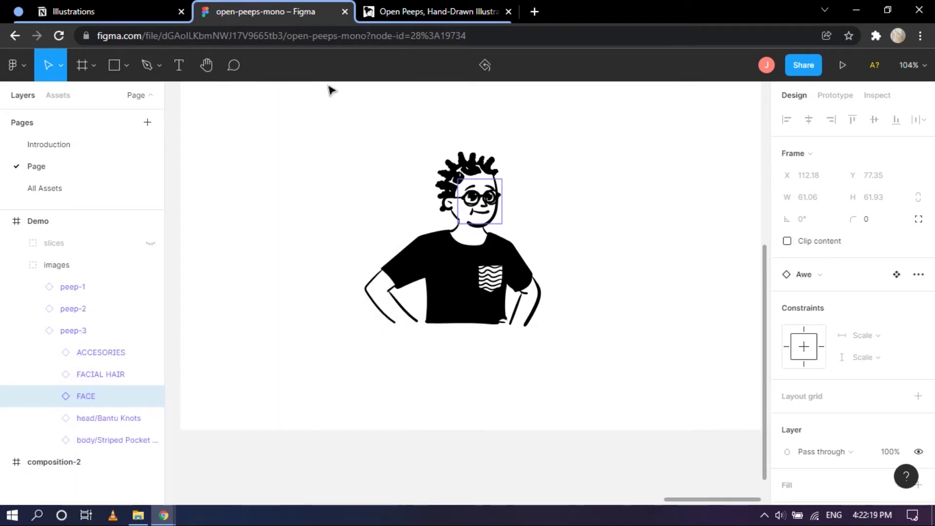
Swap the head instance of peep-3 to Medium Bangs 2
click(101, 421)
right_click(102, 422)
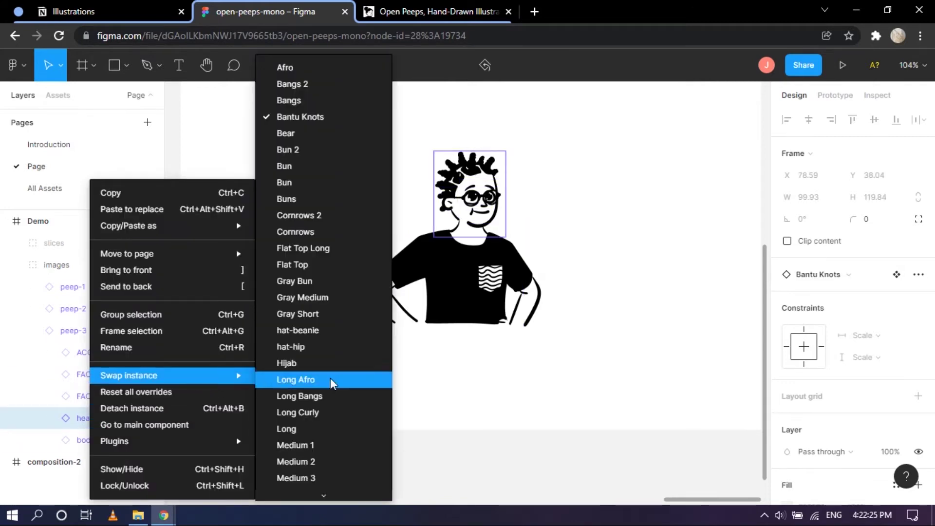
scroll(331, 380, down, 3)
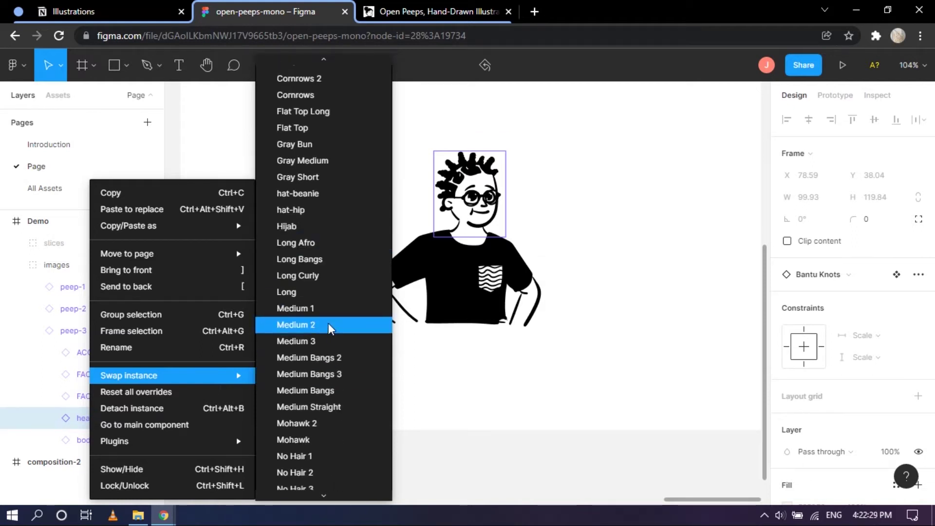
click(325, 359)
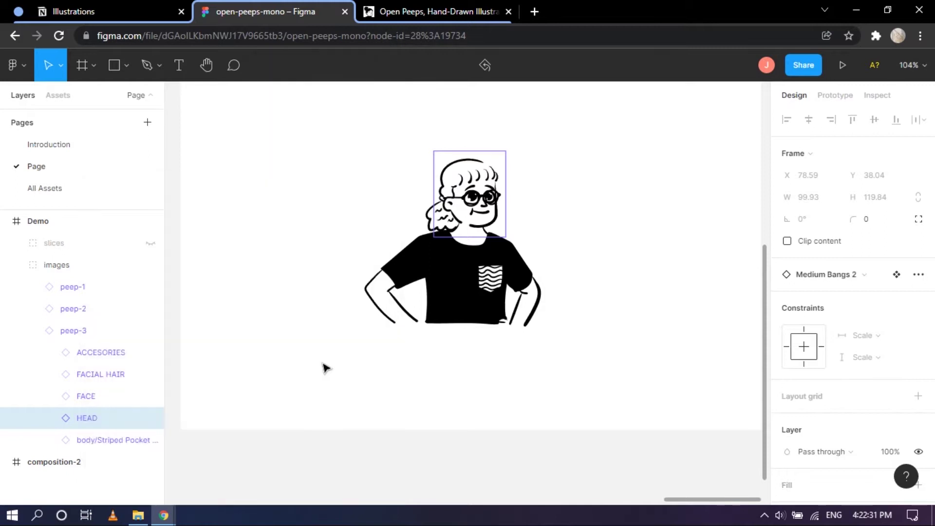
Change the headwear of peep-3 by swapping its head instance to Turban
right_click(82, 420)
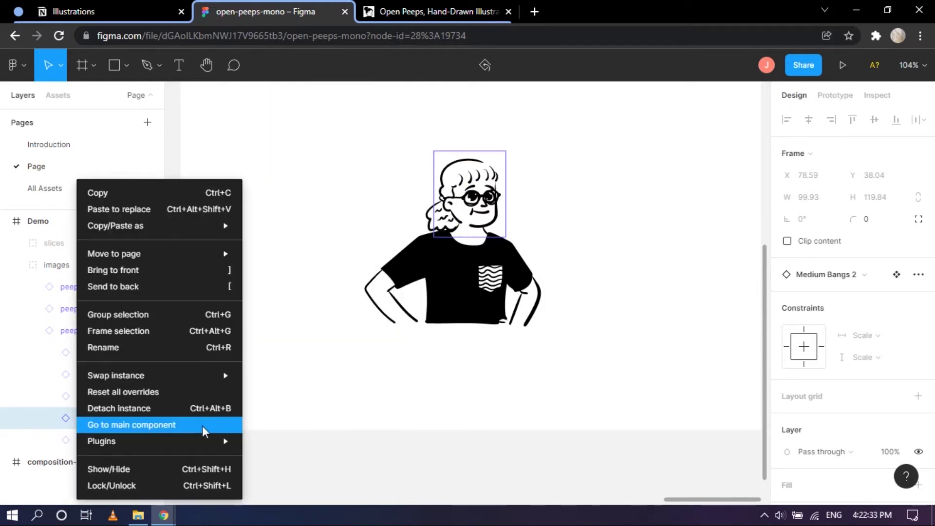
scroll(337, 378, down, 7)
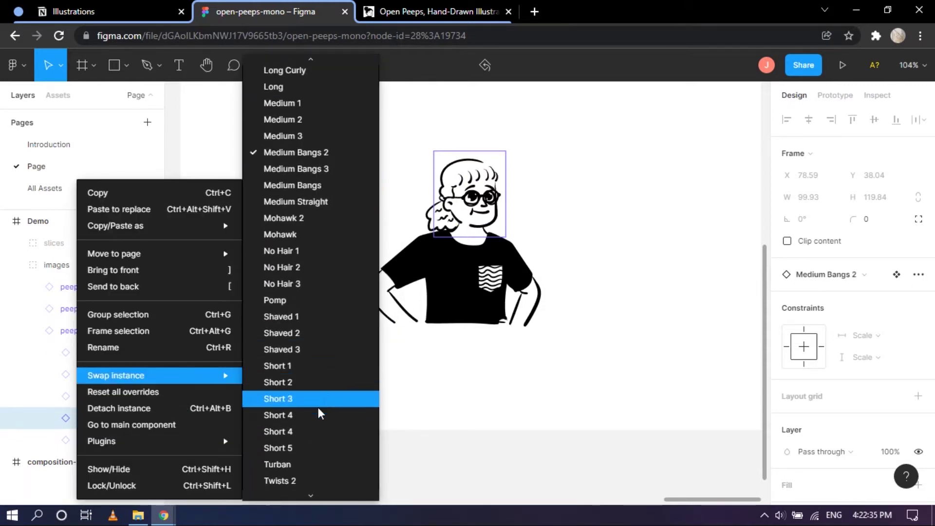
click(293, 458)
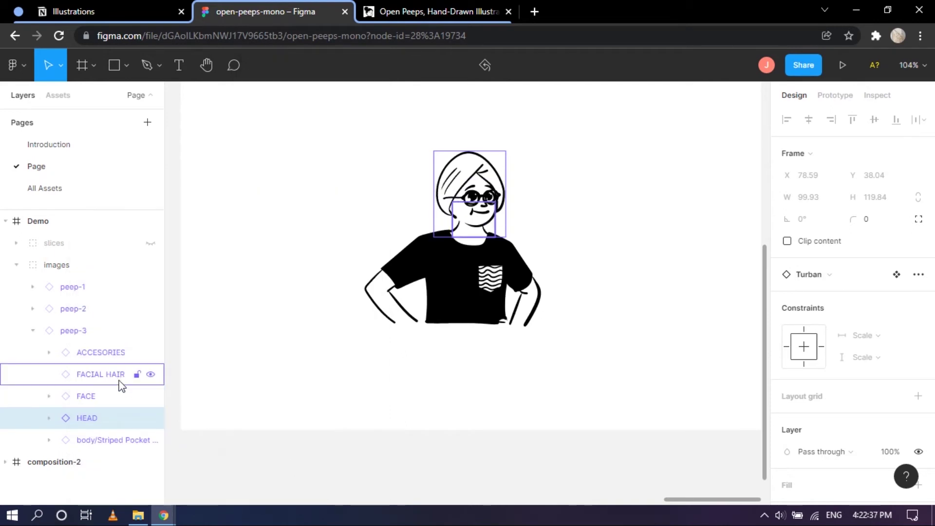
Change the hair of peep-3 by swapping its head instance to Flat Top
right_click(93, 428)
mouse_move(194, 376)
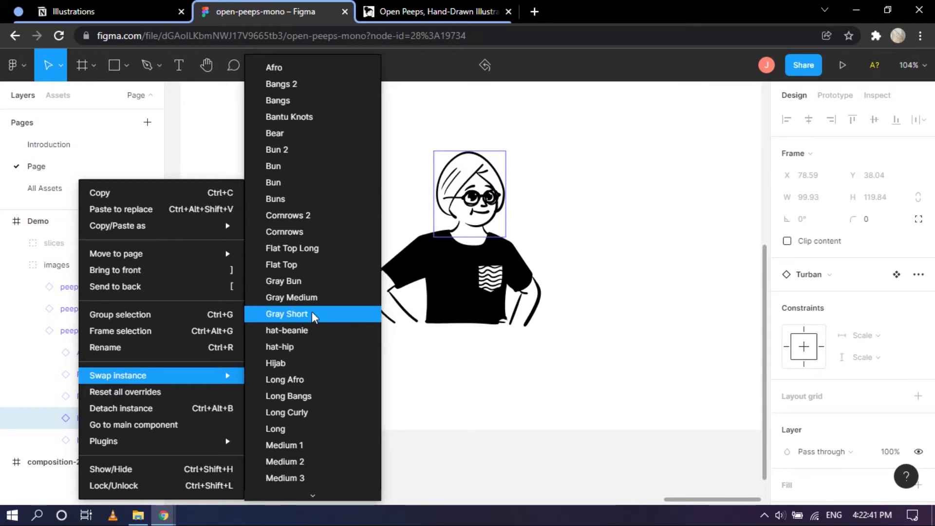
click(323, 266)
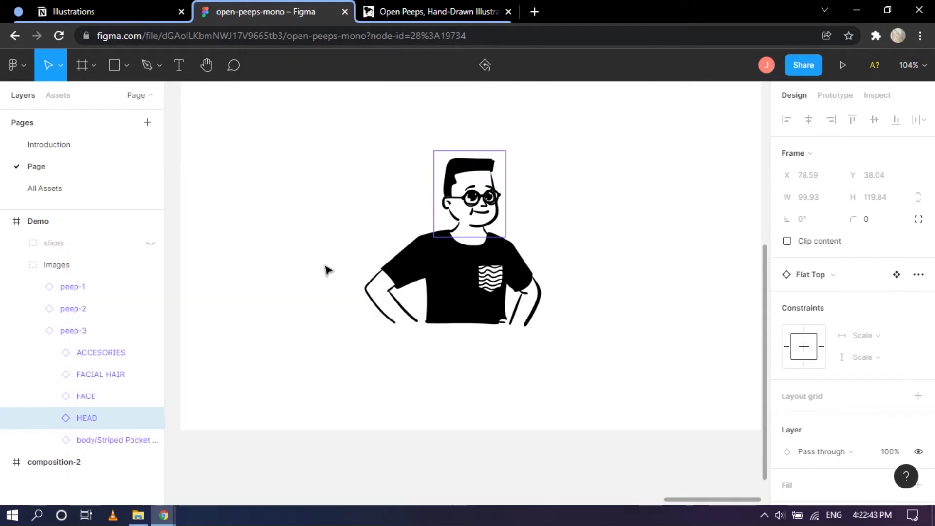
Swap the Striped Pocket Tee body instance of peep-3 to Thunder T-Shirt
click(107, 444)
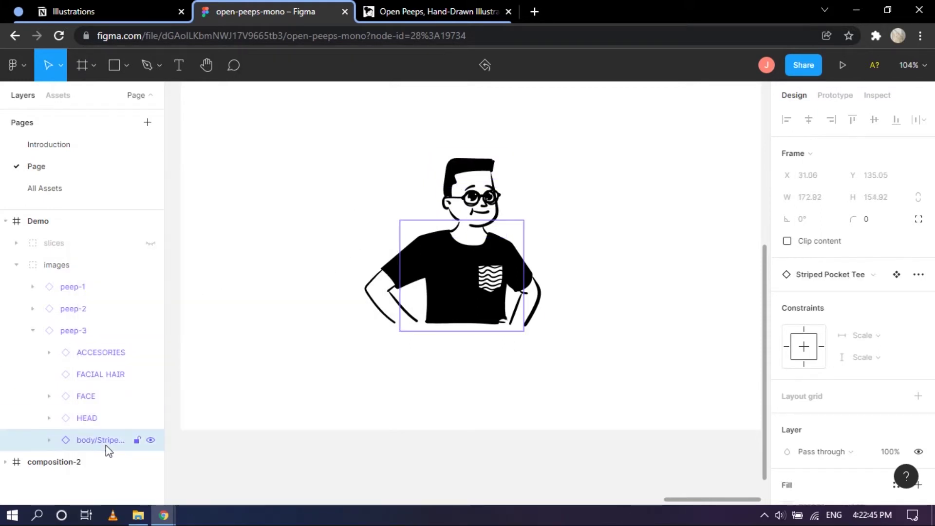
right_click(98, 442)
mouse_move(202, 385)
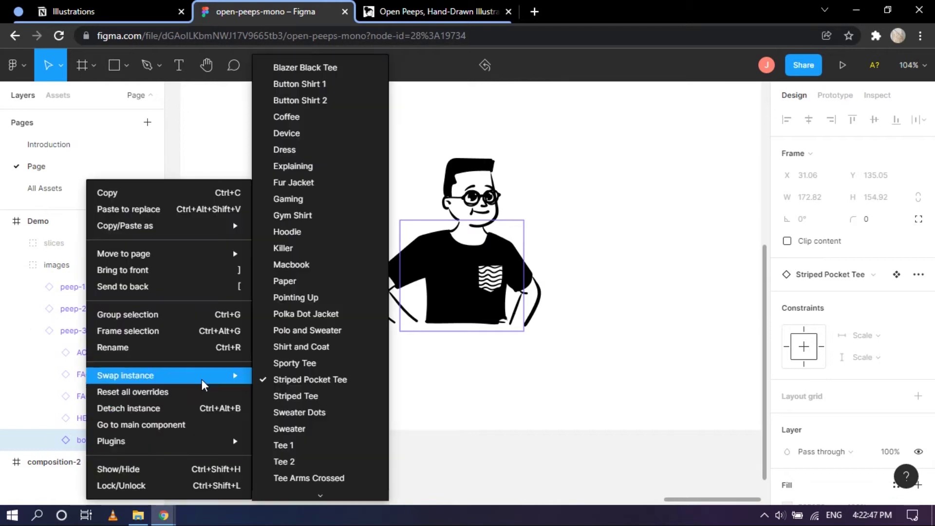
scroll(321, 409, down, 2)
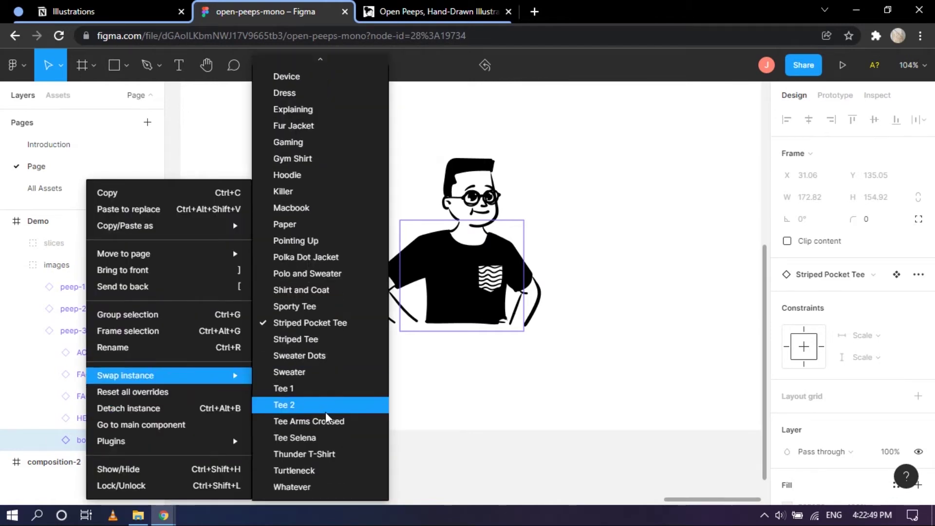
click(340, 458)
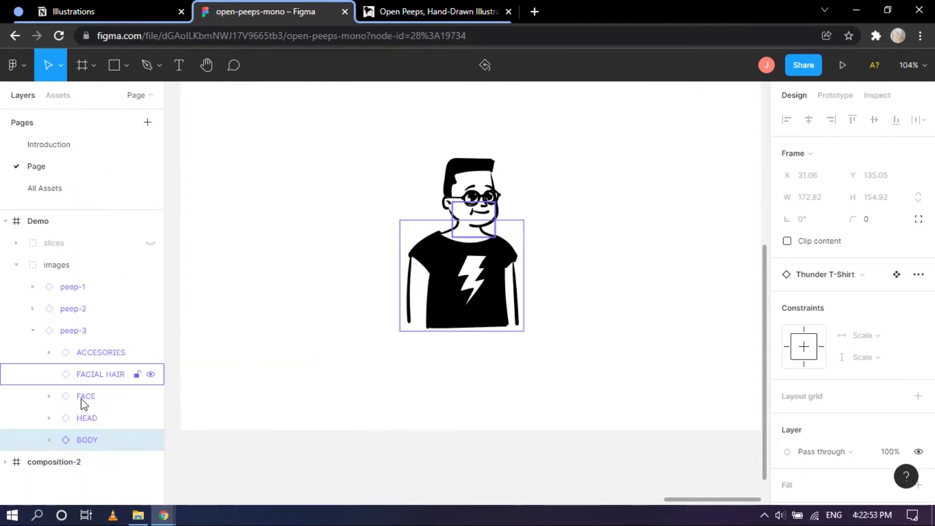
Change the outfit of peep-3 by swapping its body instance to Striped Tee
right_click(99, 433)
mouse_move(210, 376)
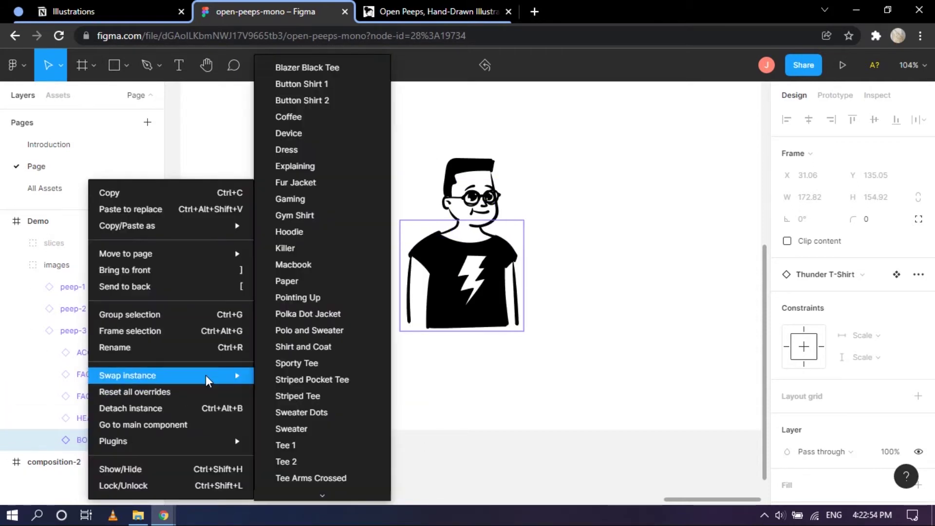
click(298, 396)
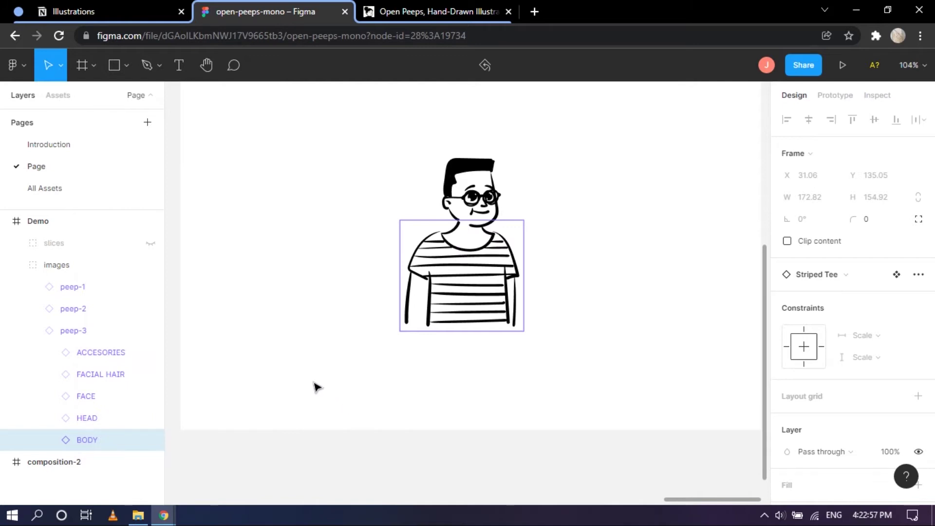
Remove the glasses from peep-3 by swapping its accessories instance to None
click(100, 359)
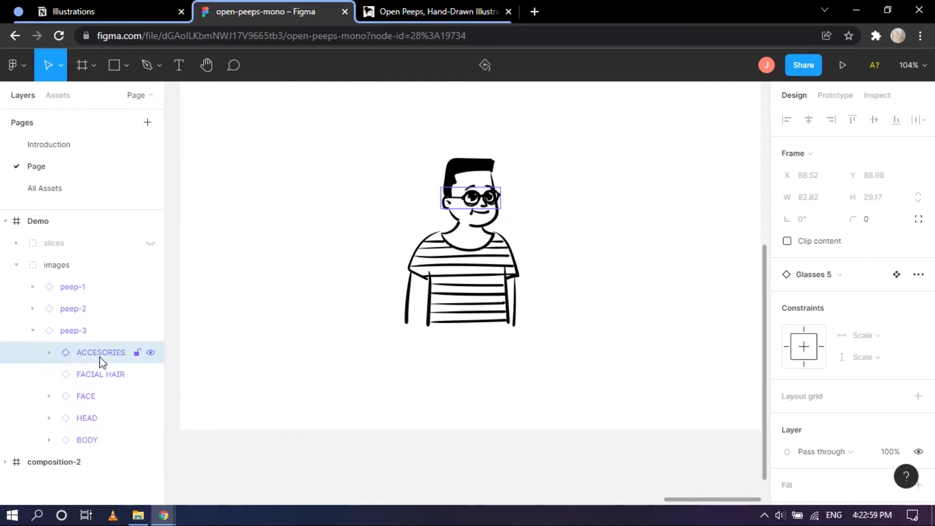
right_click(102, 363)
mouse_move(185, 378)
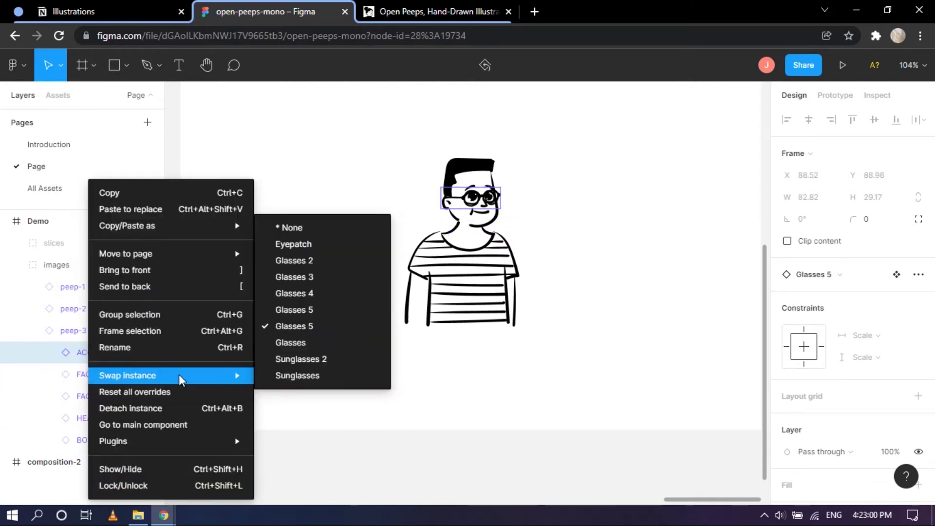
click(312, 234)
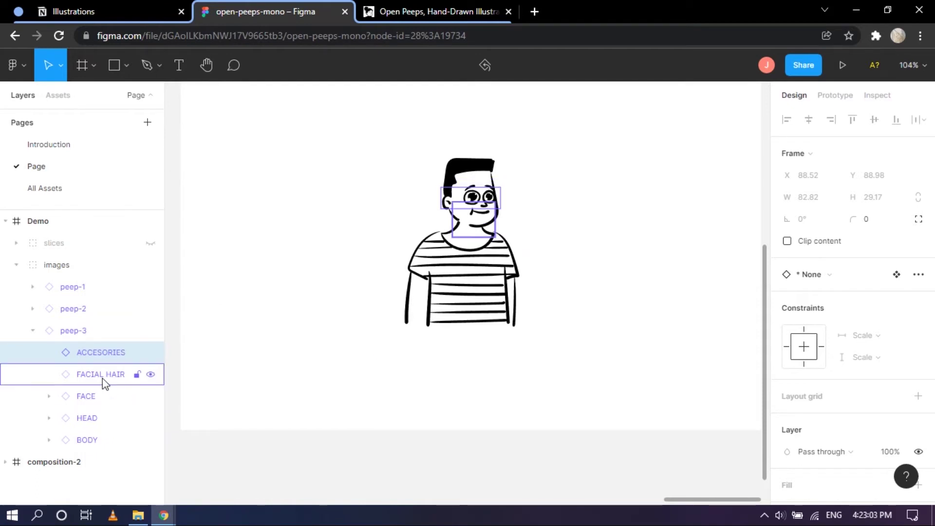
Swap the face instance of peep-3 to Explaining
click(104, 395)
right_click(103, 399)
mouse_move(233, 376)
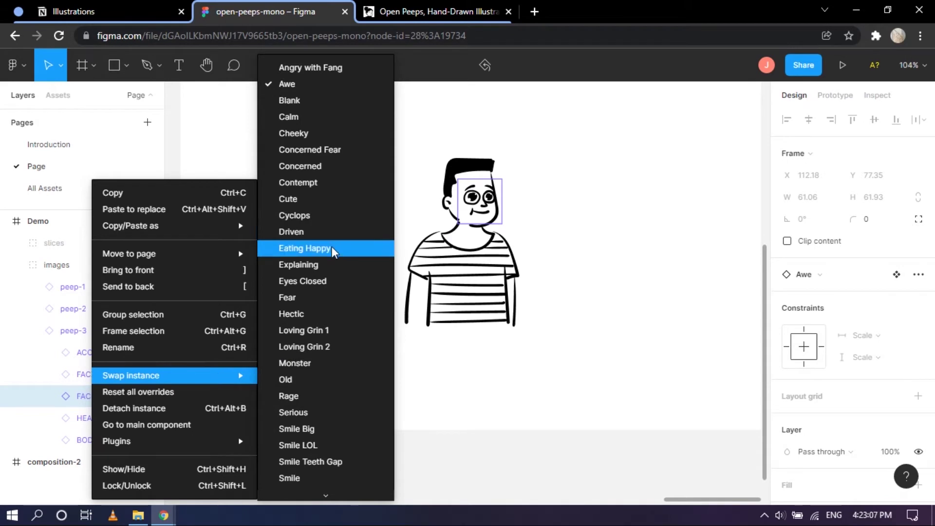
click(327, 274)
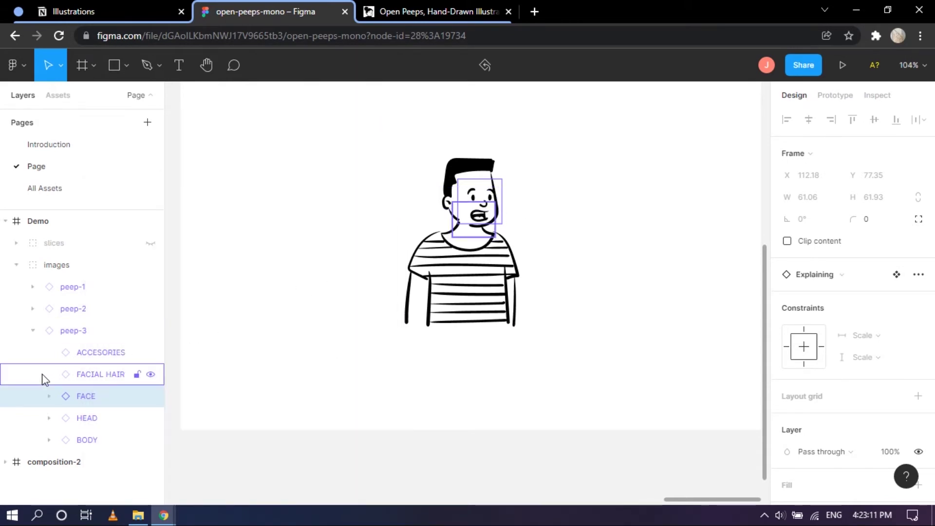
Change the expression of peep-3 by swapping its face instance to Smile Big
right_click(83, 395)
mouse_move(194, 383)
scroll(325, 384, down, 1)
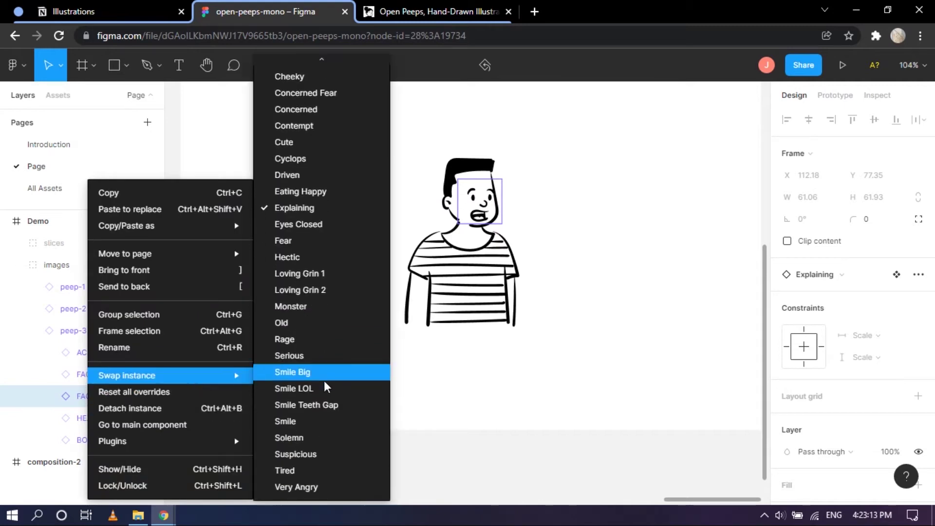
click(336, 380)
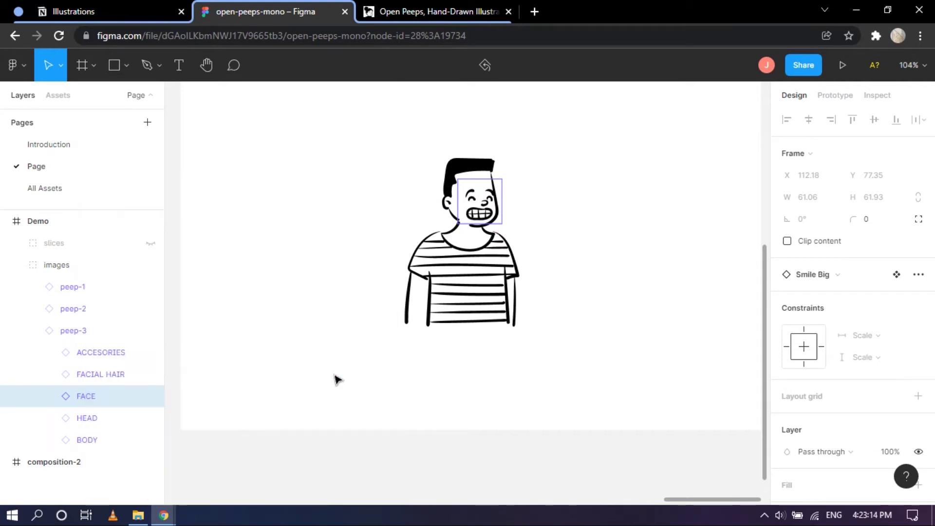
click(277, 347)
right_click(62, 397)
mouse_move(162, 385)
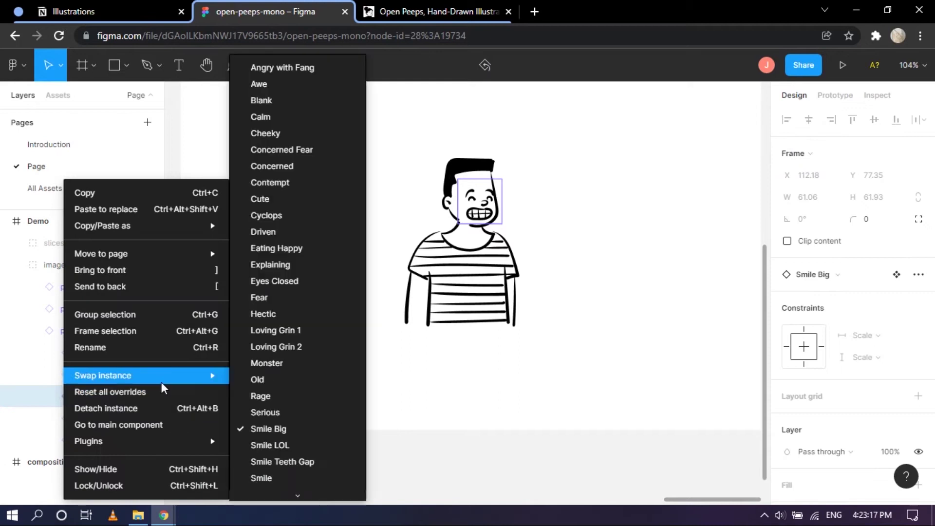
scroll(317, 389, down, 3)
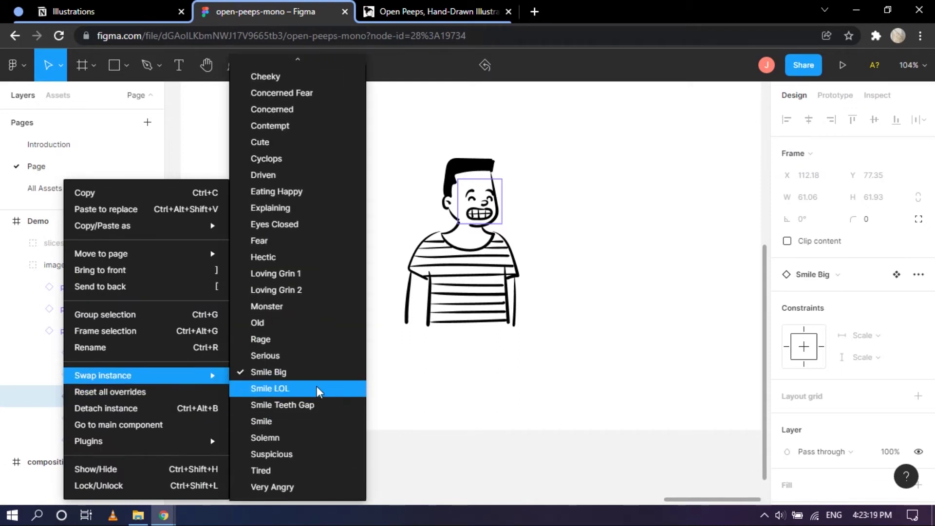
scroll(297, 453, up, 3)
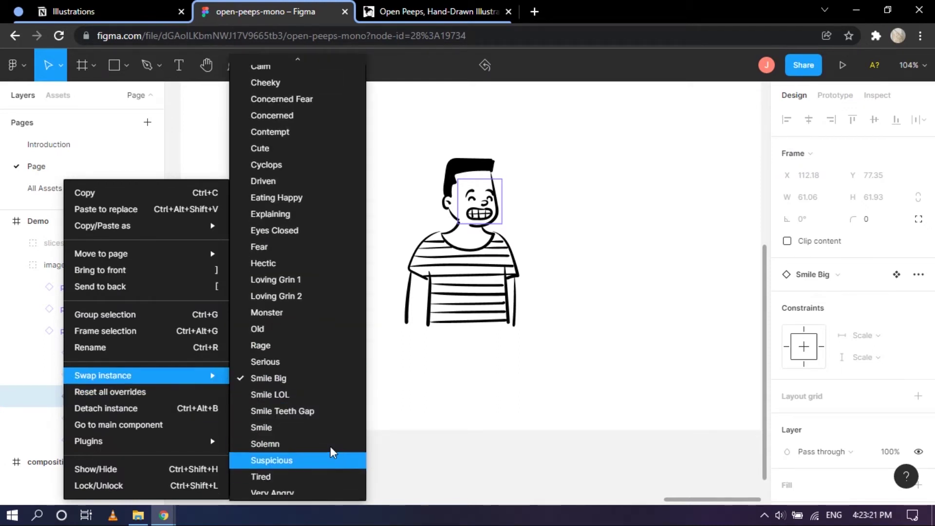
click(625, 211)
Locate the composition-2 frame beside the Demo frame and expand its layer list
scroll(623, 214, down, 5)
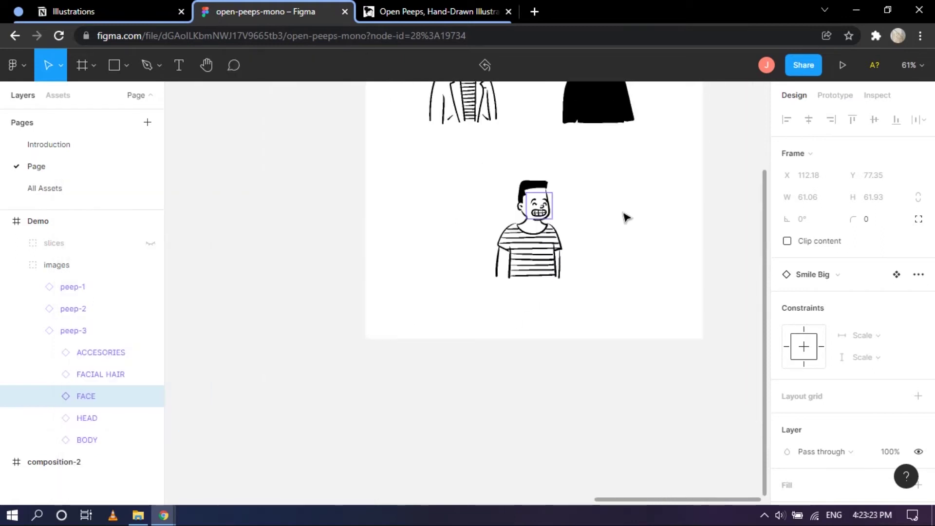
scroll(395, 285, down, 2)
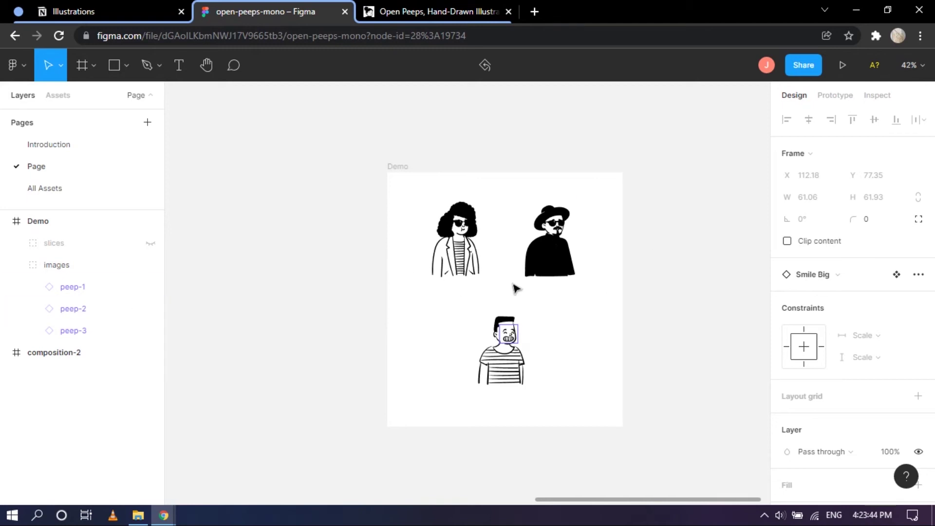
scroll(350, 339, down, 2)
scroll(271, 336, left, 10)
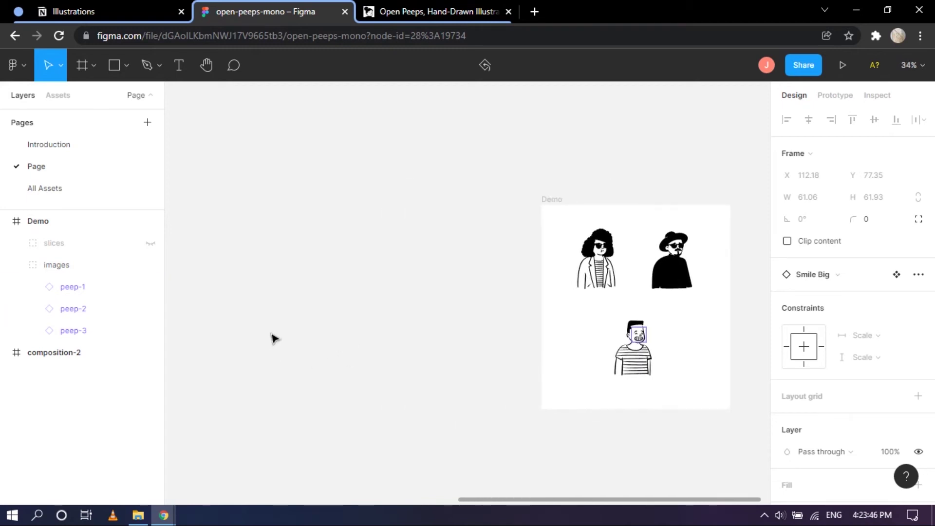
scroll(271, 336, down, 1)
scroll(274, 338, left, 10)
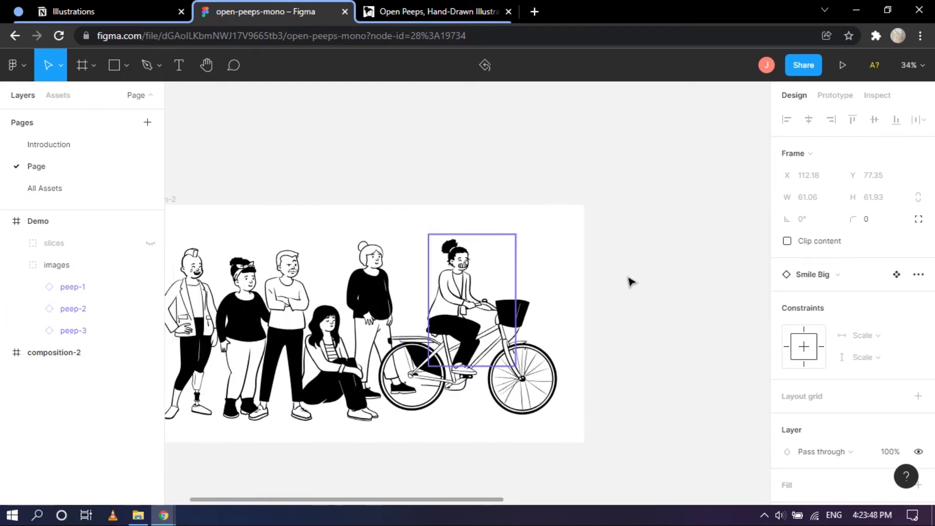
scroll(585, 254, left, 2)
scroll(647, 258, down, 1)
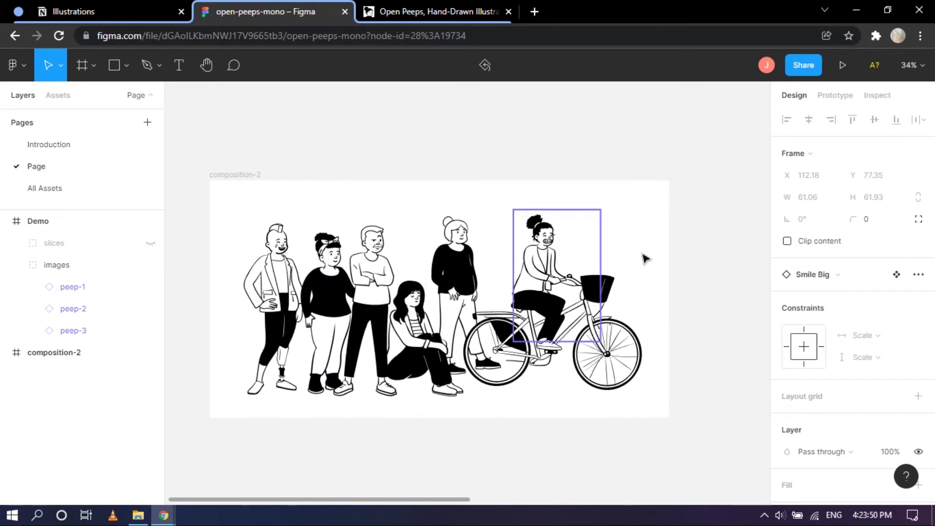
scroll(726, 250, down, 1)
scroll(730, 288, down, 2)
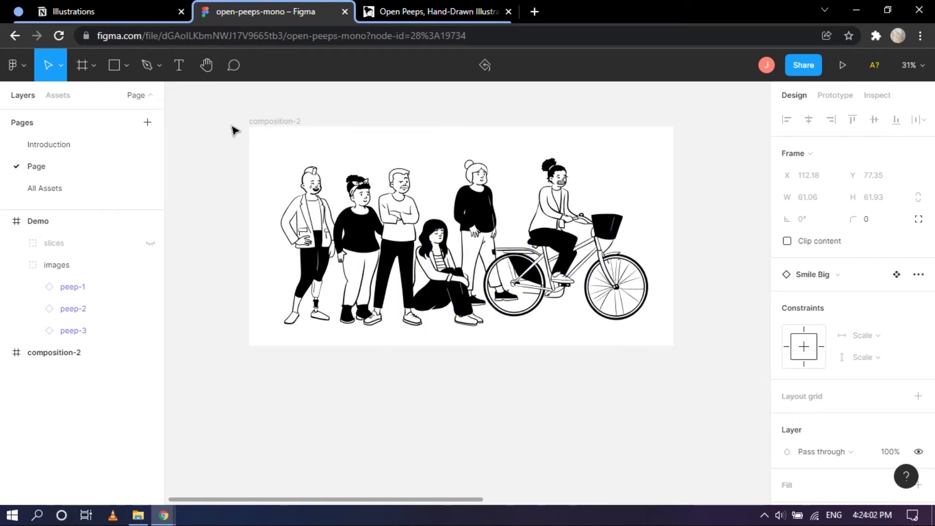
click(11, 355)
click(6, 353)
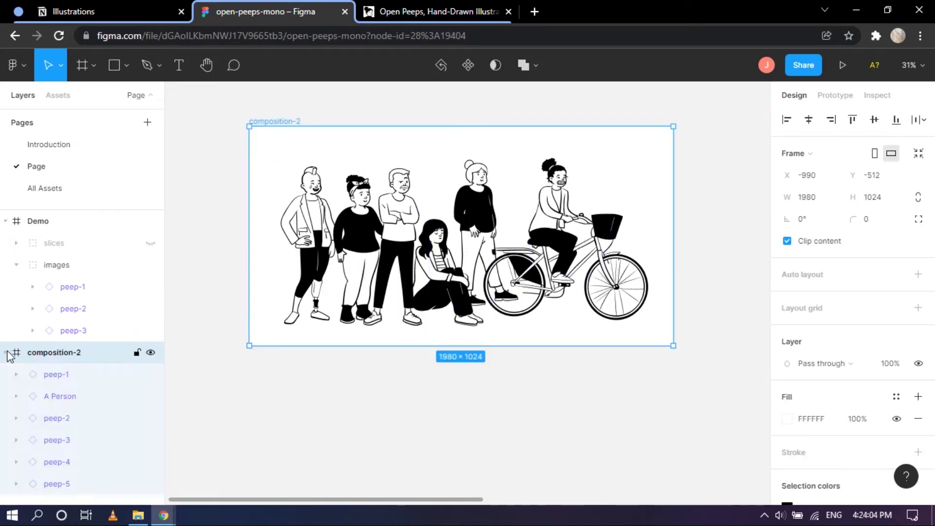
Select each character layer of composition-2 in turn, from peep-1 through A Person to peep-5, to identify its figure, and clear the selection
click(66, 384)
click(67, 395)
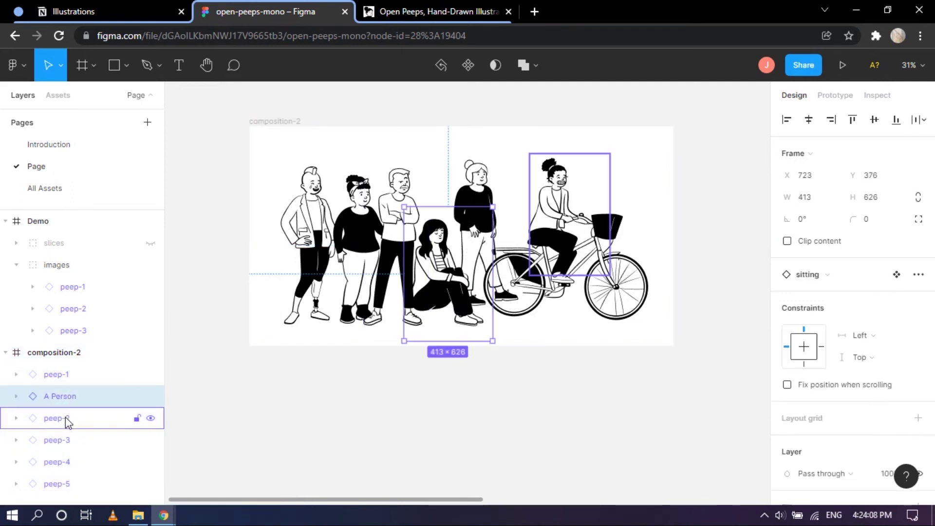
click(67, 418)
click(67, 440)
click(68, 465)
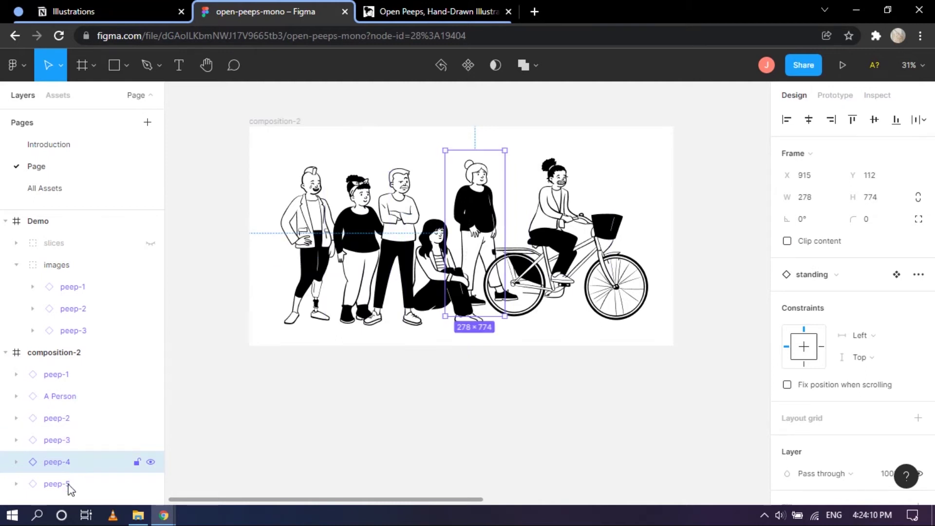
click(76, 487)
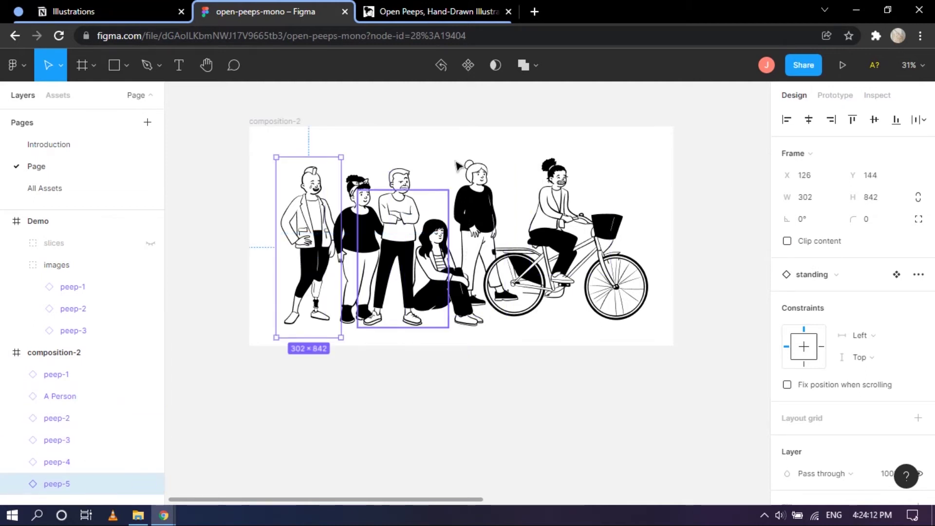
click(670, 351)
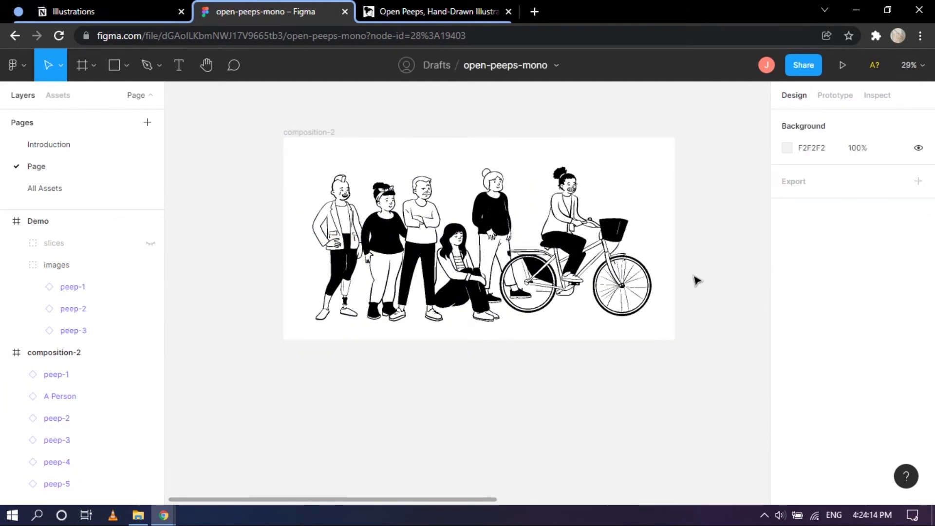
Enlarge the composition-2 frame in width and height to make empty space beside and below the group of characters
scroll(695, 278, down, 2)
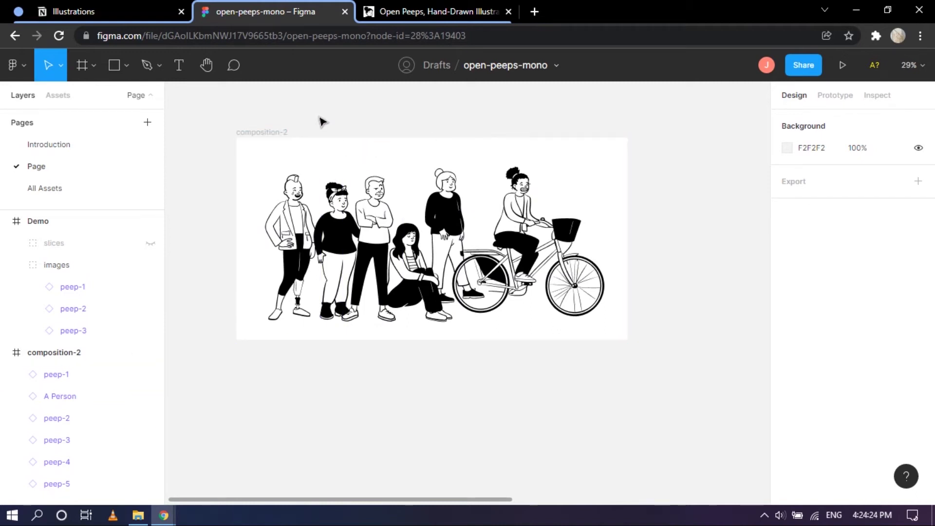
click(259, 136)
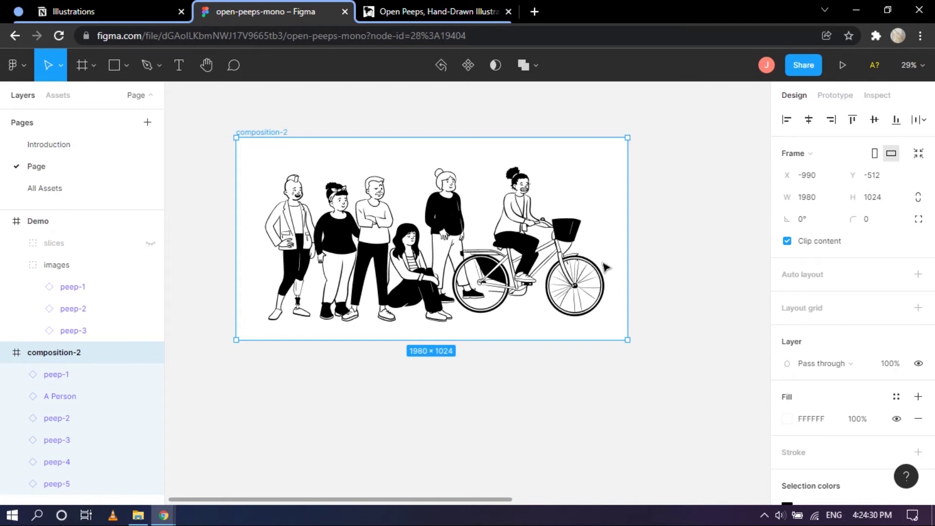
drag(637, 377, 679, 372)
click(758, 356)
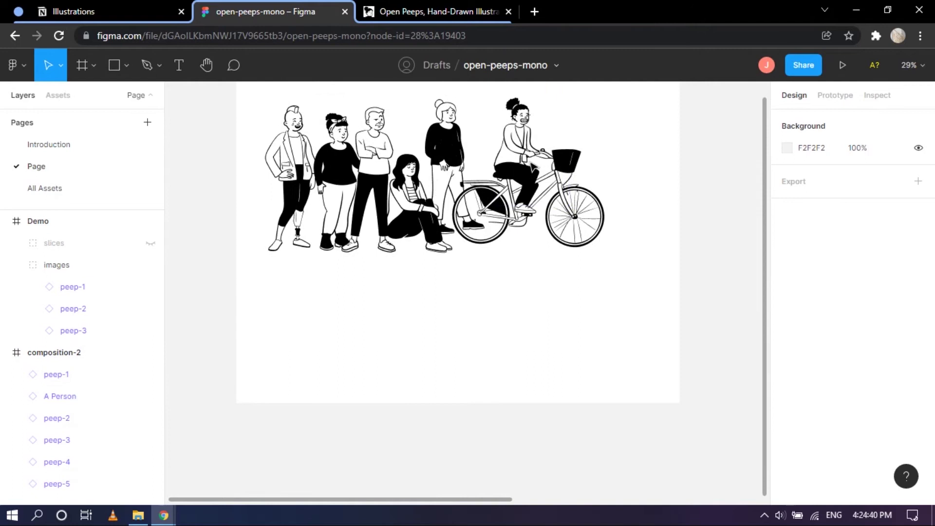
Move the cyclist peep-2 in composition-2 away from the standing group to X 1552, Y 200, and deselect it
click(531, 188)
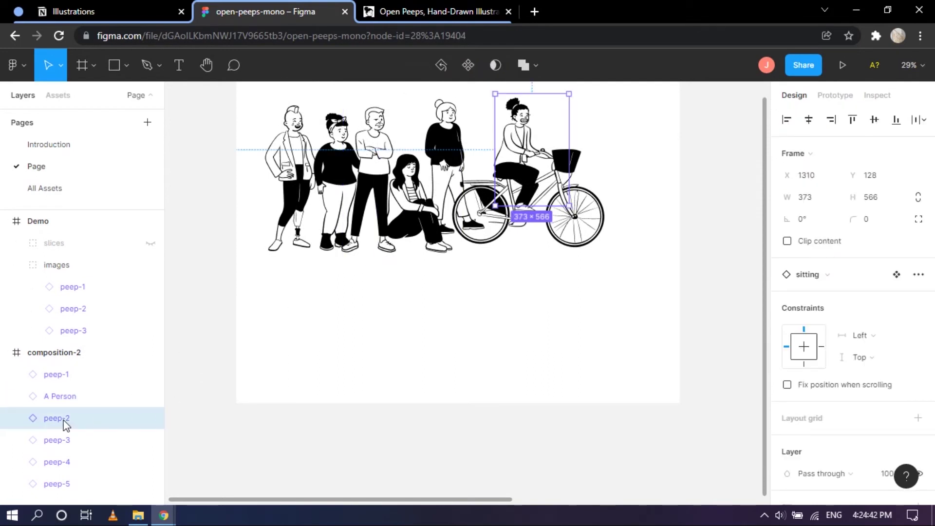
drag(535, 181, 582, 194)
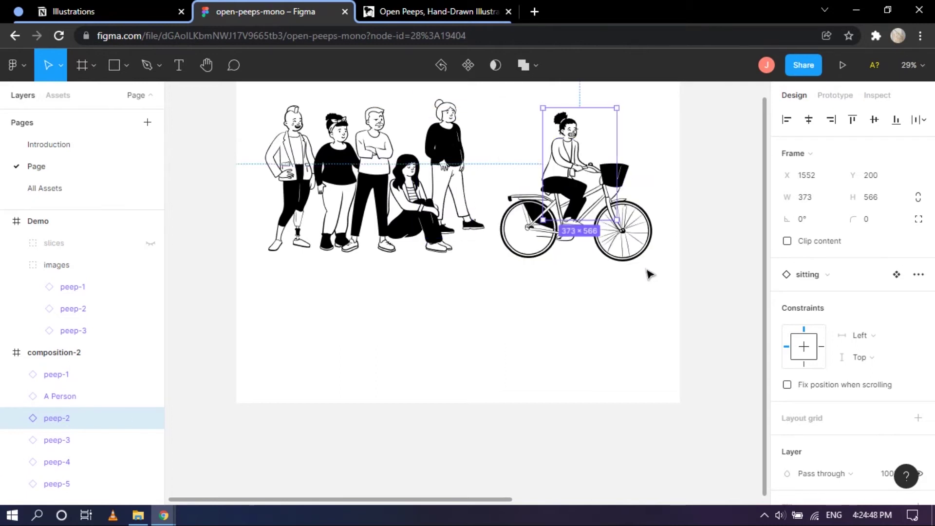
click(609, 310)
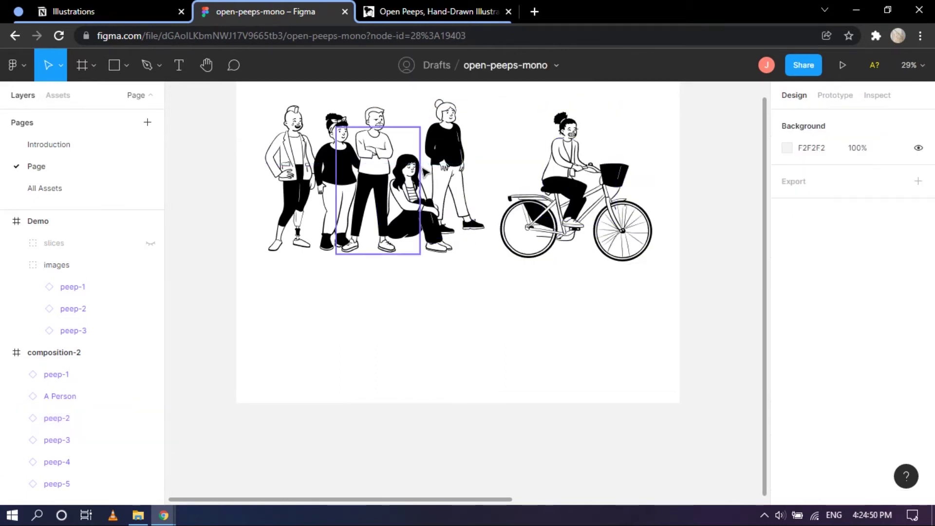
Move the seated A Person figure in composition-2 out of the standing group to X 1193, Y 766
click(412, 227)
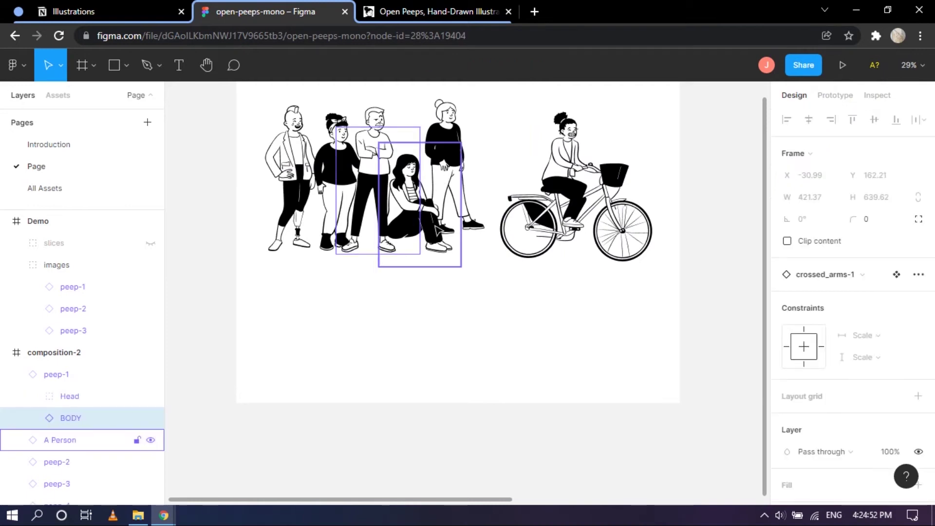
click(439, 229)
drag(432, 226, 522, 302)
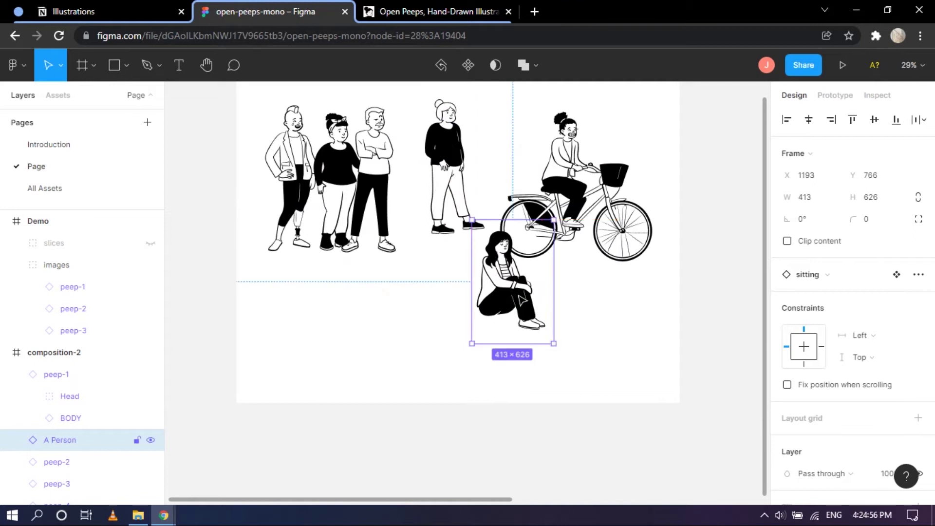
click(404, 316)
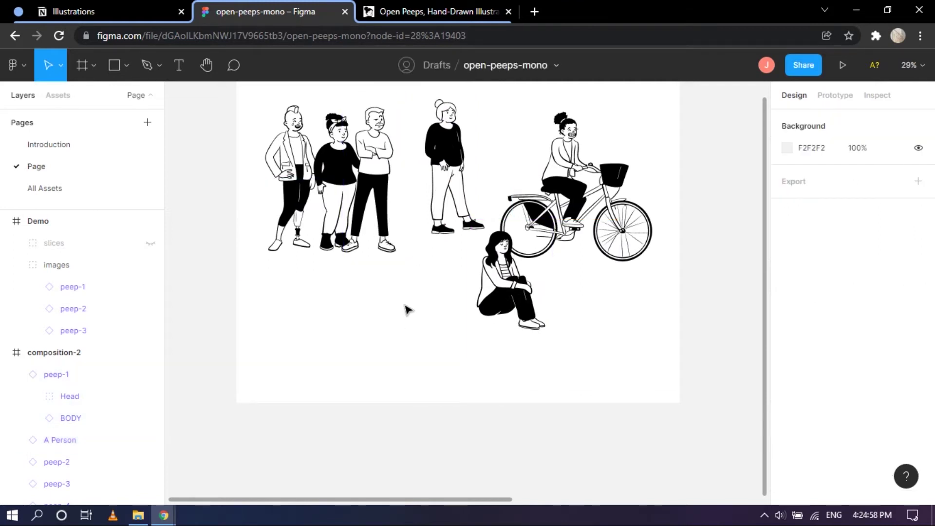
click(511, 281)
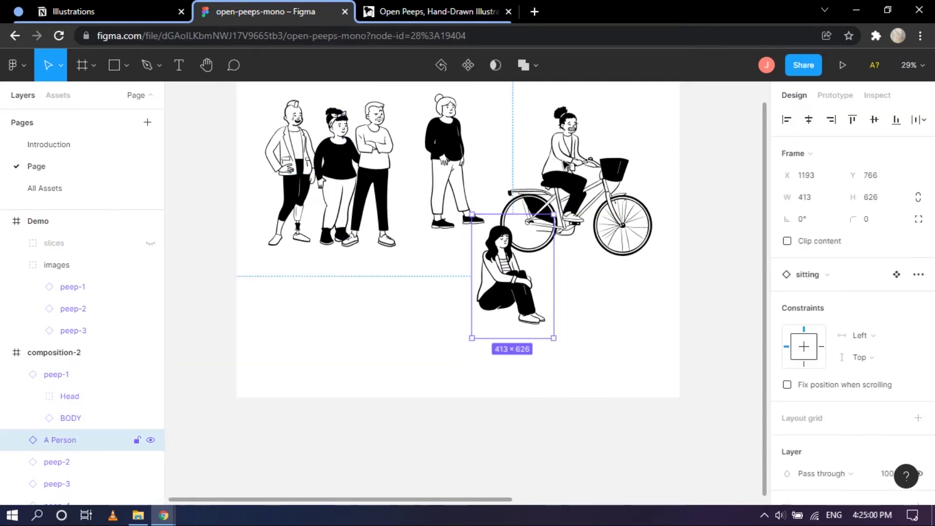
Select the cyclist's pose/sitting/bike layer inside peep-2 and review the poses it can be swapped with, leaving the bike pose in place
click(579, 131)
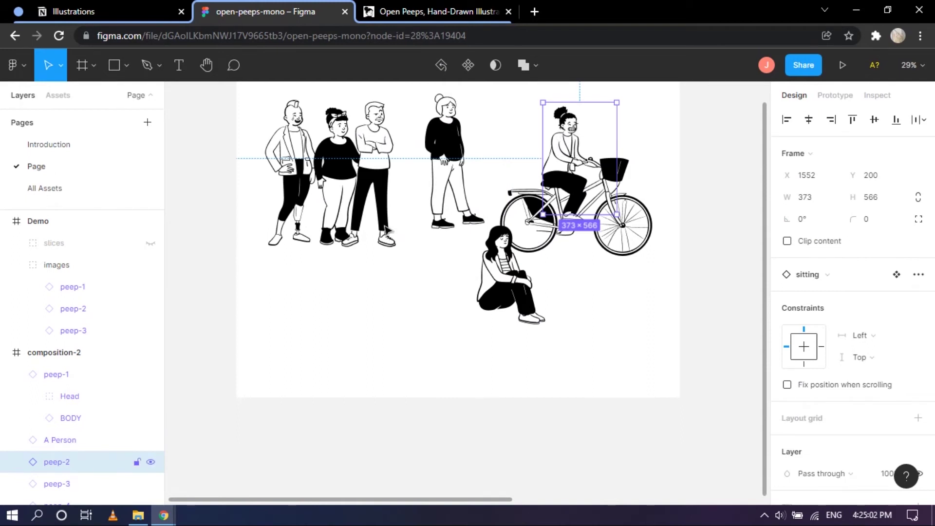
scroll(18, 338, down, 1)
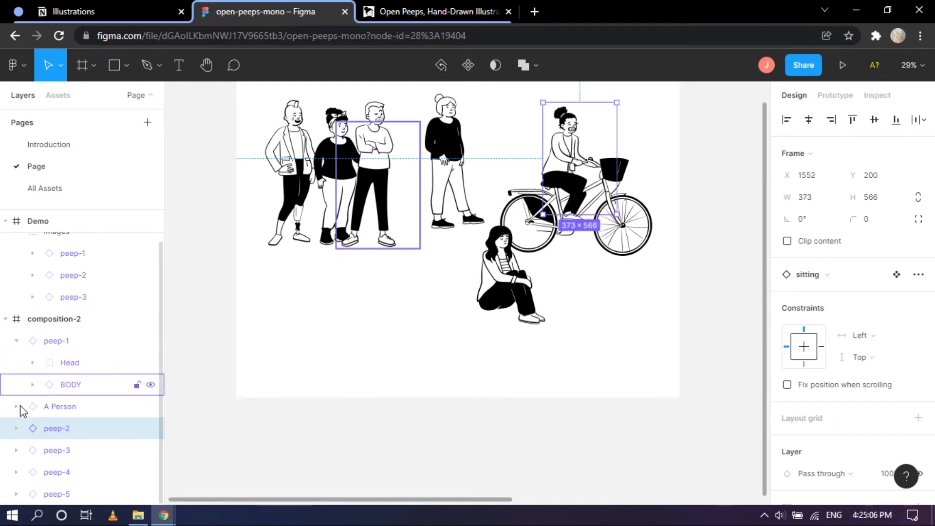
ctrl+click(645, 225)
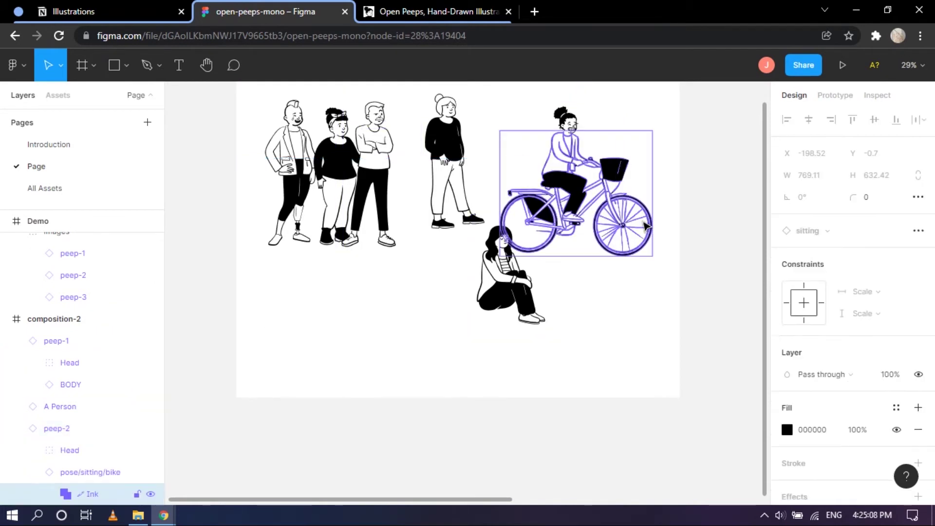
click(620, 119)
click(567, 146)
scroll(94, 428, down, 3)
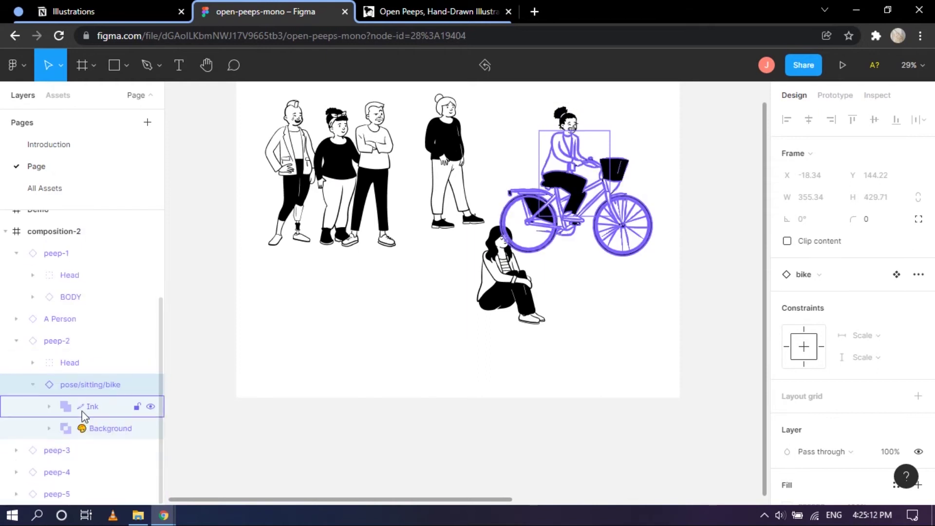
right_click(95, 386)
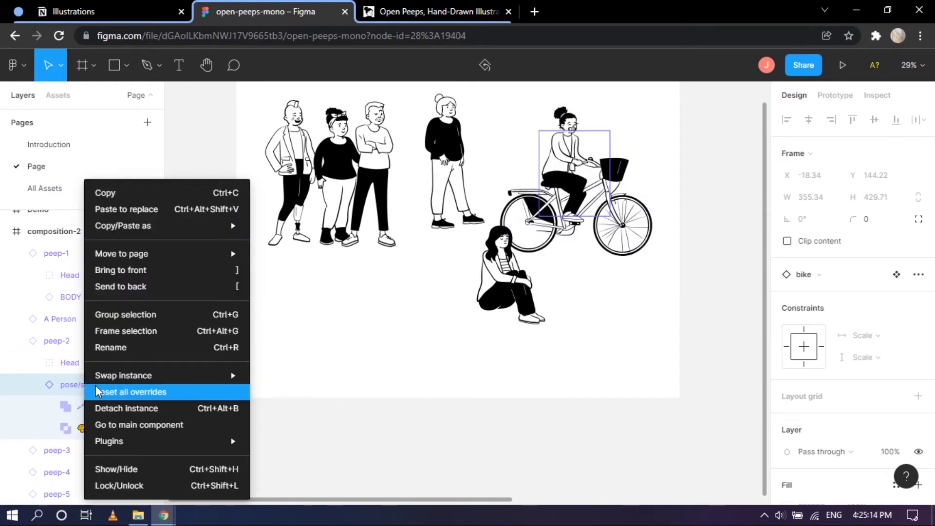
mouse_move(107, 382)
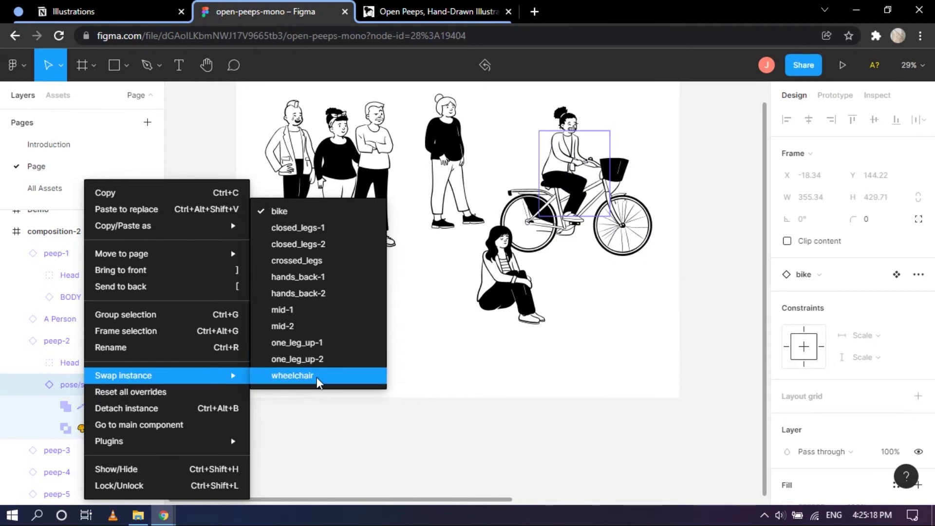
key(Escape)
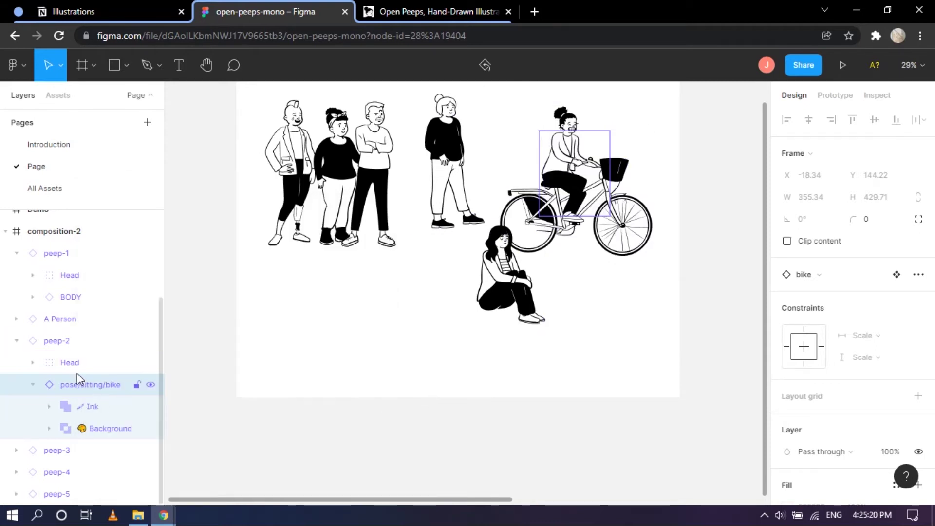
Expand the cyclist's Head group in peep-2 and inspect its FACIAL HAIR and ACCESORIES layers against the figure
click(51, 365)
click(33, 363)
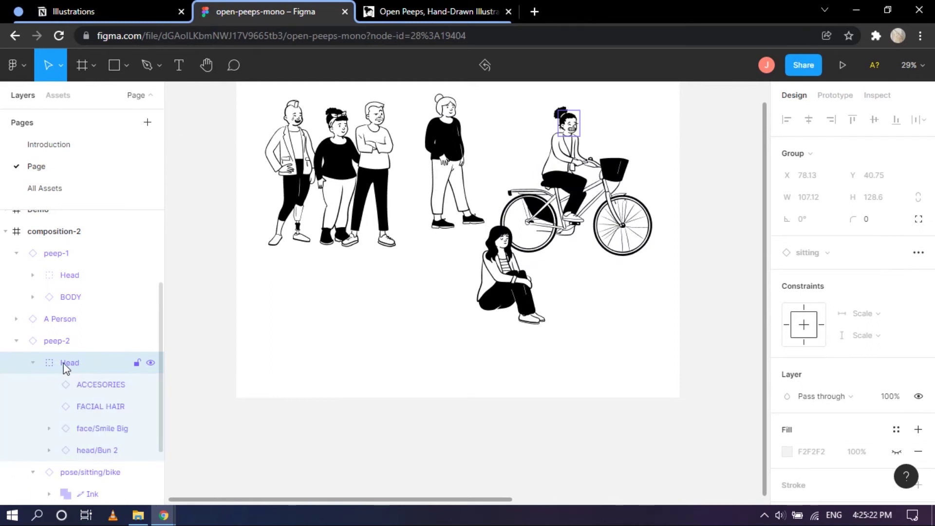
click(101, 407)
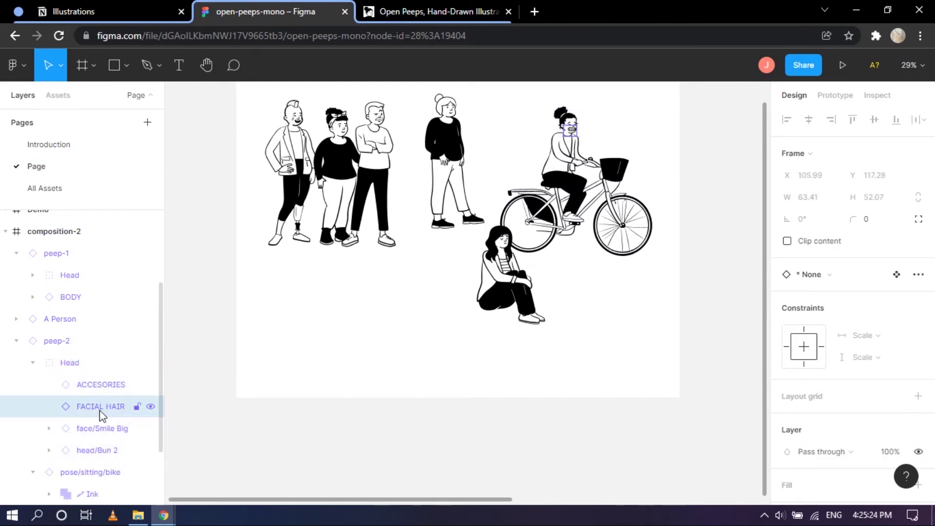
right_click(97, 413)
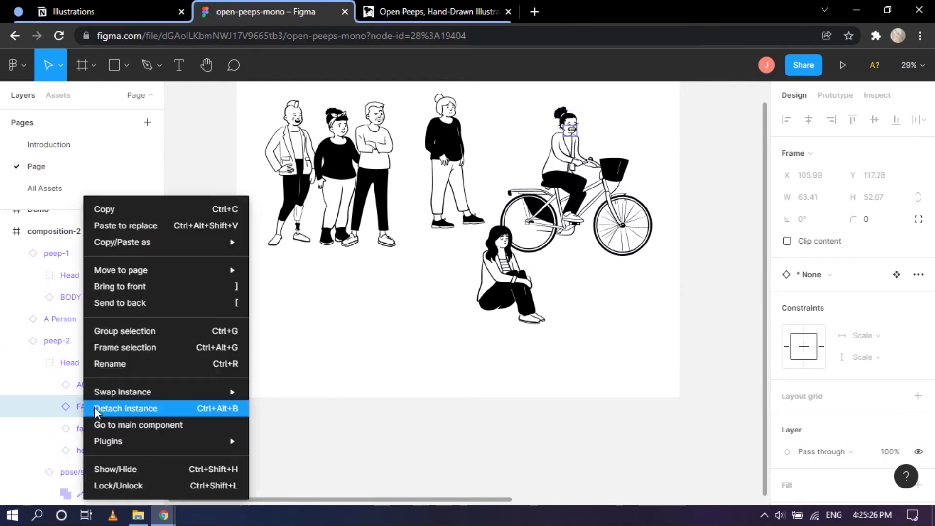
key(Escape)
click(106, 388)
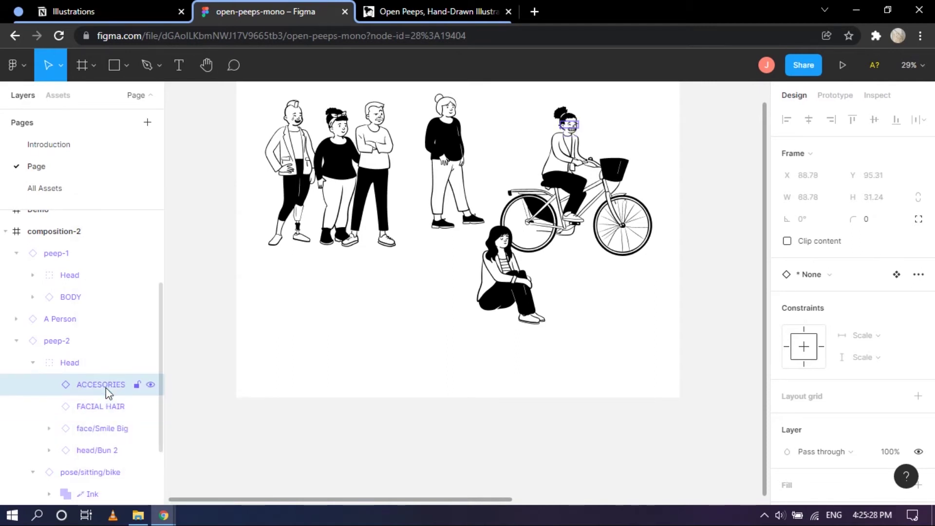
scroll(592, 127, up, 5)
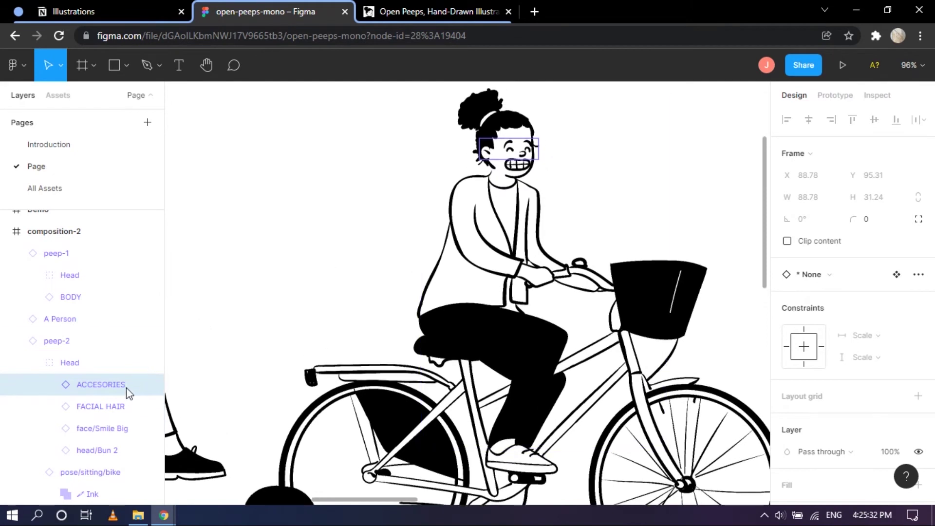
scroll(121, 412, down, 3)
Try the Concerned and Loving Grin 1 expressions on the cyclist by swapping the face instance in peep-2
click(98, 362)
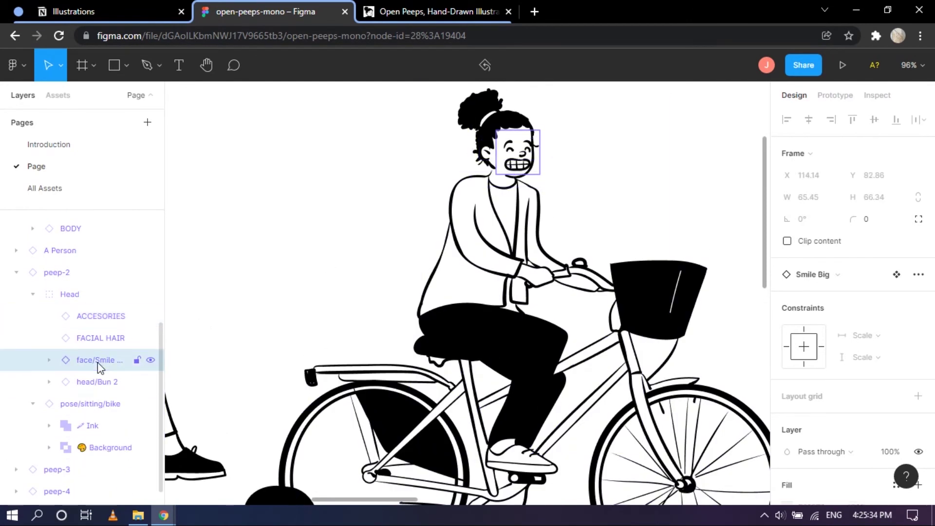
right_click(98, 364)
mouse_move(142, 383)
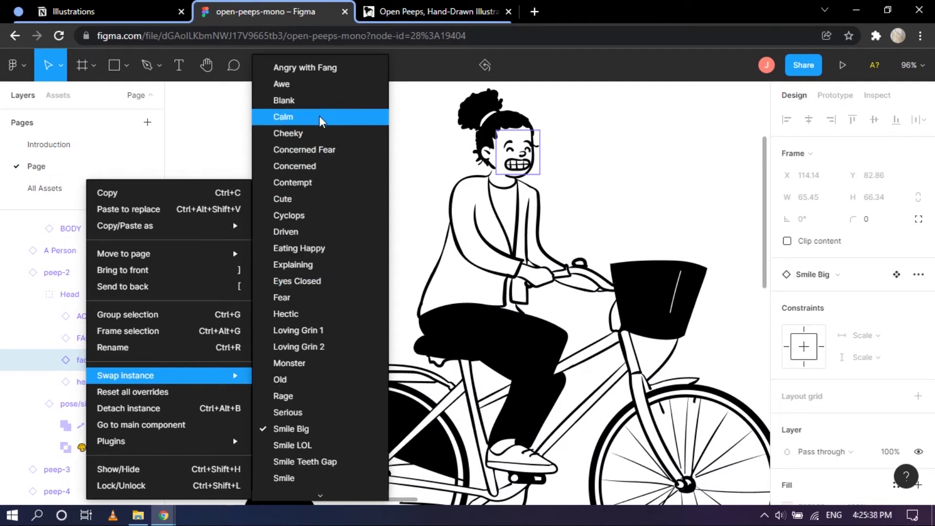
click(319, 168)
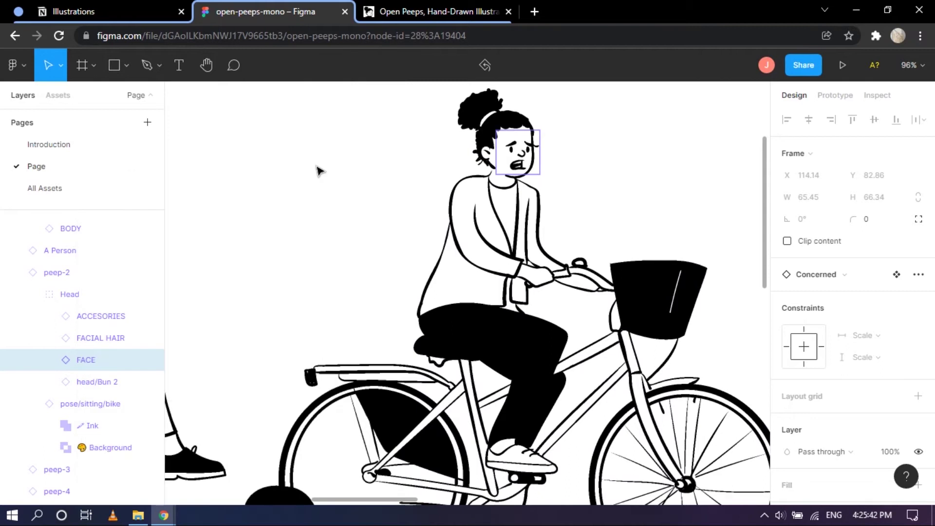
right_click(97, 363)
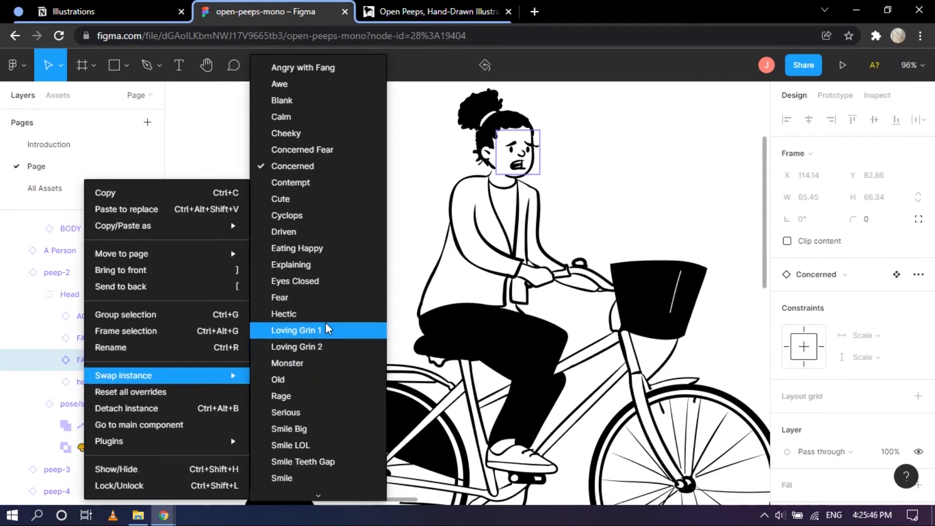
click(329, 333)
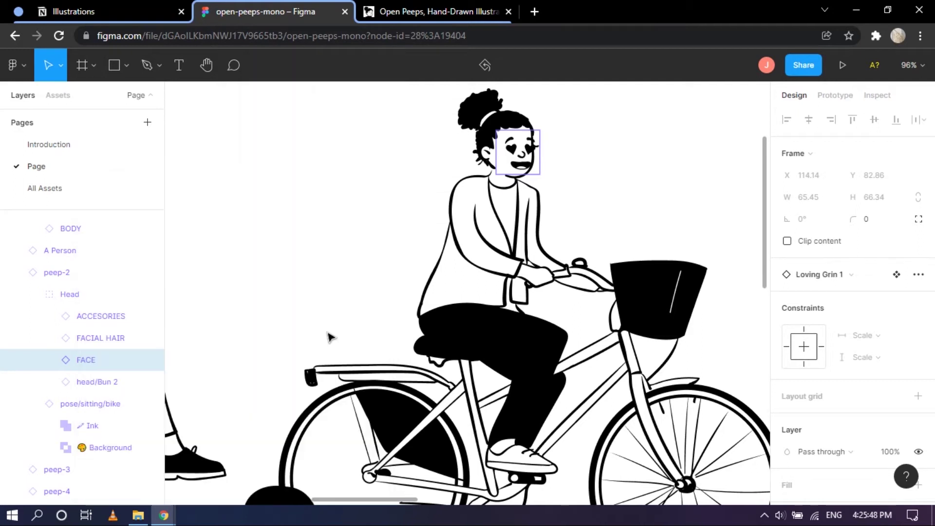
Swap the cyclist's FACE instance in peep-2 for the Smile expression and clear the selection
right_click(100, 361)
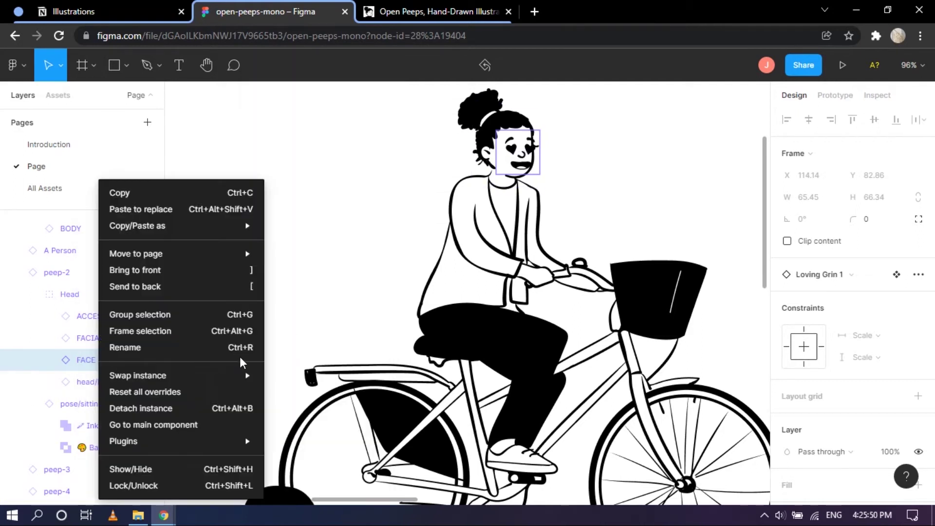
mouse_move(146, 375)
scroll(358, 385, down, 2)
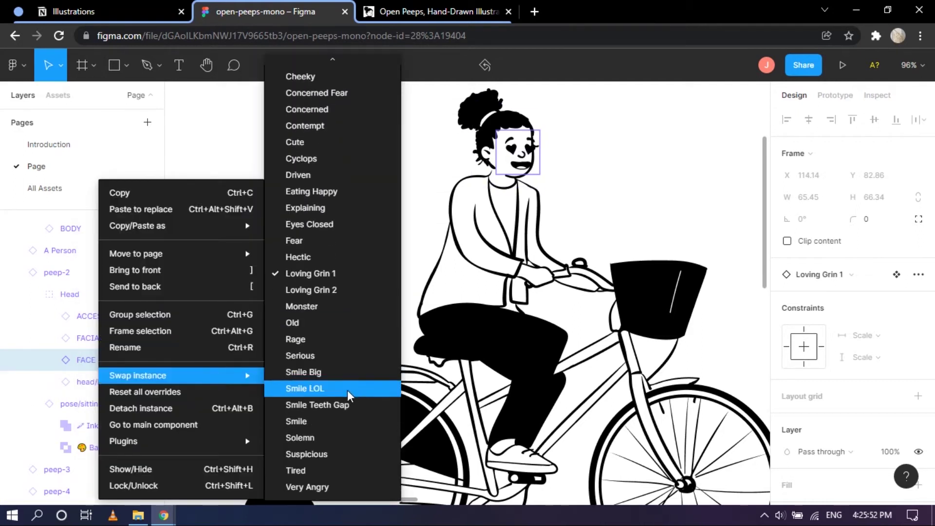
click(330, 420)
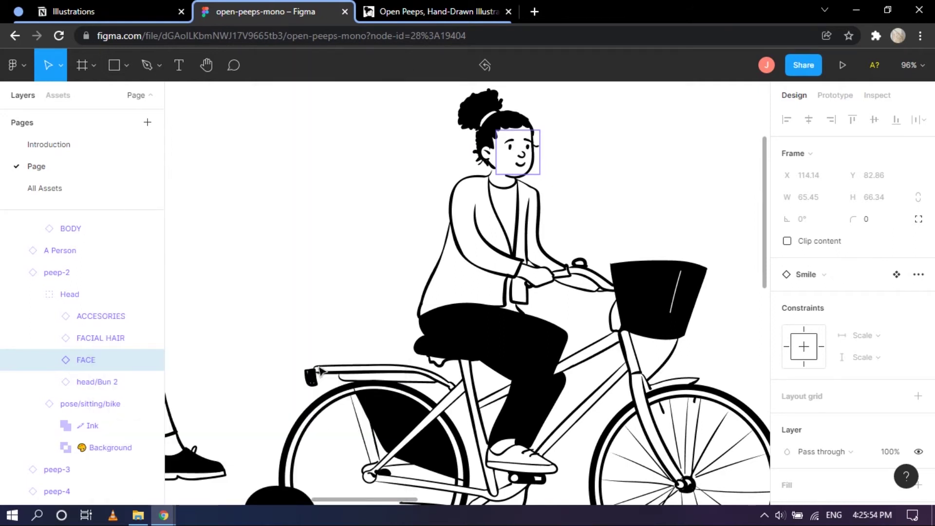
click(313, 263)
Try the Mohawk 2 hairstyle on the cyclist by swapping the head/Bun 2 instance in peep-2
scroll(410, 250, down, 5)
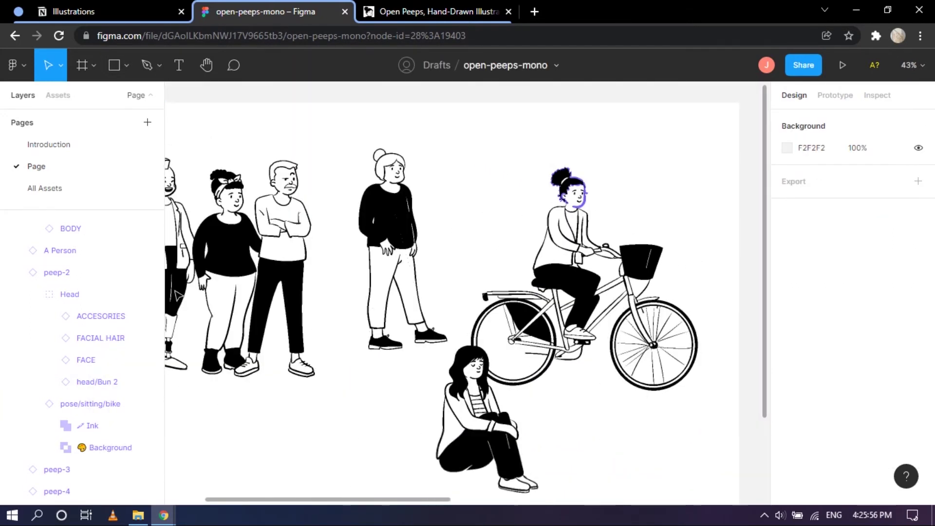
click(108, 315)
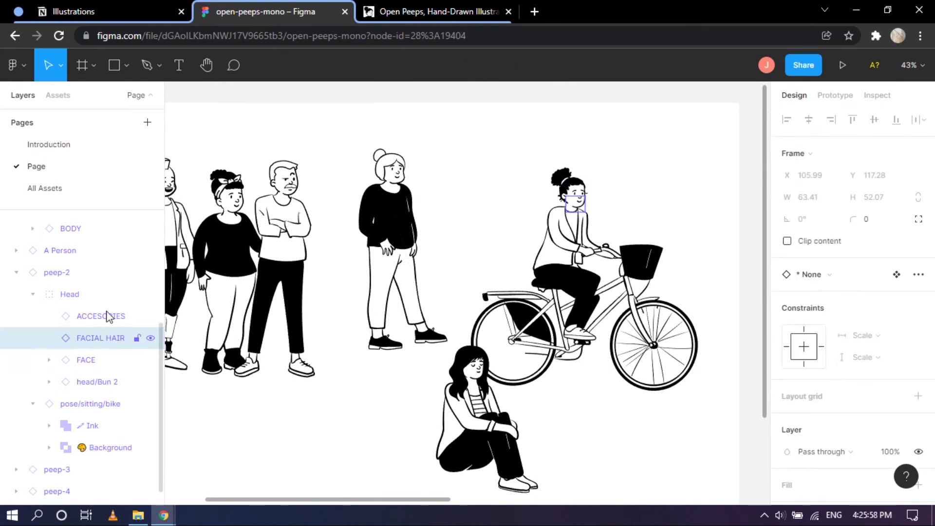
click(104, 383)
right_click(101, 388)
mouse_move(219, 376)
scroll(303, 375, down, 5)
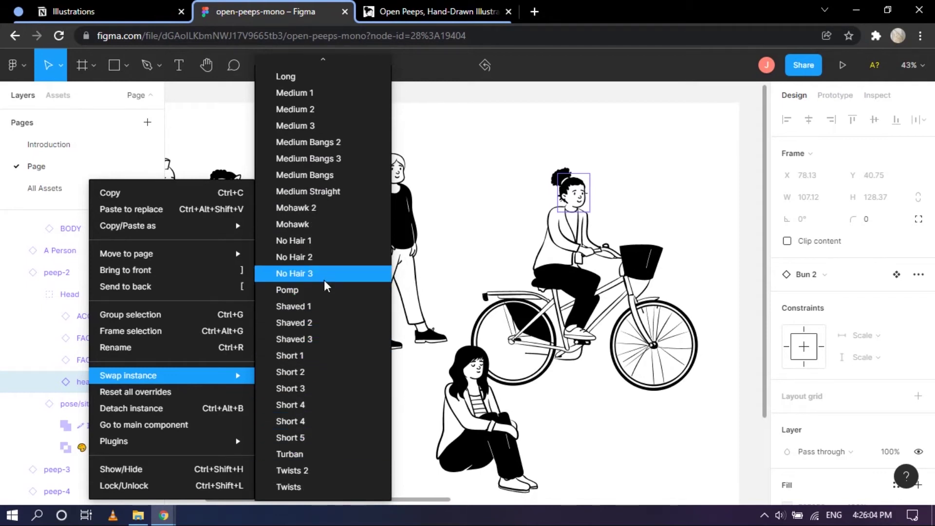
click(331, 209)
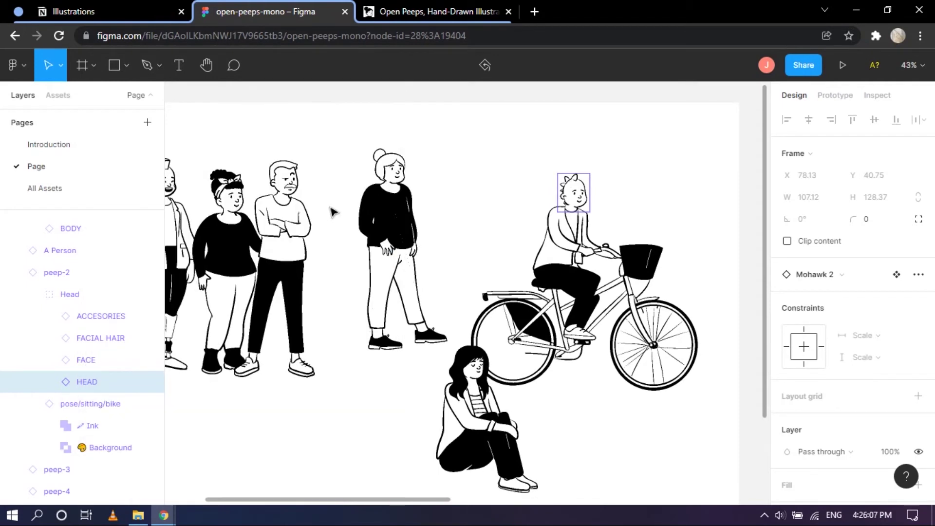
Try the Medium 2 hairstyle on the cyclist's HEAD instance in peep-2
right_click(89, 383)
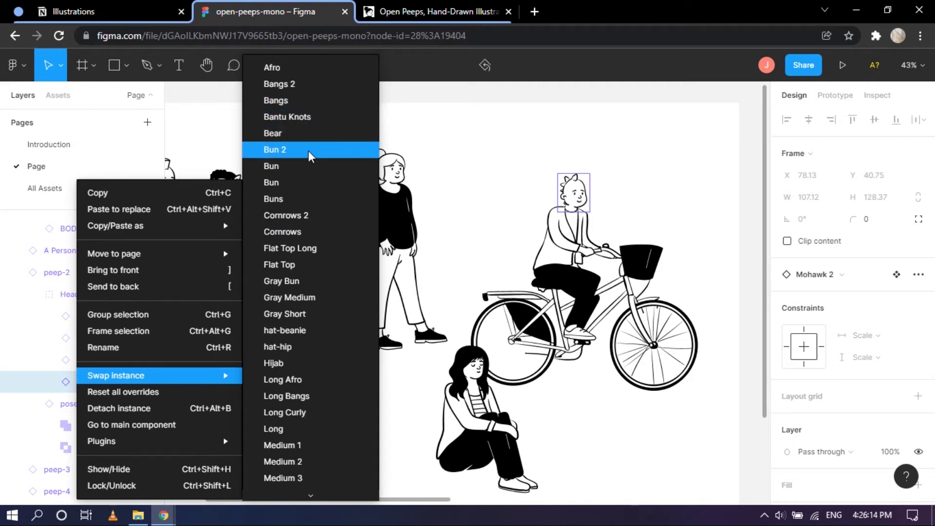
scroll(312, 282, down, 8)
scroll(314, 432, up, 5)
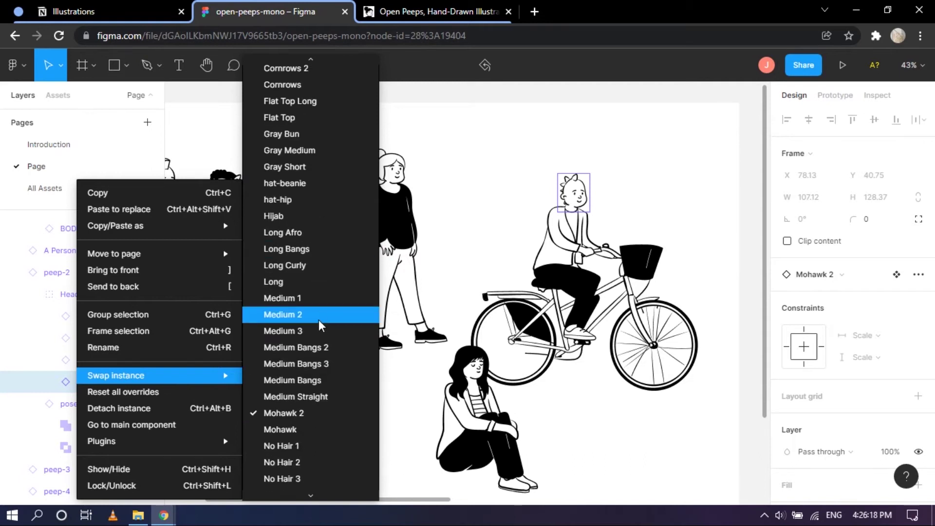
click(321, 315)
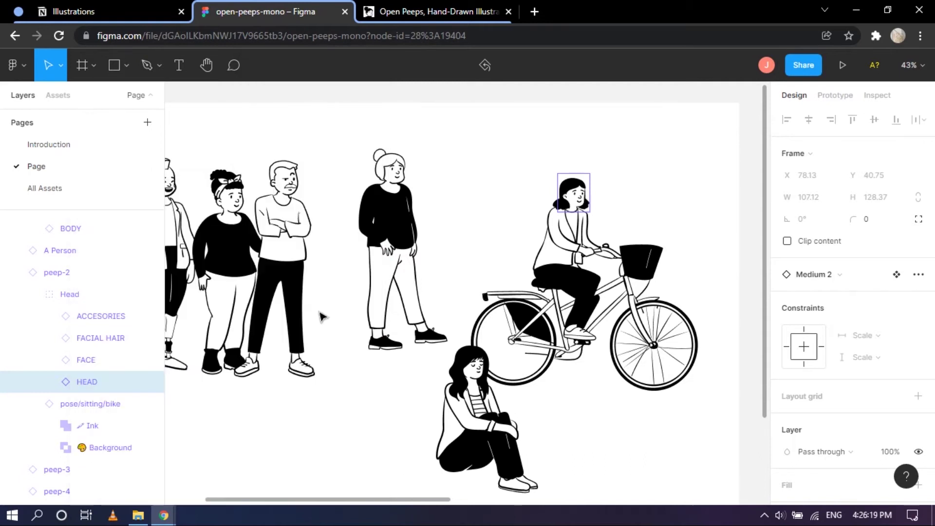
Swap the cyclist's HEAD instance for the Long hairstyle, deselect it, and collapse the Head group of peep-2
right_click(89, 382)
mouse_move(112, 376)
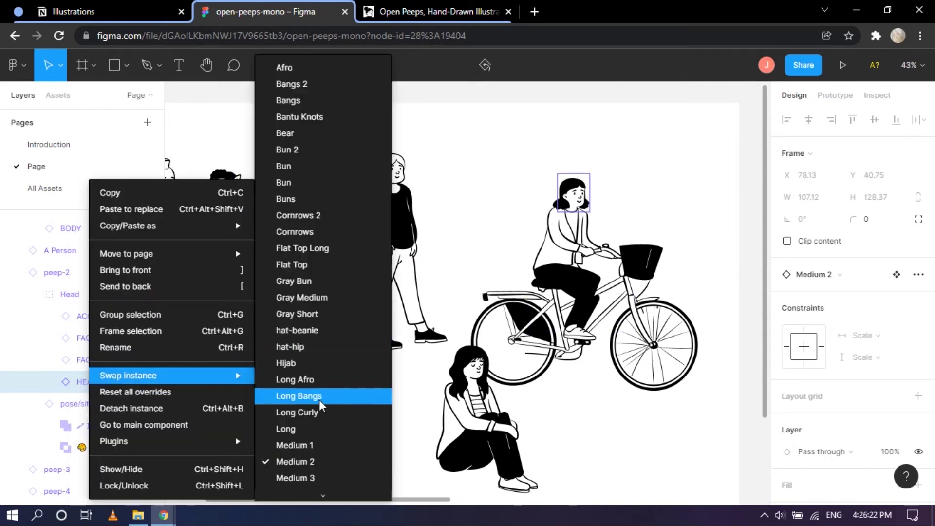
click(319, 429)
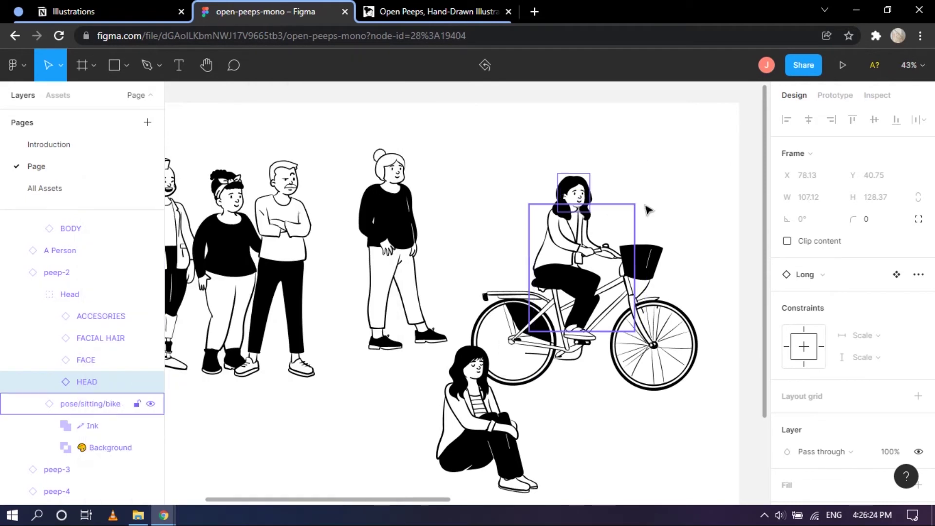
click(668, 159)
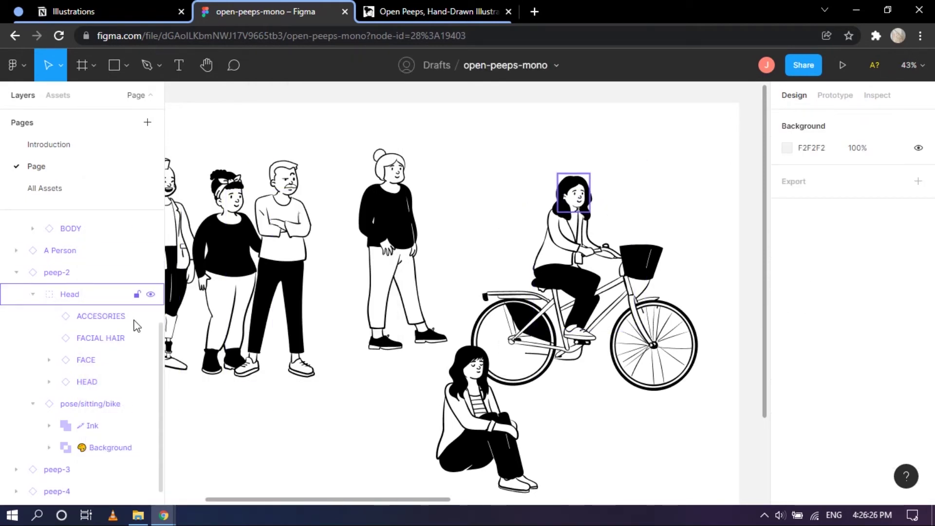
click(30, 296)
click(33, 295)
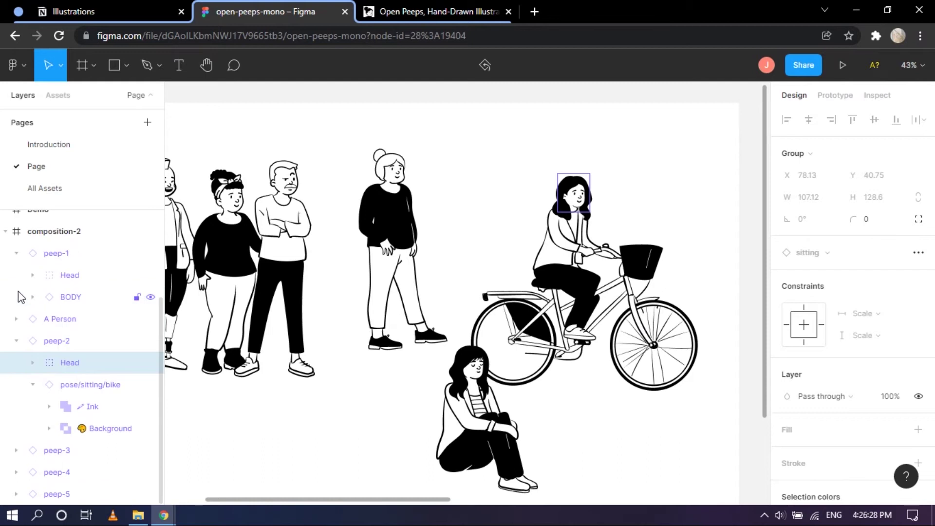
Collapse peep-2 in composition-2, then select the seated A Person figure and expand its layers
click(16, 342)
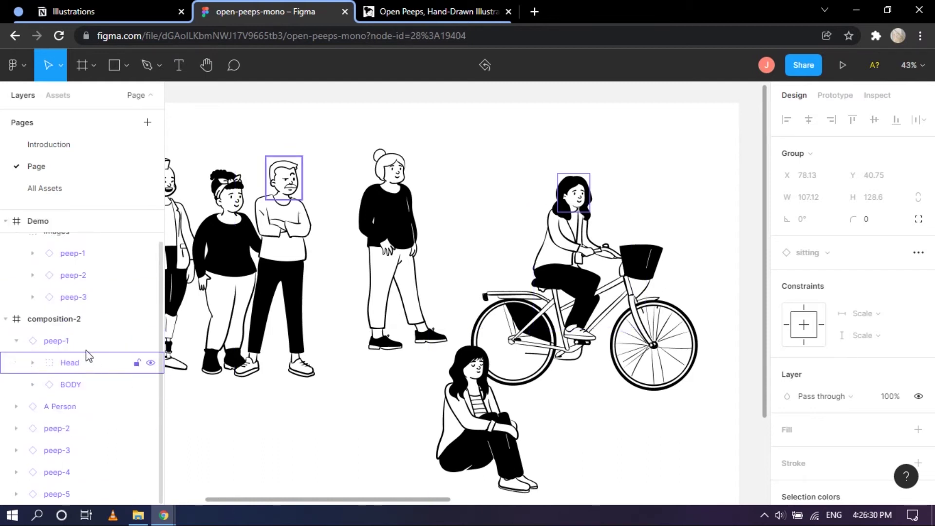
click(57, 406)
scroll(642, 346, down, 5)
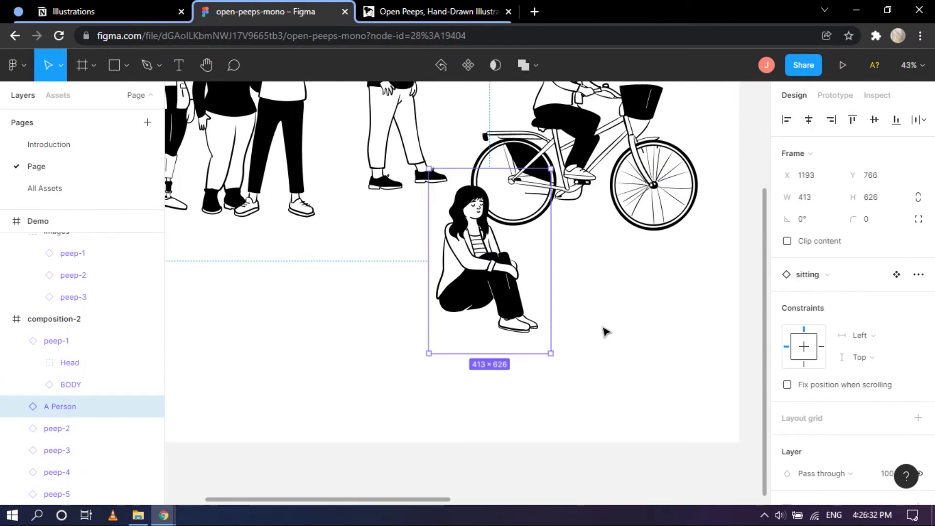
click(17, 407)
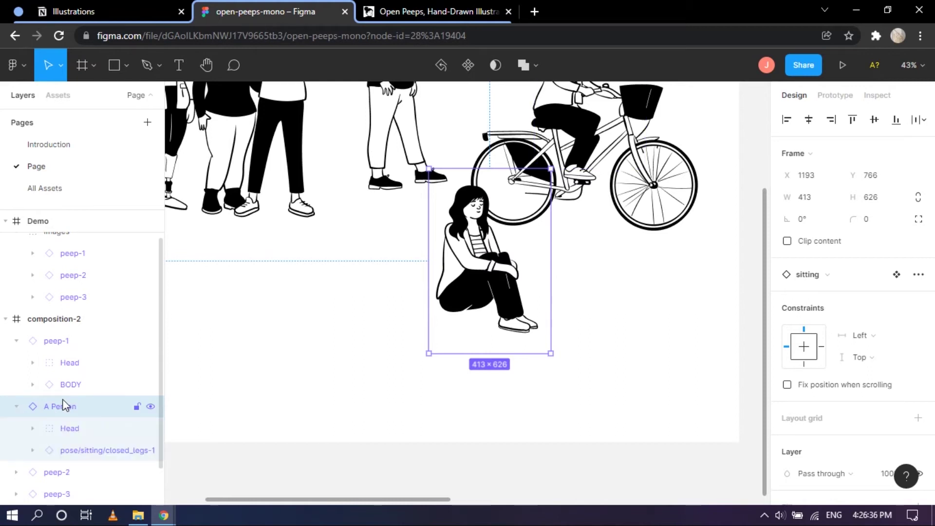
scroll(63, 399, down, 1)
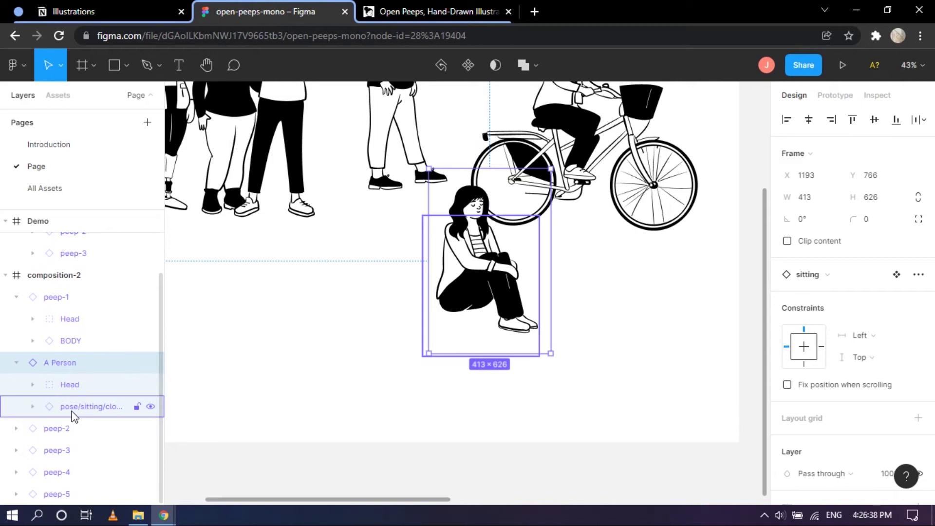
Try the mid-1 sitting pose on A Person by swapping its pose/sitting/closed_legs-1 instance
click(78, 414)
right_click(78, 415)
mouse_move(185, 376)
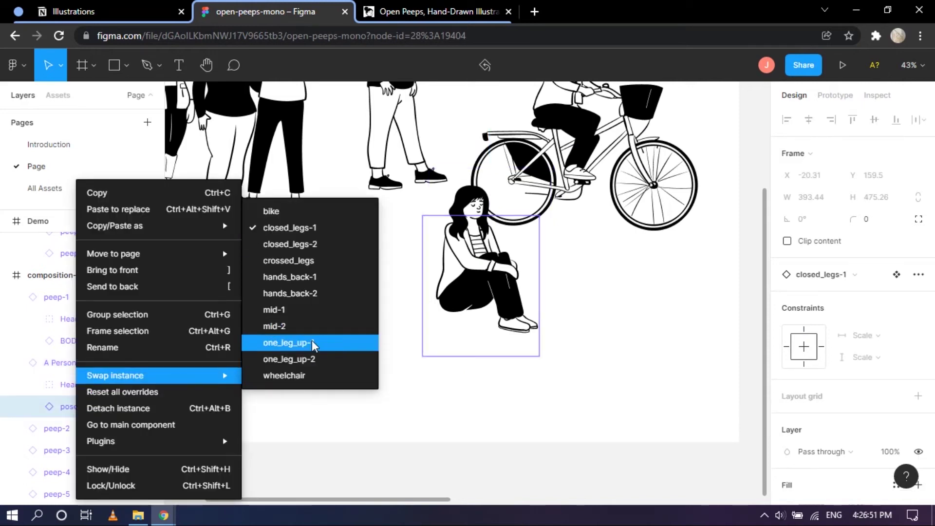
click(315, 311)
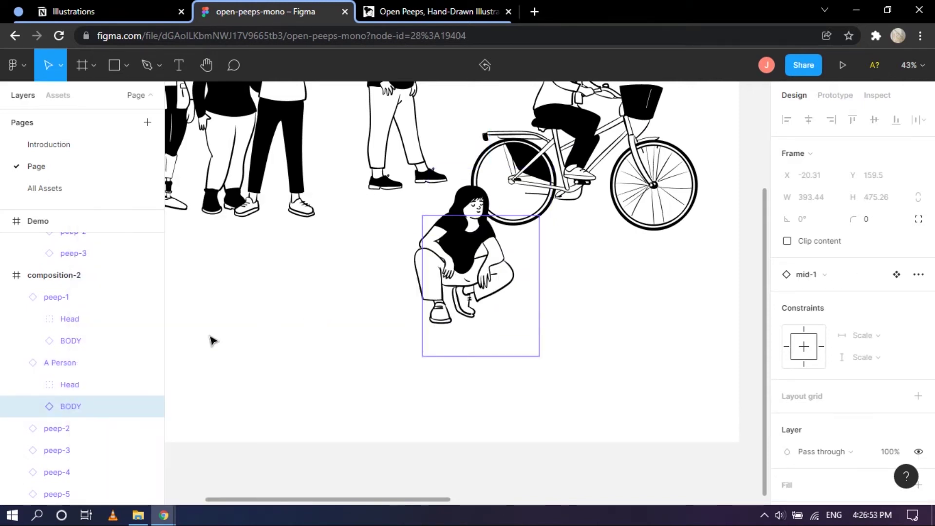
Try the one_leg_up-2 and hands_back-2 sitting poses on A Person's BODY instance
right_click(78, 410)
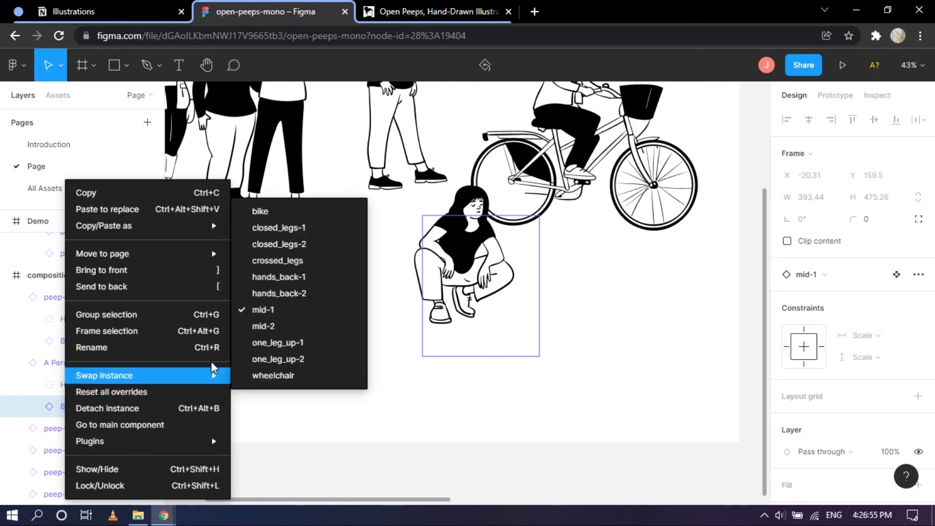
click(303, 359)
right_click(78, 406)
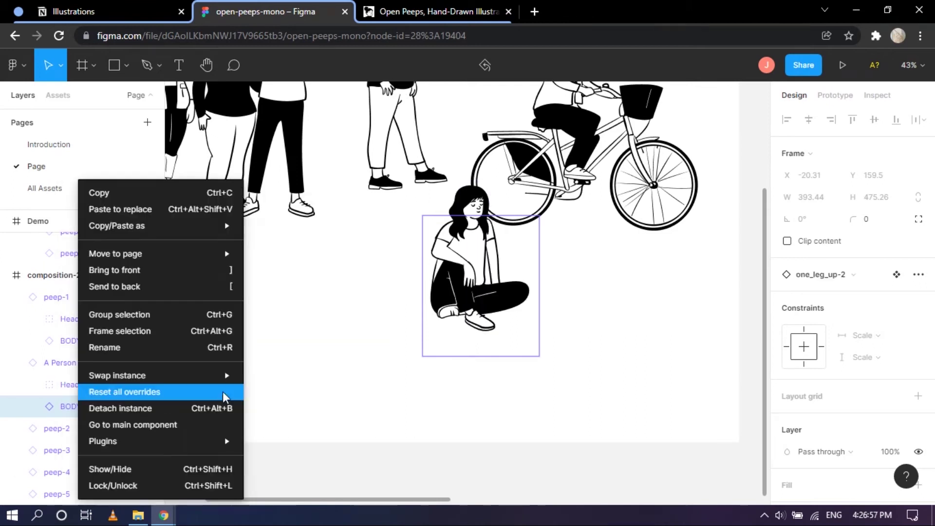
mouse_move(228, 376)
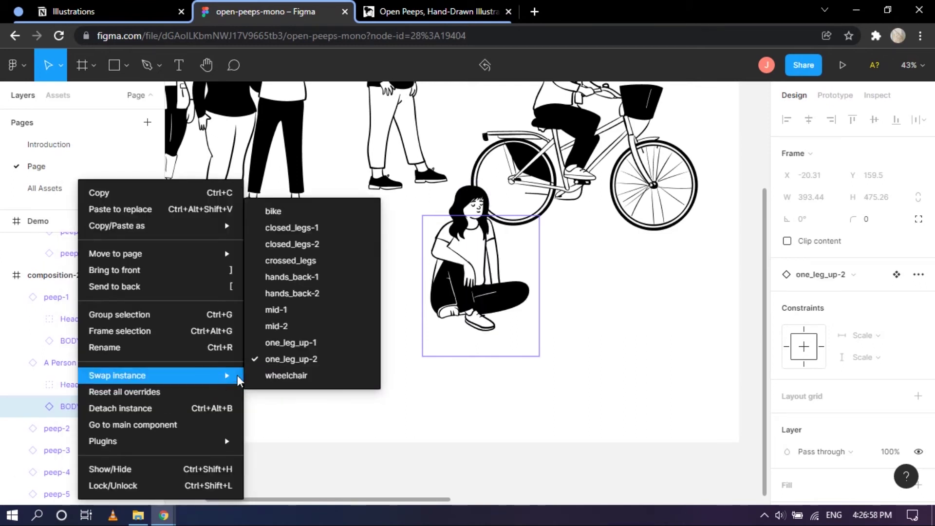
click(349, 293)
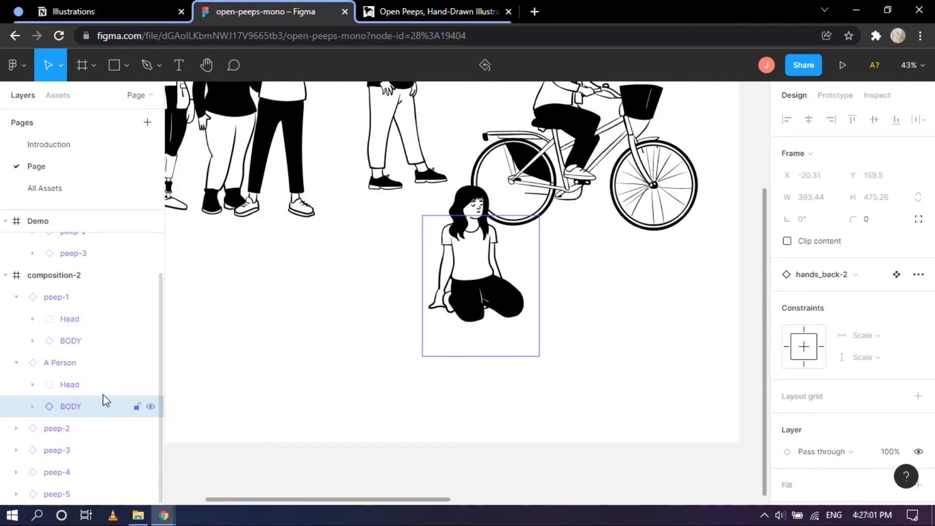
Swap A Person's BODY instance for the bike pose and clear the selection
right_click(74, 408)
mouse_move(172, 380)
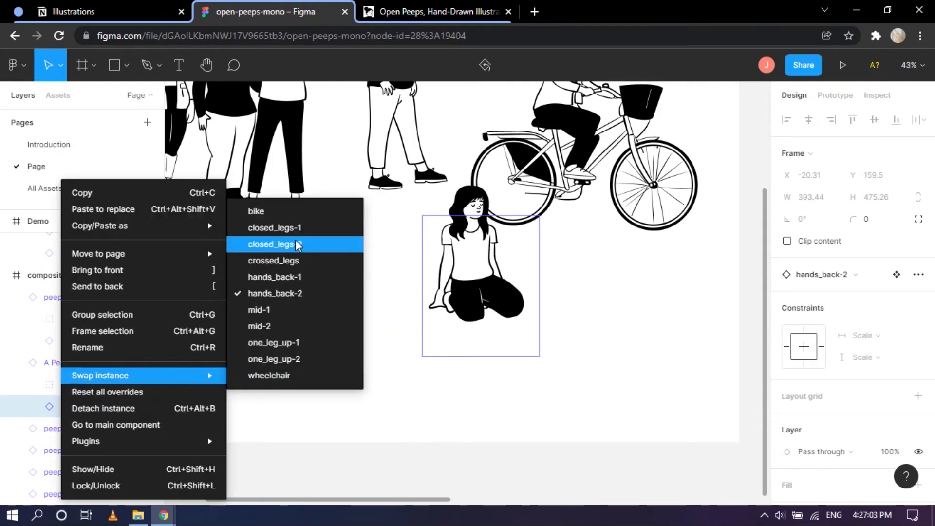
click(292, 212)
click(284, 292)
scroll(572, 374, down, 2)
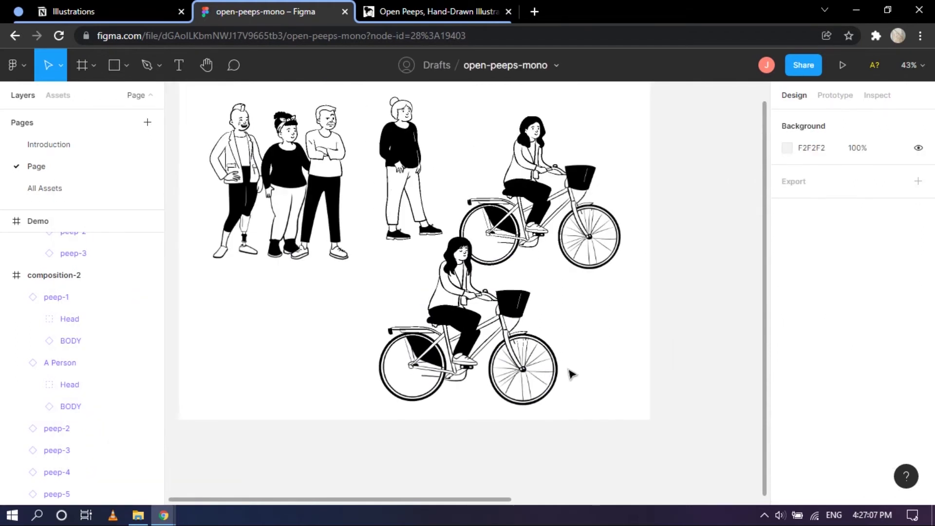
scroll(572, 374, down, 1)
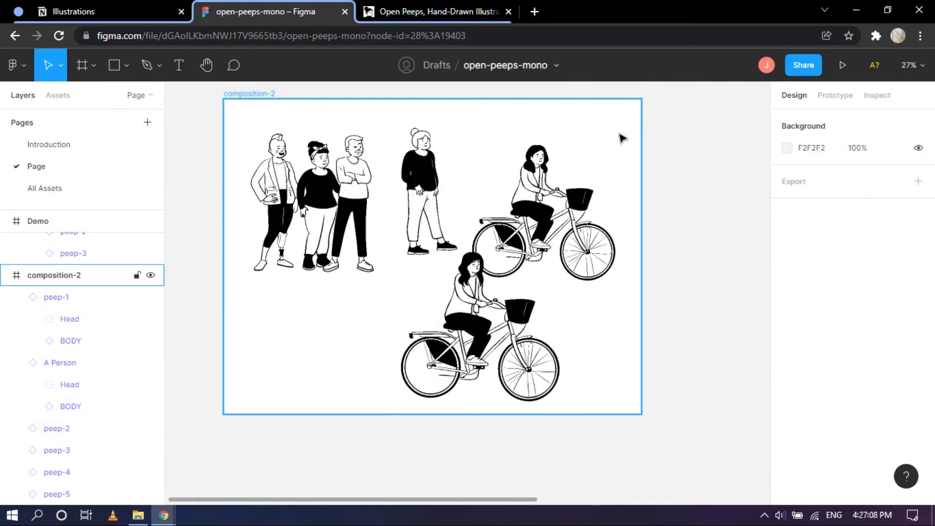
click(495, 346)
drag(444, 367, 435, 358)
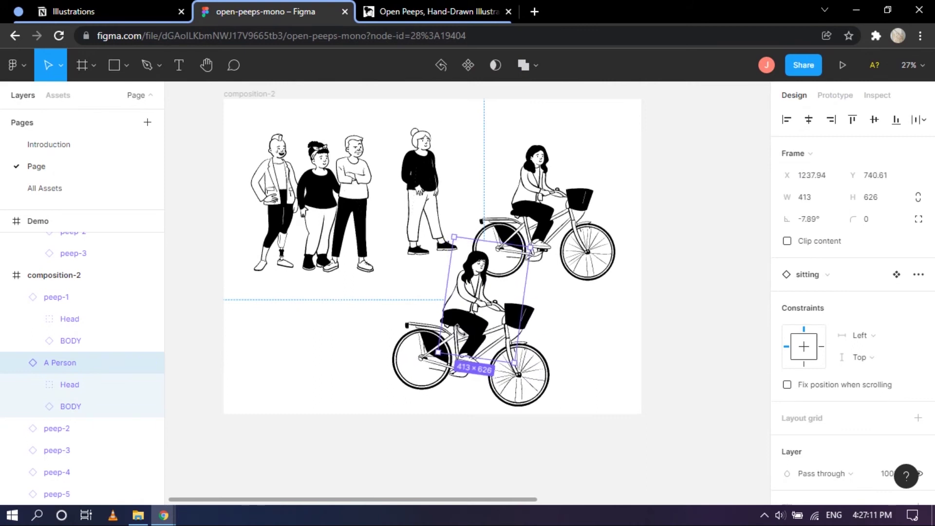
key(ctrl+z)
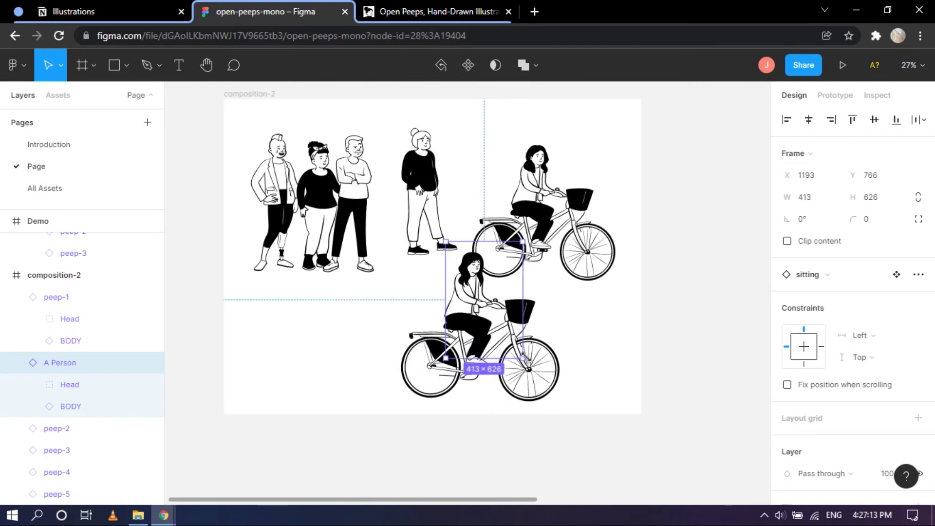
Move the A Person cyclist to about X 1286, Y 565, deselect it, and collapse peep-1 and A Person
drag(536, 376, 554, 337)
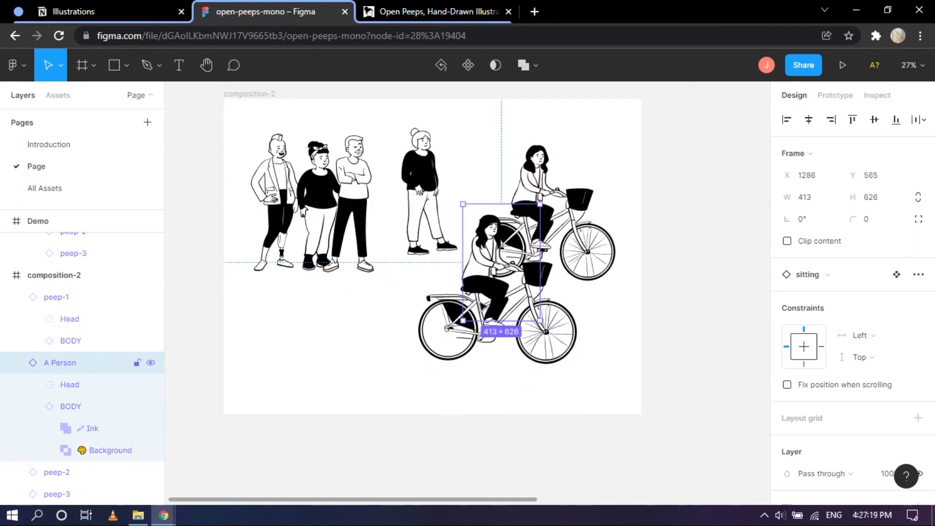
click(621, 317)
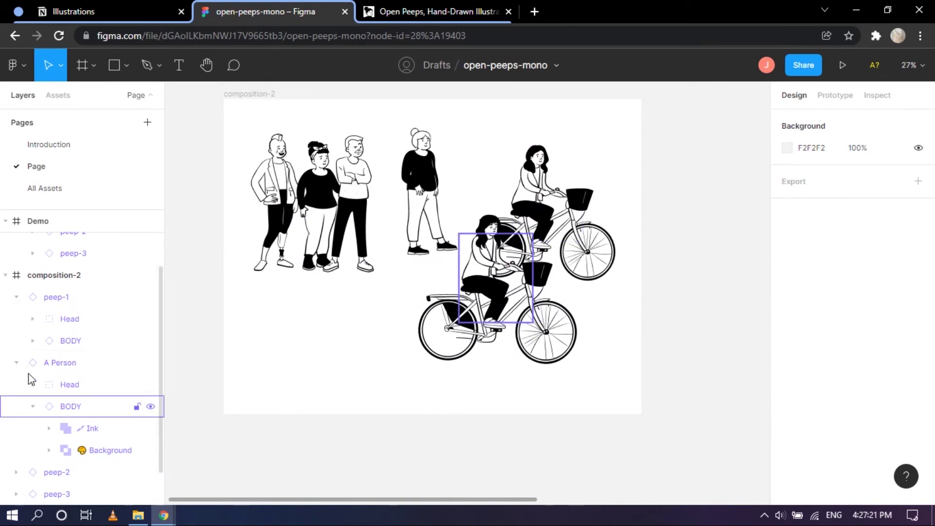
click(16, 297)
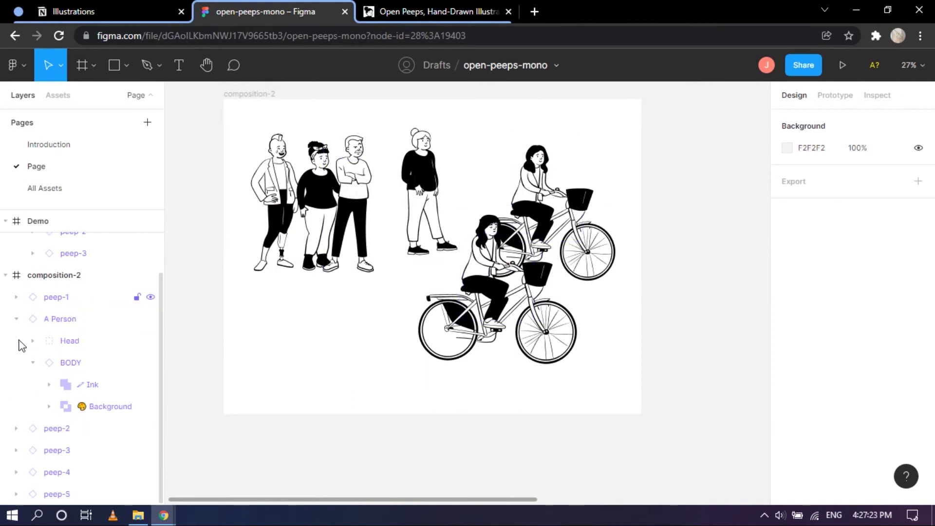
click(17, 319)
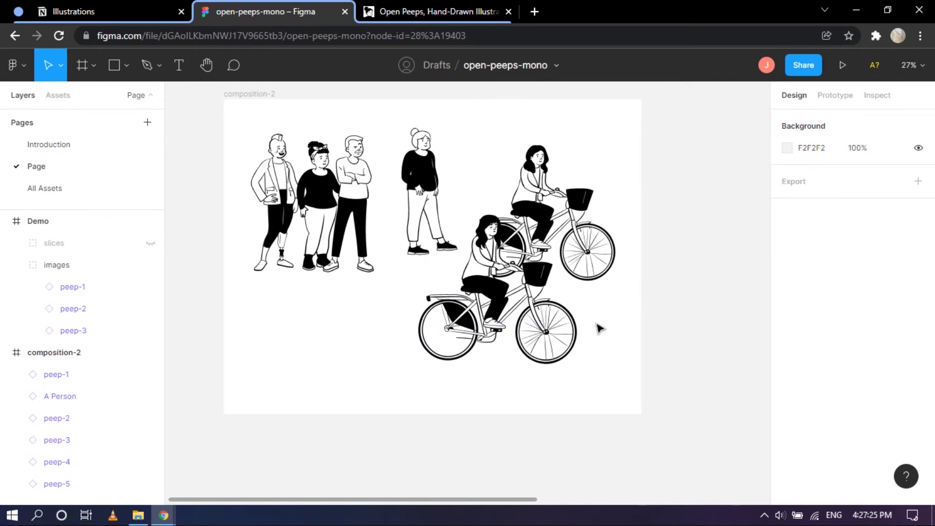
Select the A Person cyclist in composition-2 and expand its Head and BODY layers
scroll(487, 243, down, 1)
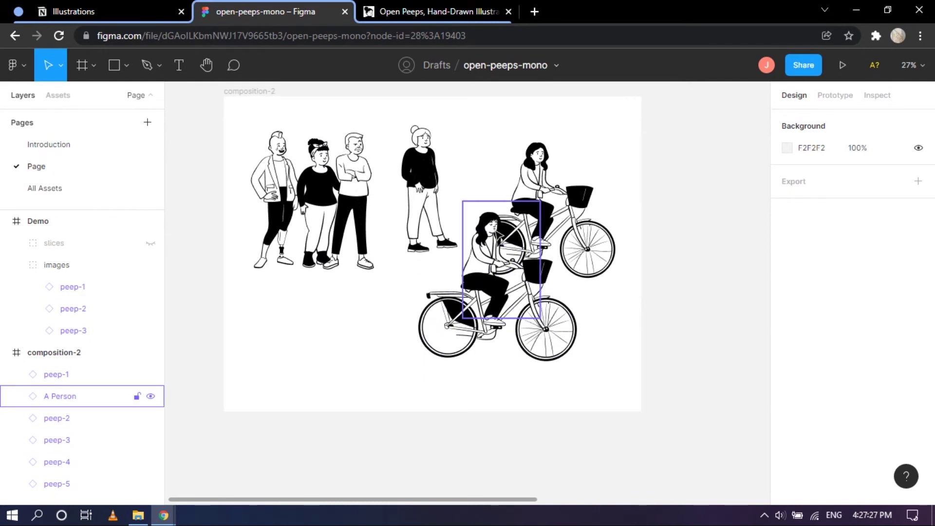
scroll(499, 237, up, 8)
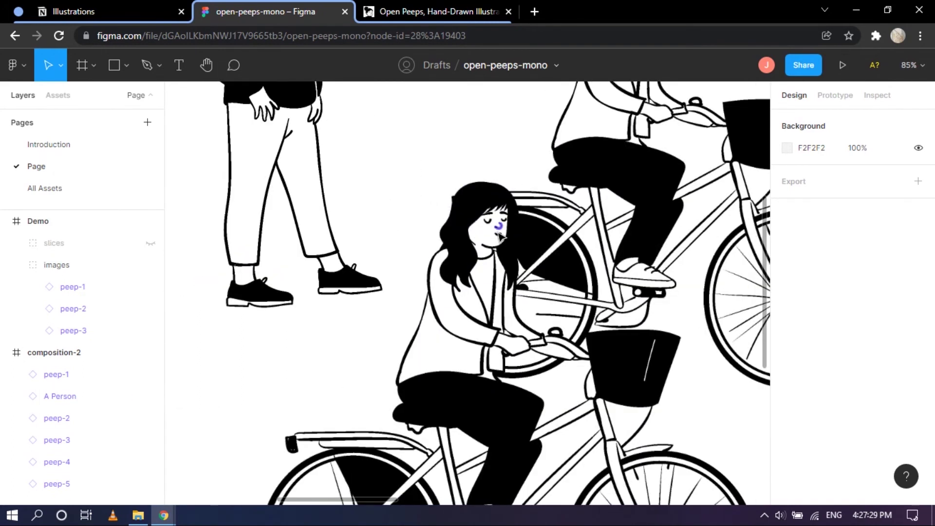
click(22, 398)
click(16, 396)
scroll(54, 389, down, 2)
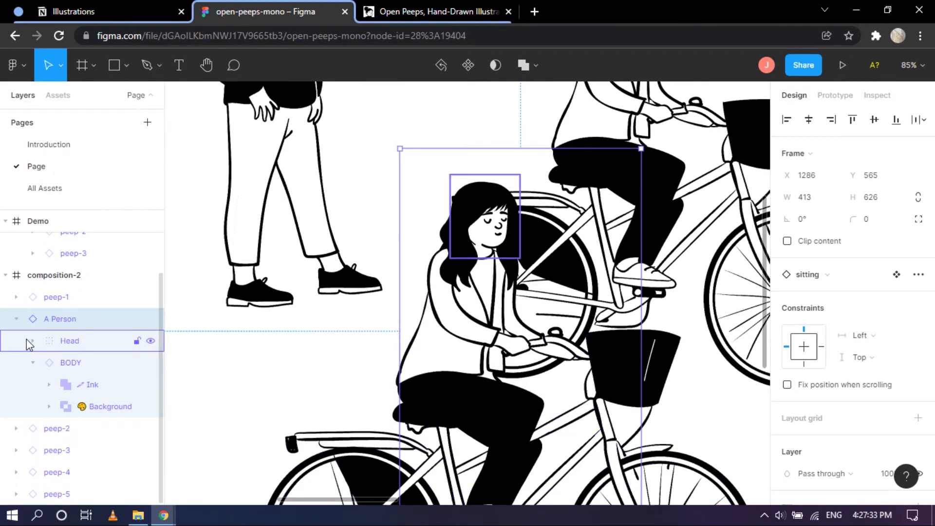
click(16, 321)
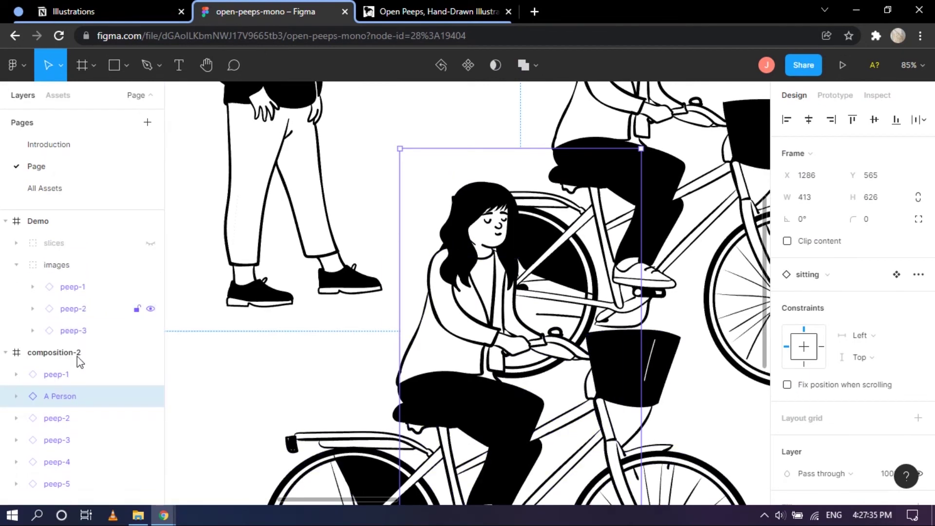
click(15, 397)
scroll(67, 411, down, 2)
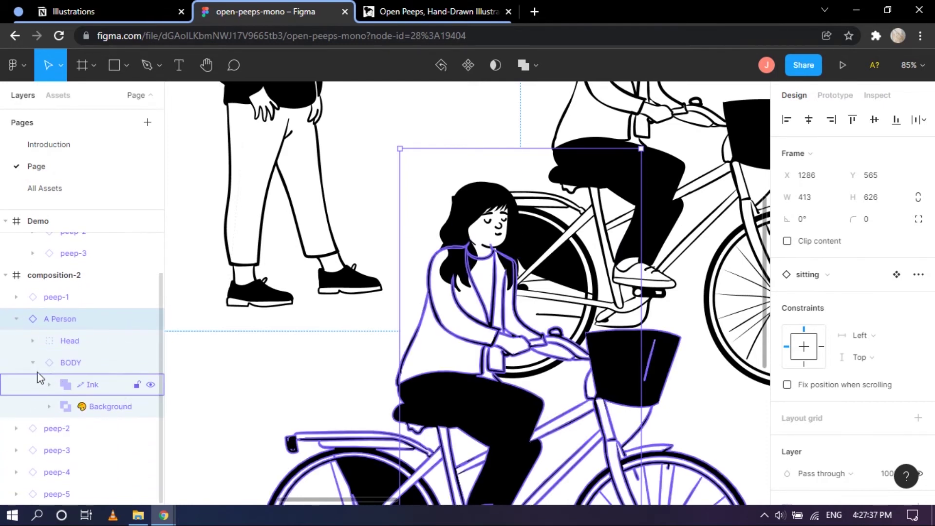
Collapse A Person's BODY layers and expand its Head group to reach the facial parts
click(78, 342)
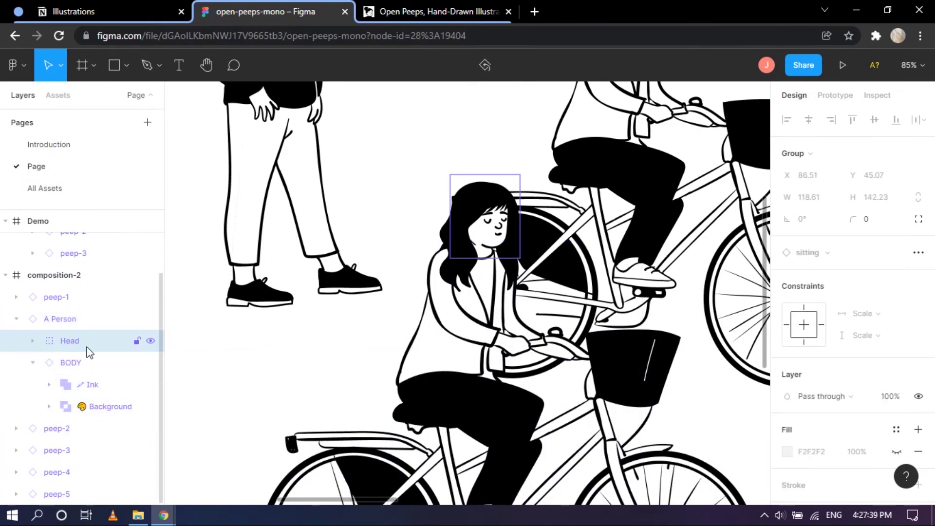
click(98, 364)
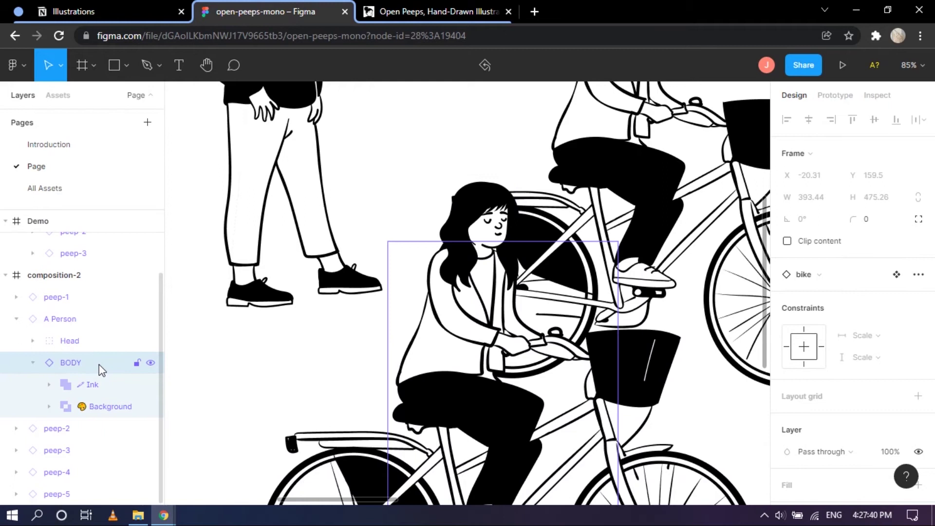
click(33, 362)
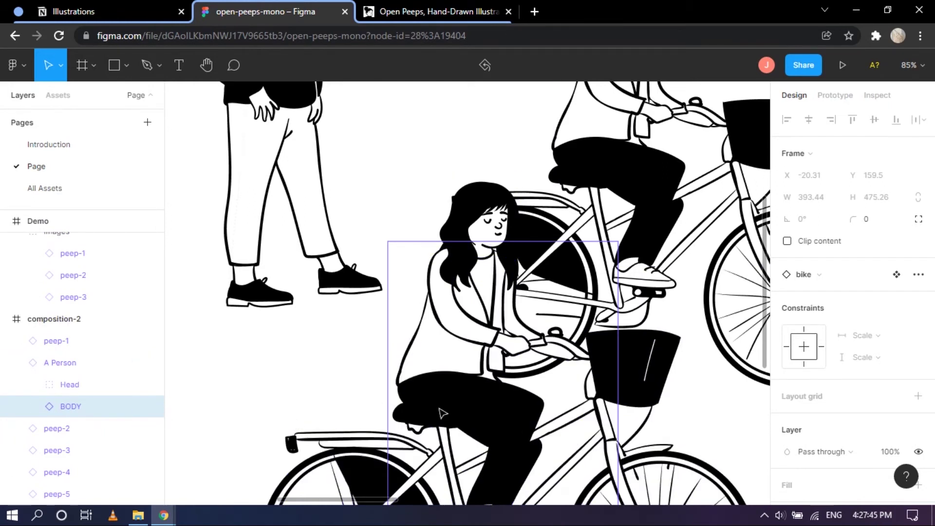
scroll(440, 411, down, 1)
click(33, 385)
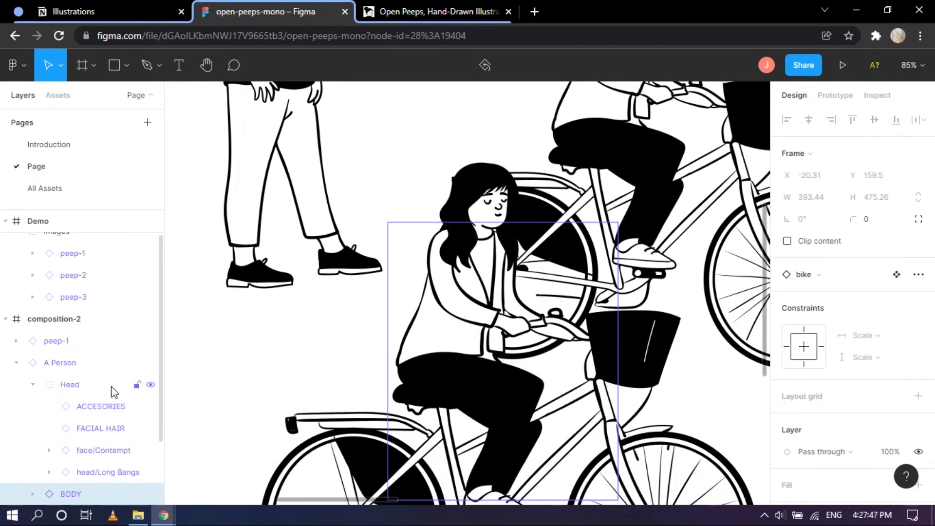
scroll(112, 392, down, 2)
click(98, 364)
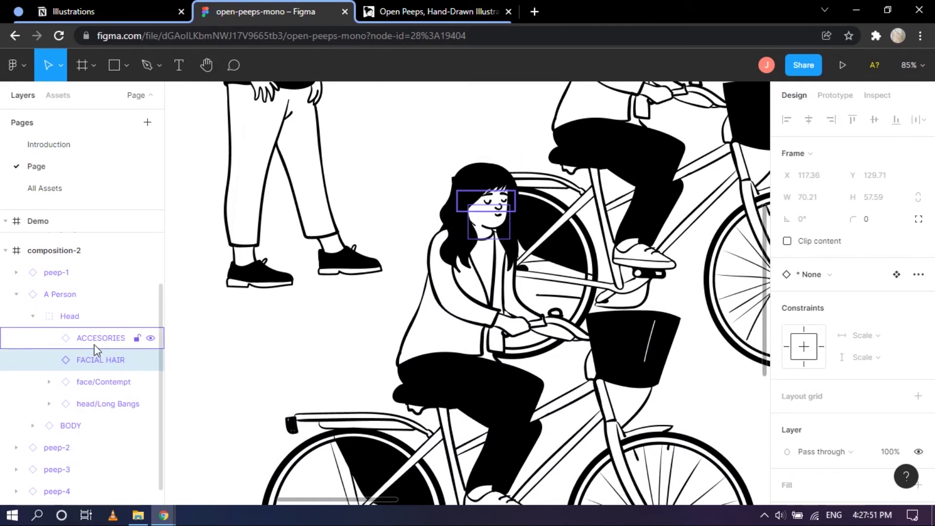
Try the Calm expression on A Person by swapping the face/Contempt instance
click(99, 384)
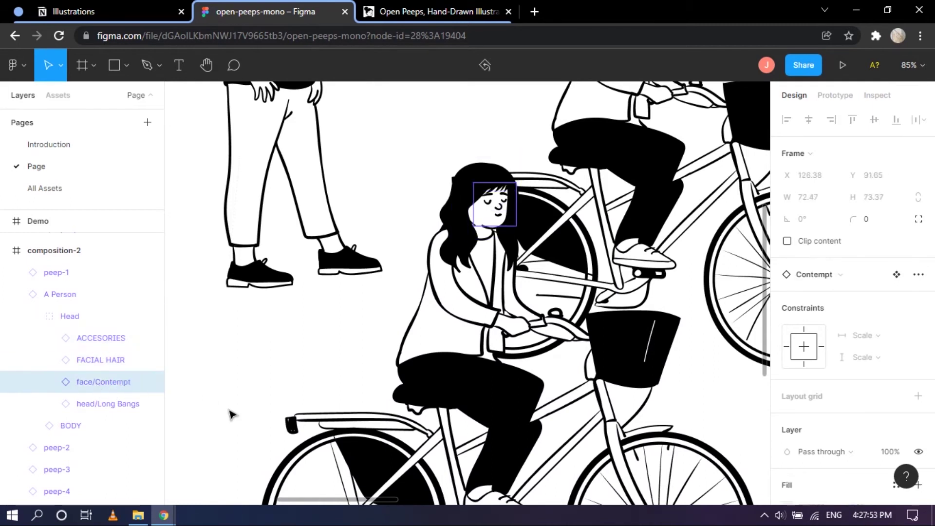
right_click(110, 380)
mouse_move(146, 376)
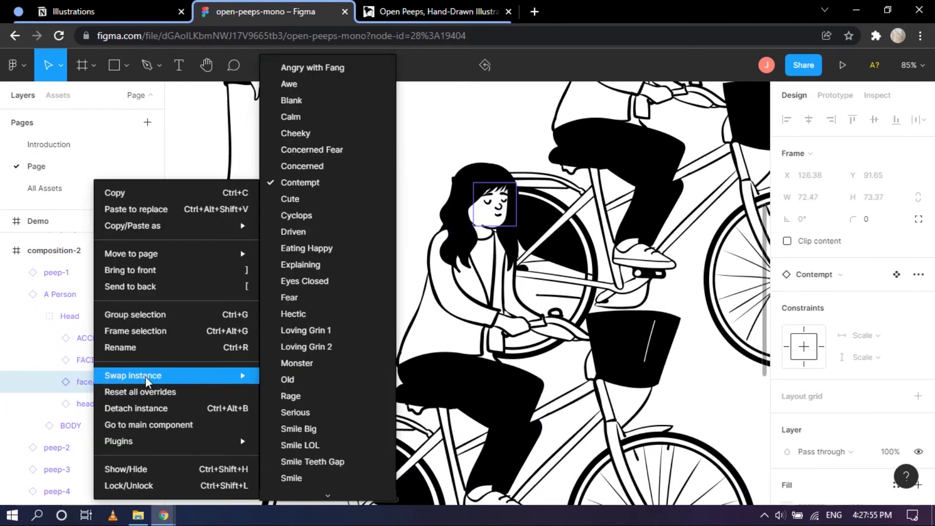
click(317, 121)
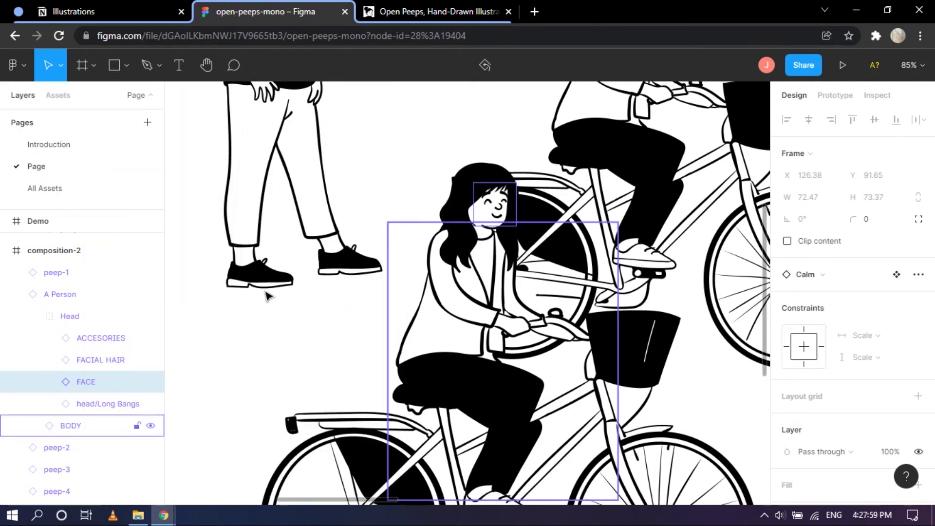
Swap A Person's FACE instance for the Driven expression
right_click(87, 383)
mouse_move(170, 375)
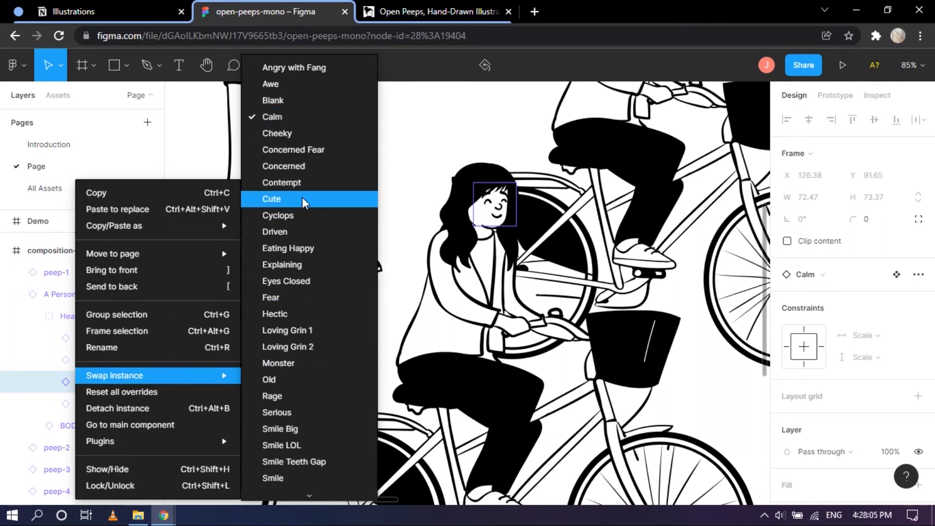
click(308, 233)
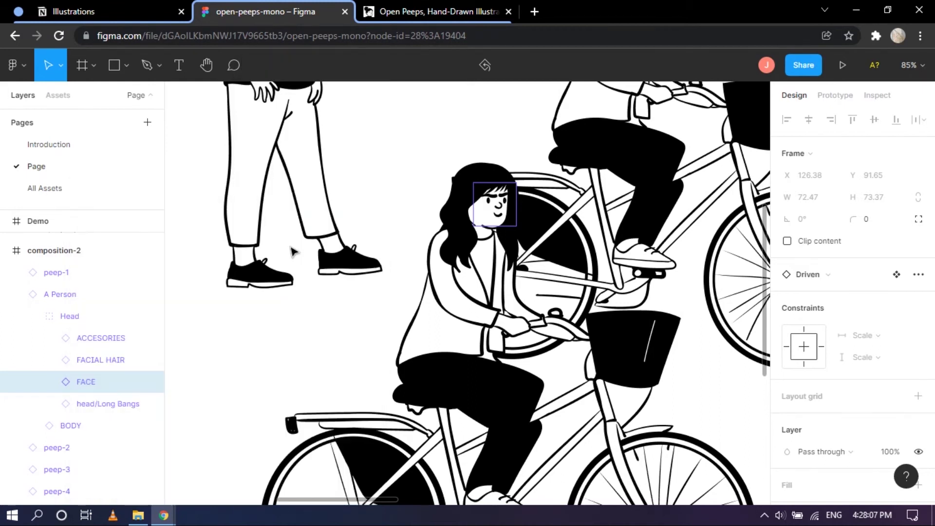
Try the Smile expression on A Person by swapping its FACE instance
right_click(88, 386)
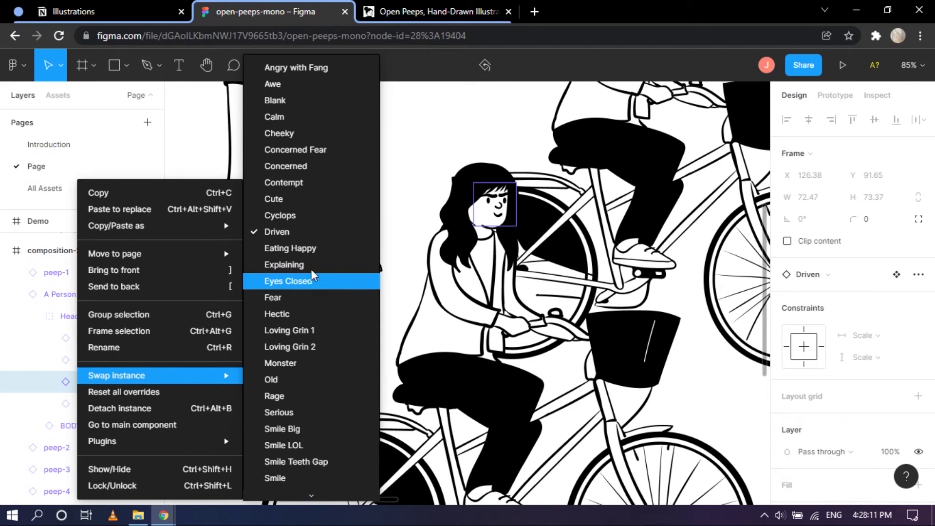
scroll(316, 253, down, 2)
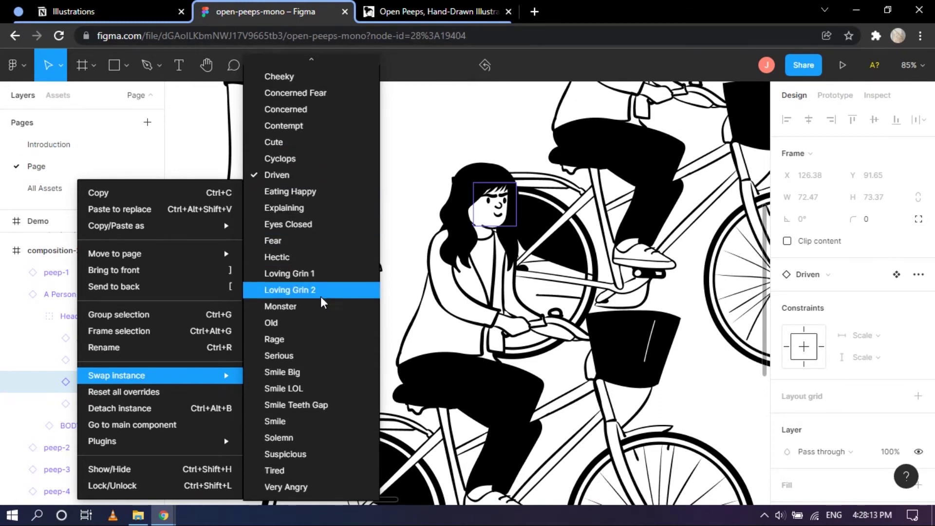
scroll(324, 302, up, 2)
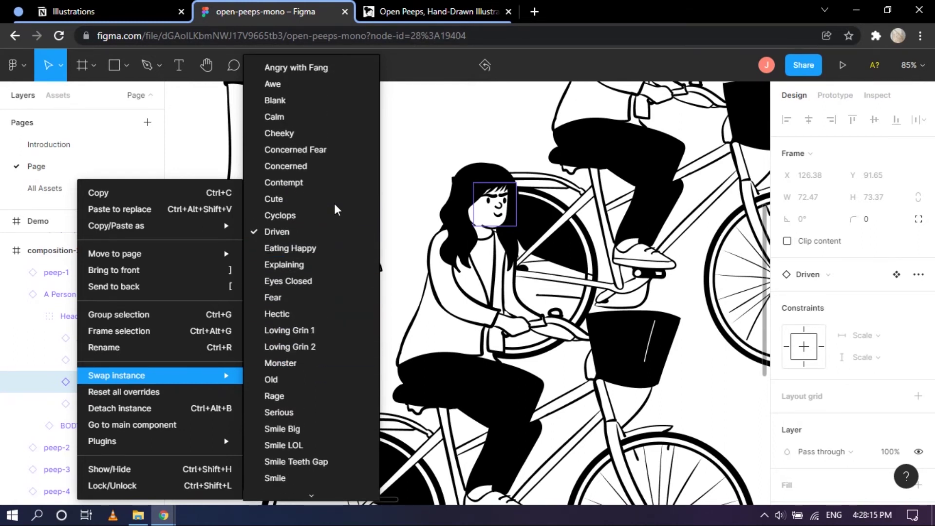
scroll(322, 292, down, 1)
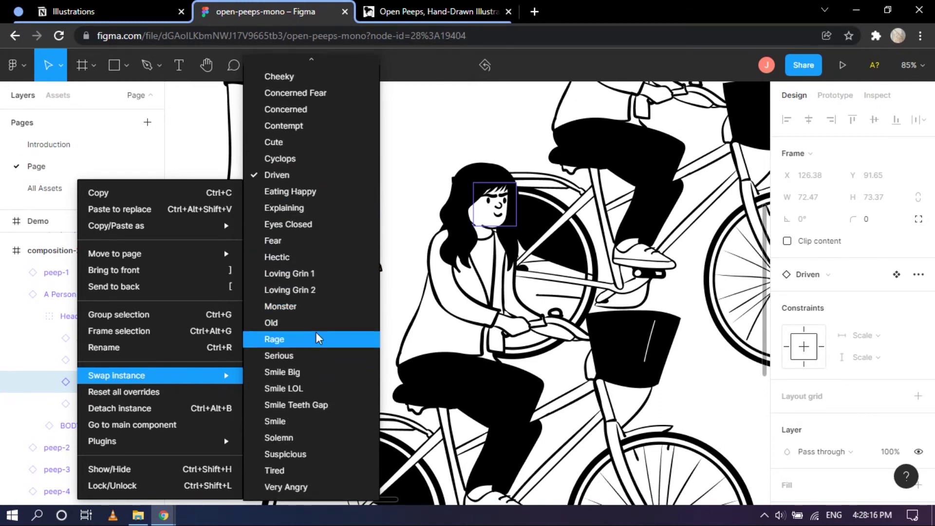
click(312, 421)
scroll(509, 255, down, 5)
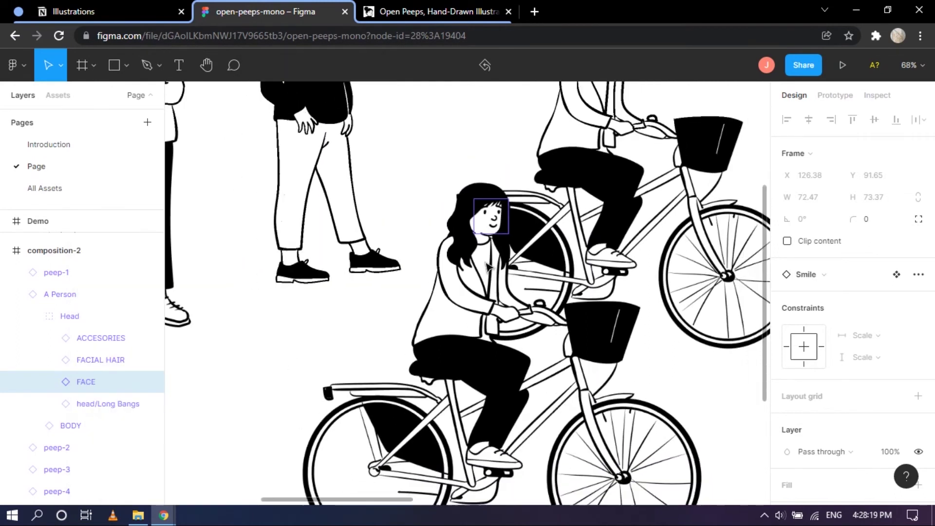
scroll(509, 256, up, 2)
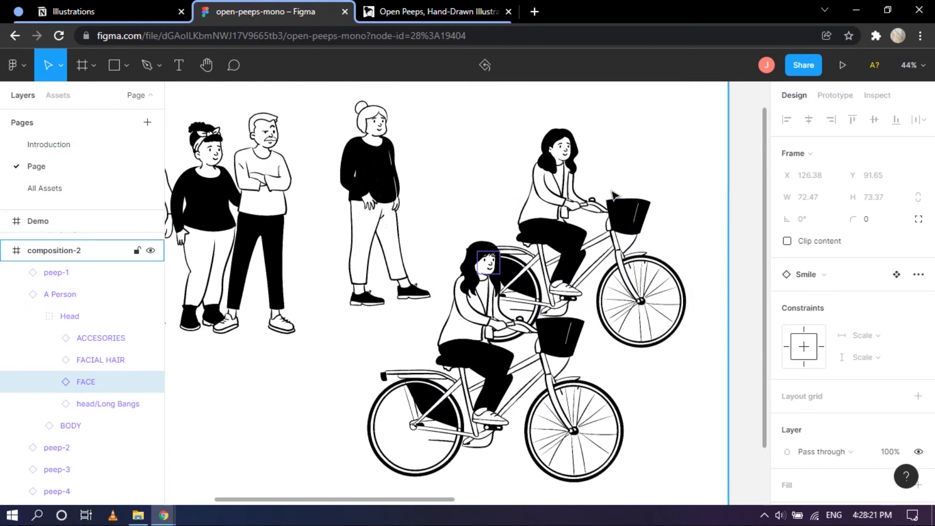
scroll(248, 351, up, 1)
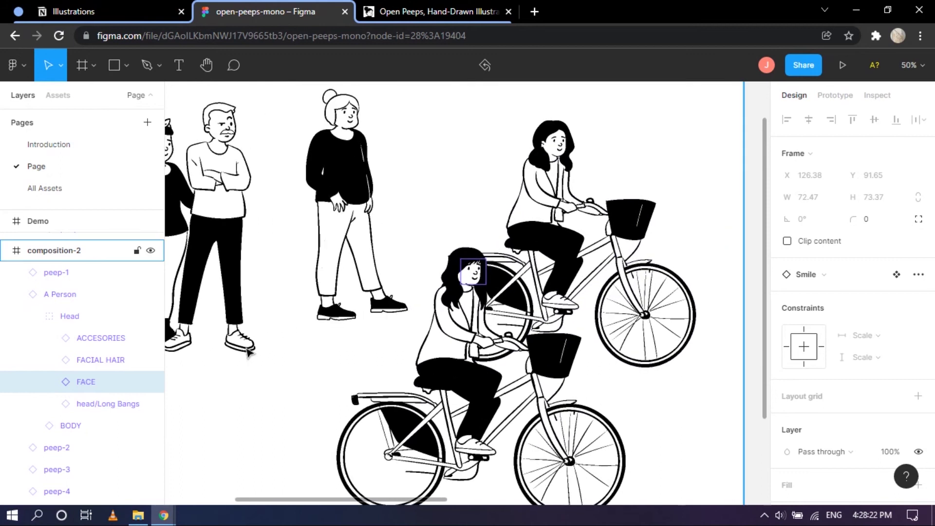
Try the Cheeky expression on A Person's FACE instance
right_click(91, 378)
mouse_move(205, 375)
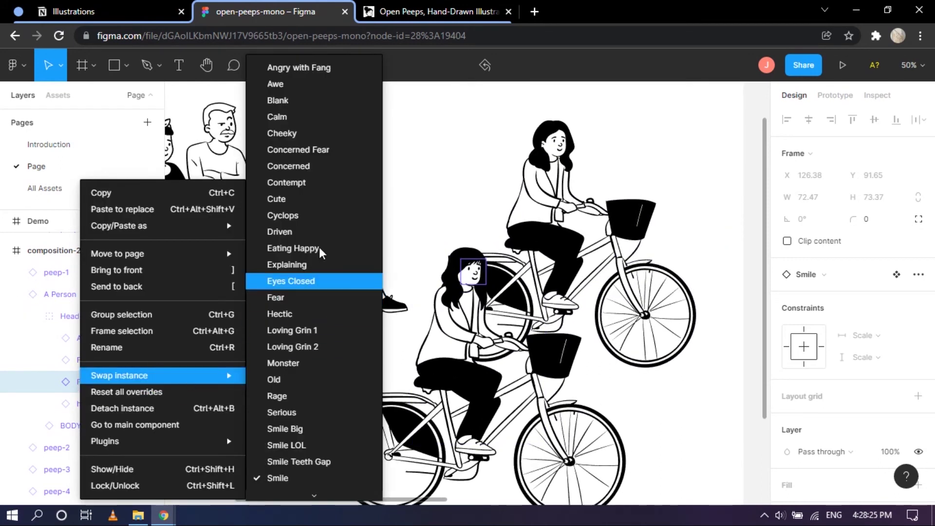
click(308, 134)
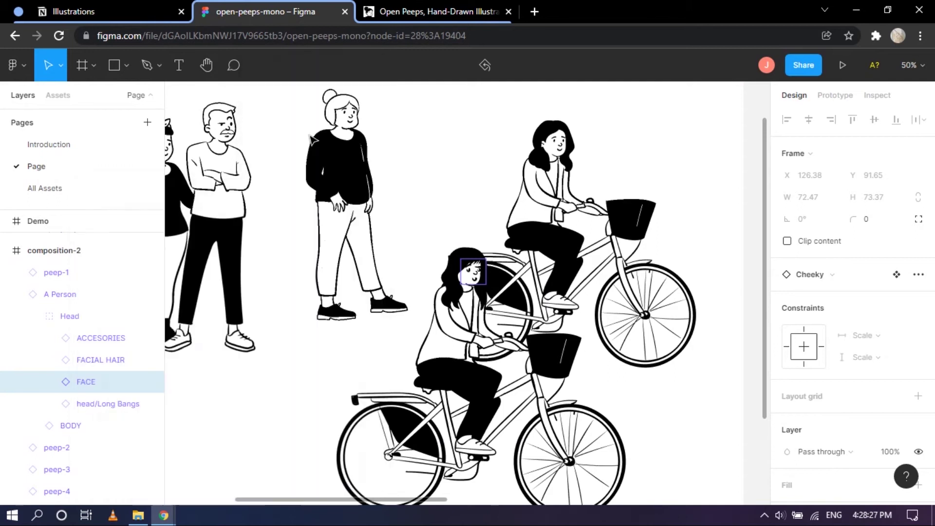
Swap A Person's FACE instance for the Calm expression and deselect it
right_click(86, 390)
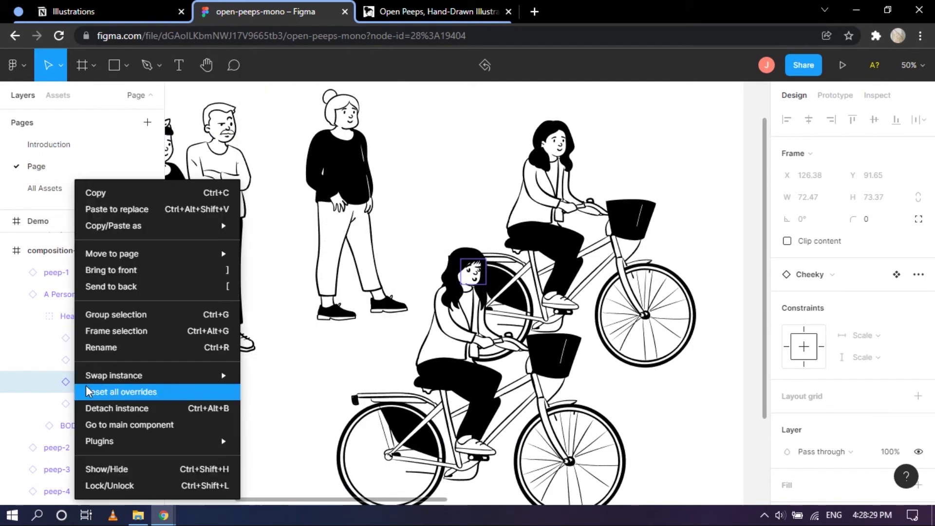
mouse_move(195, 376)
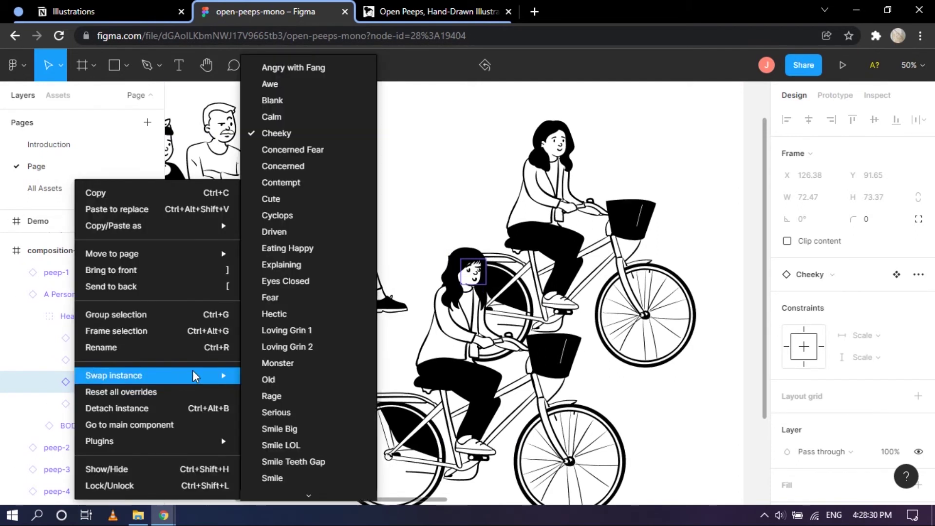
click(302, 122)
click(468, 161)
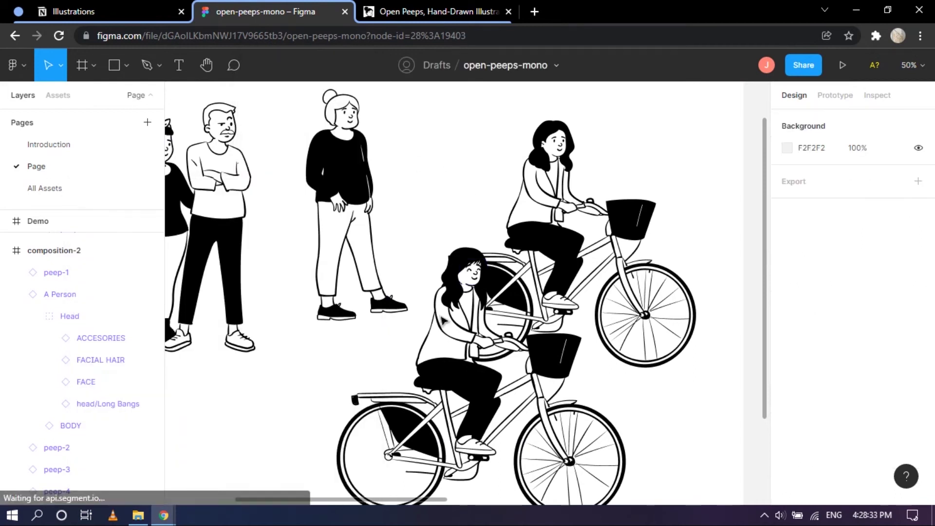
Collapse A Person's layers, the images group and the Demo frame to tidy the layer list
click(17, 294)
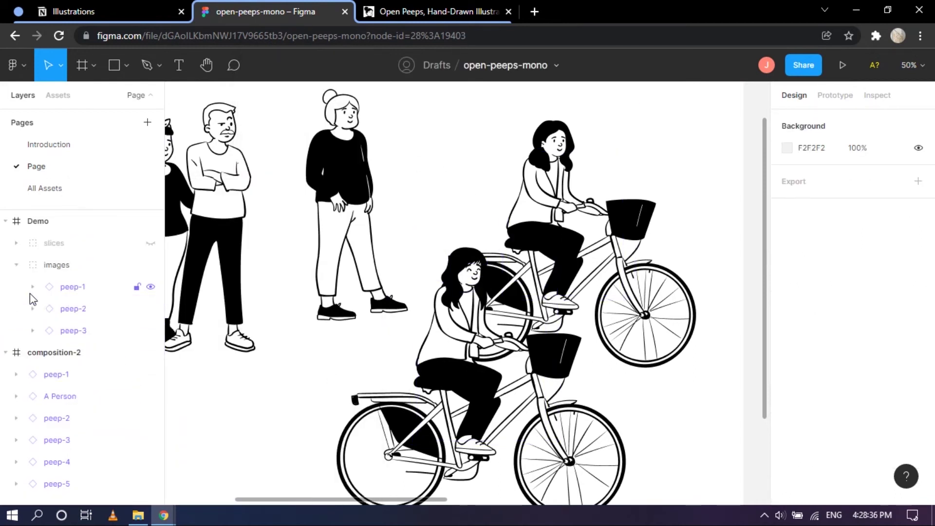
click(10, 265)
click(5, 221)
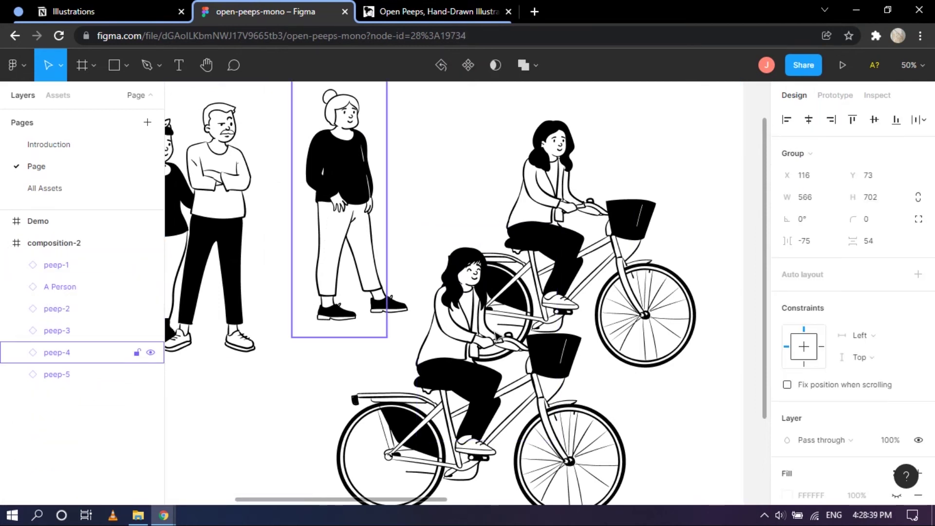
scroll(496, 335, down, 5)
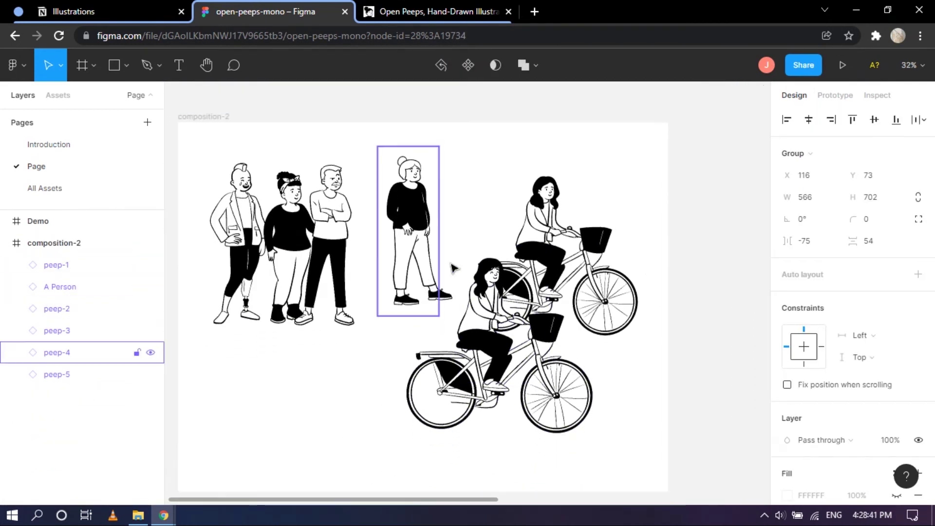
scroll(453, 267, down, 1)
Move peep-1 up beside peep-4 and shift peep-4 up to about X 923, Y 41
click(351, 254)
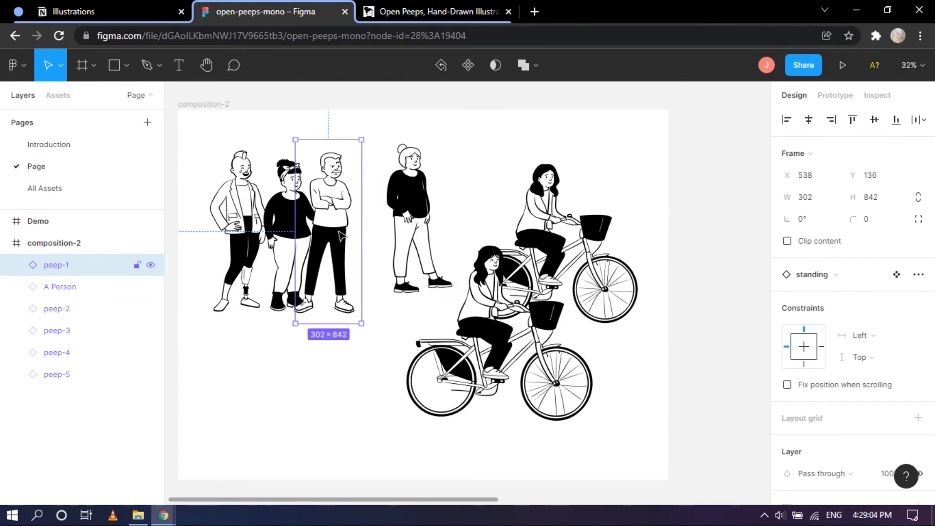
drag(344, 232, 416, 206)
click(427, 203)
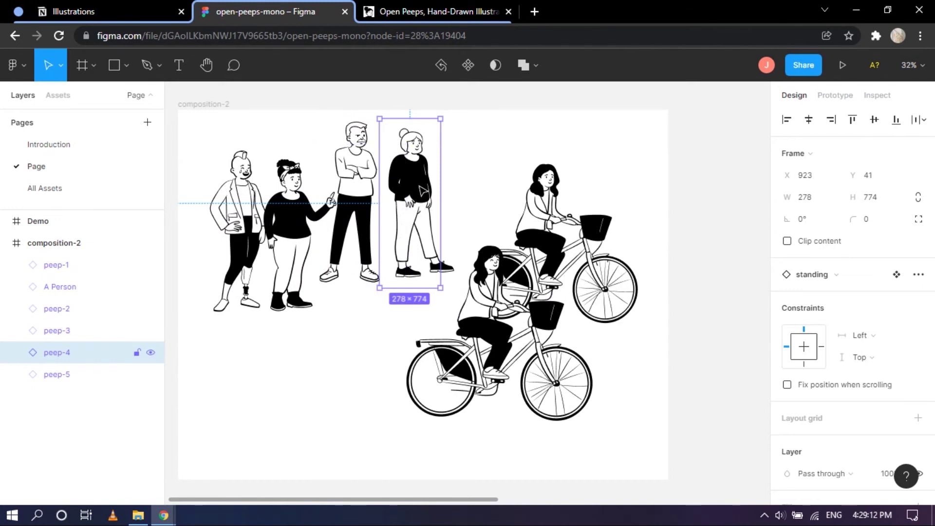
Flip peep-4 horizontally to face peep-1 and place it at about X 1266, Y 37
right_click(422, 190)
key(Escape)
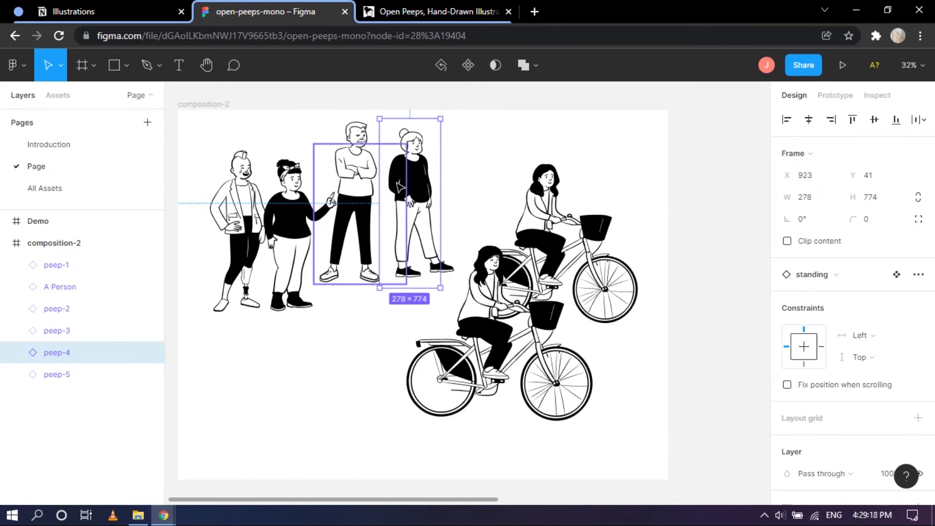
right_click(405, 187)
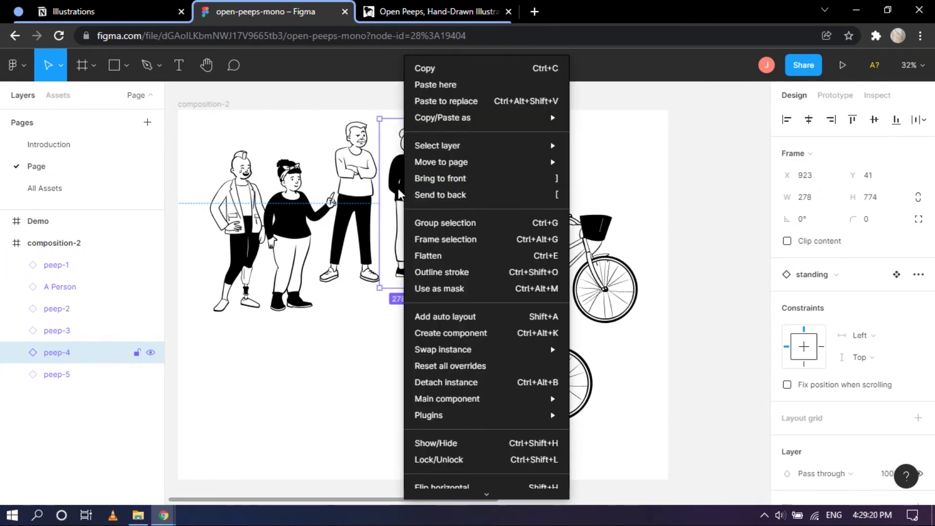
scroll(482, 385, down, 1)
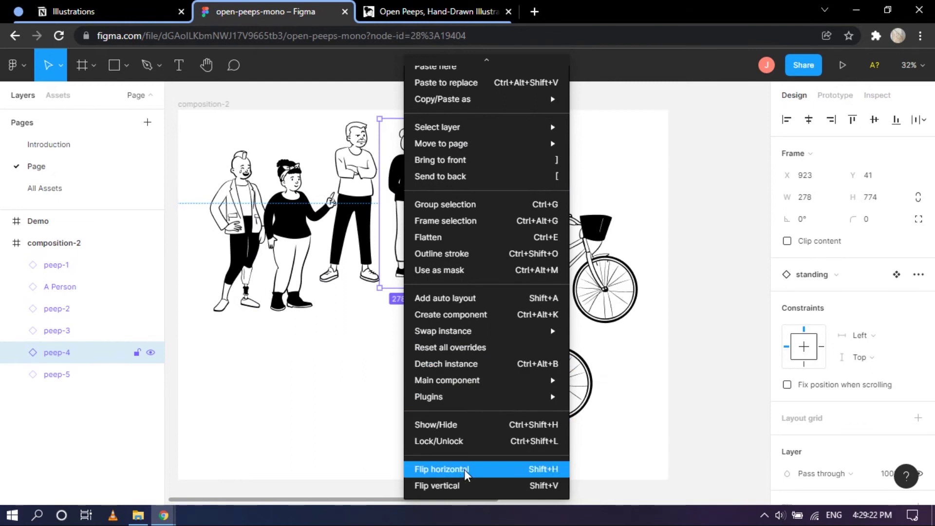
click(466, 470)
drag(417, 189, 432, 188)
Move peep-3 down to about X 472, Y 851 and put its layer first in the composition-2 frame
scroll(297, 331, down, 1)
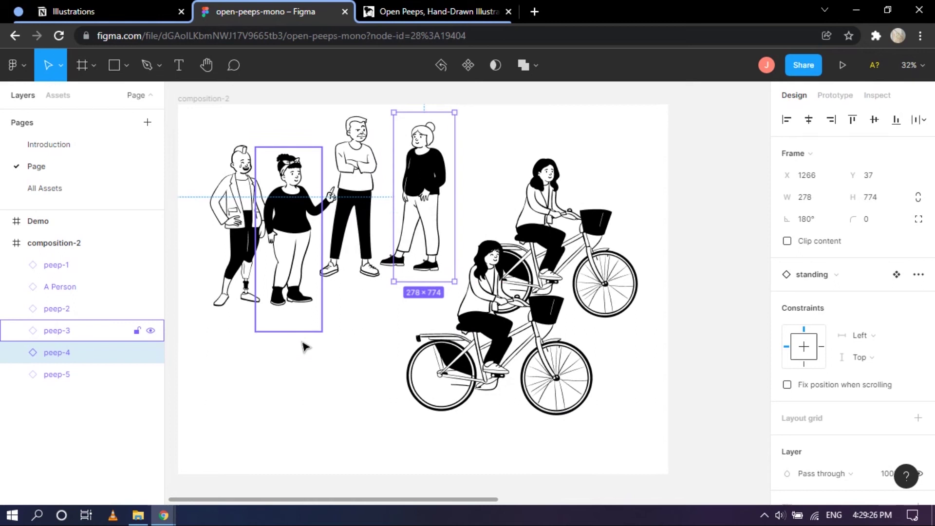
click(313, 341)
scroll(329, 335, down, 1)
drag(297, 228, 318, 319)
drag(67, 330, 72, 263)
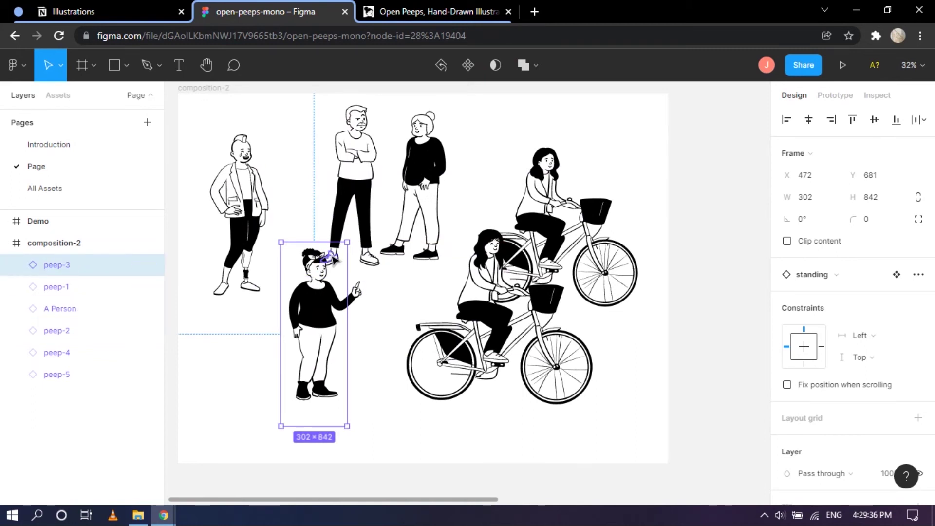
scroll(334, 260, up, 1)
drag(325, 329, 322, 351)
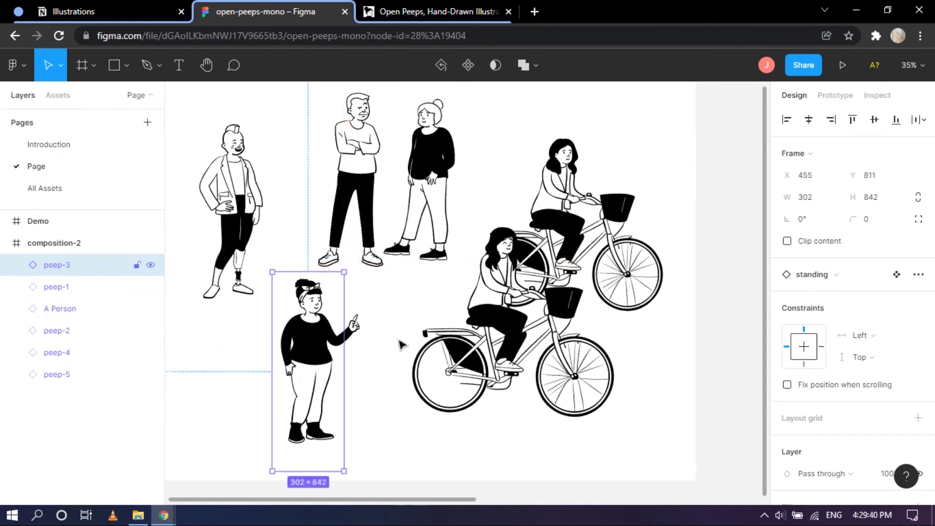
scroll(399, 344, down, 3)
drag(303, 271, 306, 278)
Move peep-5 down beside peep-3 to about X 83, Y 811, and flip peep-3 horizontally to face it at about X 748, Y 837
scroll(282, 220, up, 1)
drag(249, 141, 229, 291)
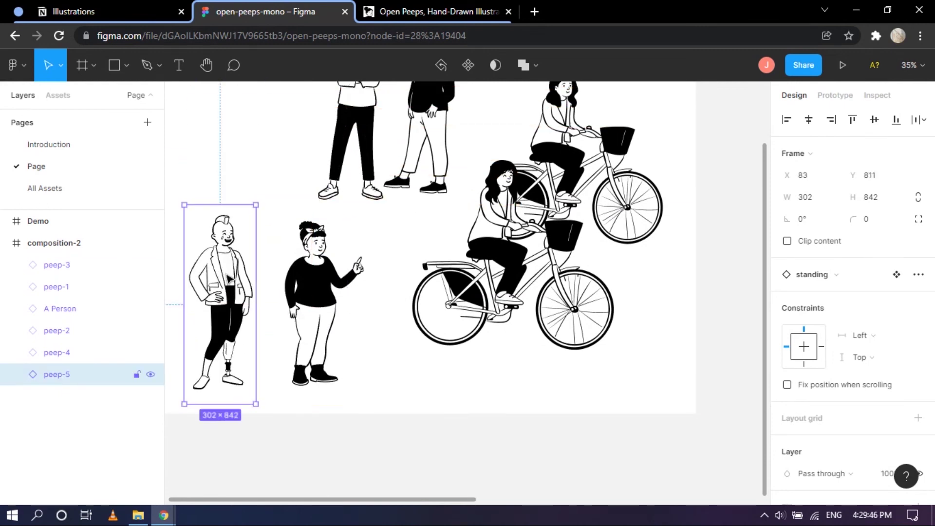
click(331, 268)
right_click(324, 274)
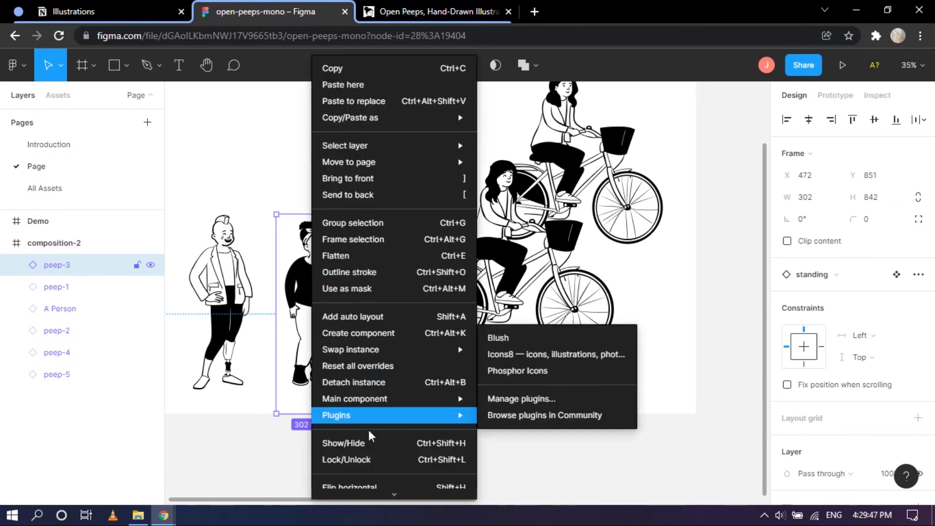
click(369, 483)
drag(322, 302, 316, 299)
click(411, 226)
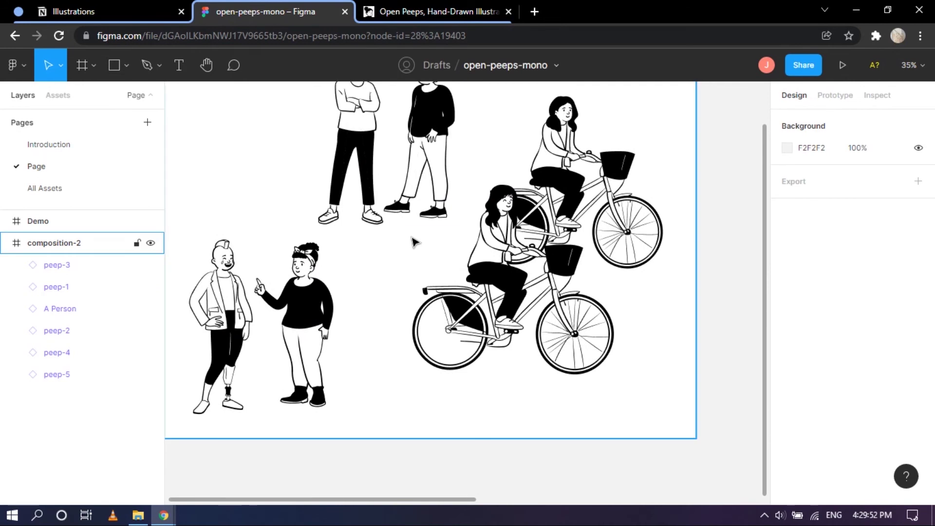
Shift peep-1 to the left in composition-2, and move peep-4 after it to about X 1122, Y 29
scroll(417, 244, down, 5)
scroll(419, 234, left, 3)
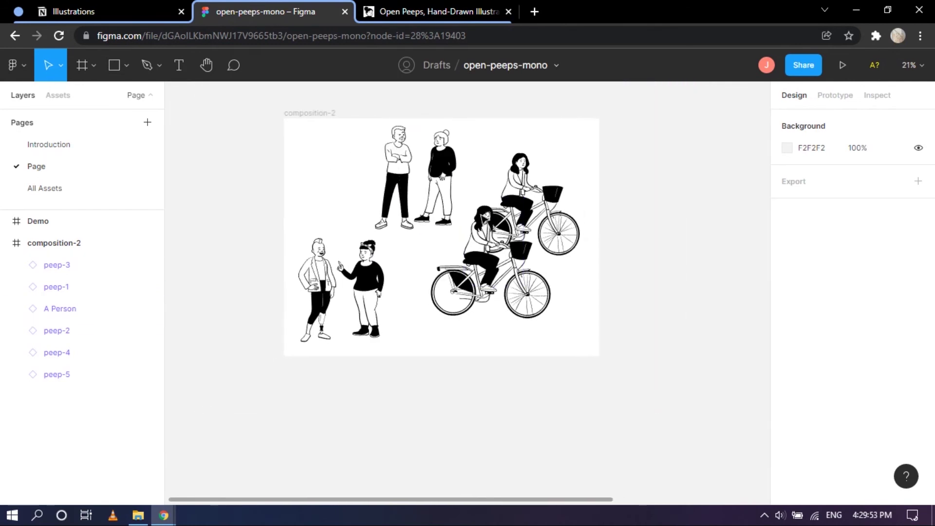
click(403, 181)
drag(403, 180, 369, 163)
drag(454, 166, 435, 165)
click(483, 144)
Move the peep-2 cyclist slightly up and right, and move the A Person cyclist to about X 1342, Y 477
click(546, 191)
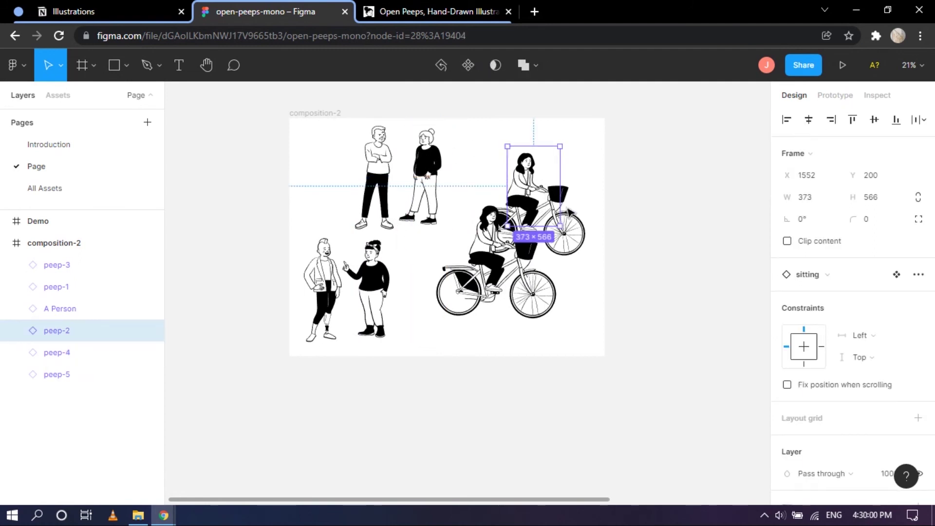
key(Escape)
double_click(560, 219)
drag(559, 213, 564, 199)
click(492, 258)
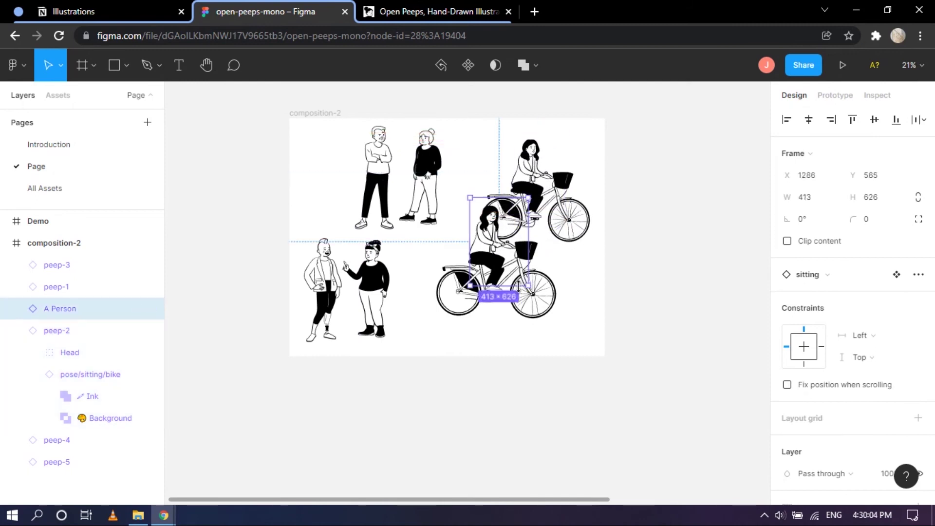
drag(494, 269, 501, 260)
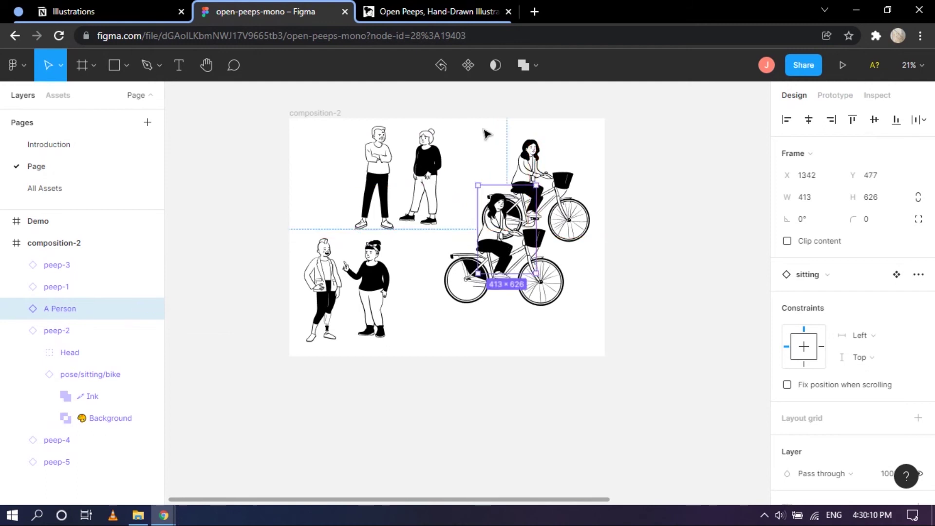
click(424, 253)
Select the peep-3 figure in composition-2 and collapse peep-2's layers
scroll(360, 157, up, 3)
scroll(359, 157, up, 2)
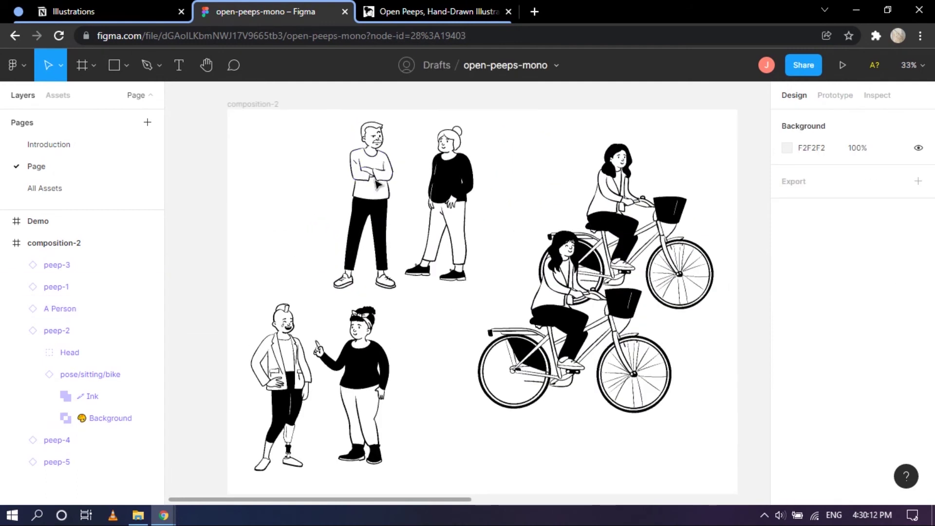
click(451, 207)
scroll(380, 341, down, 1)
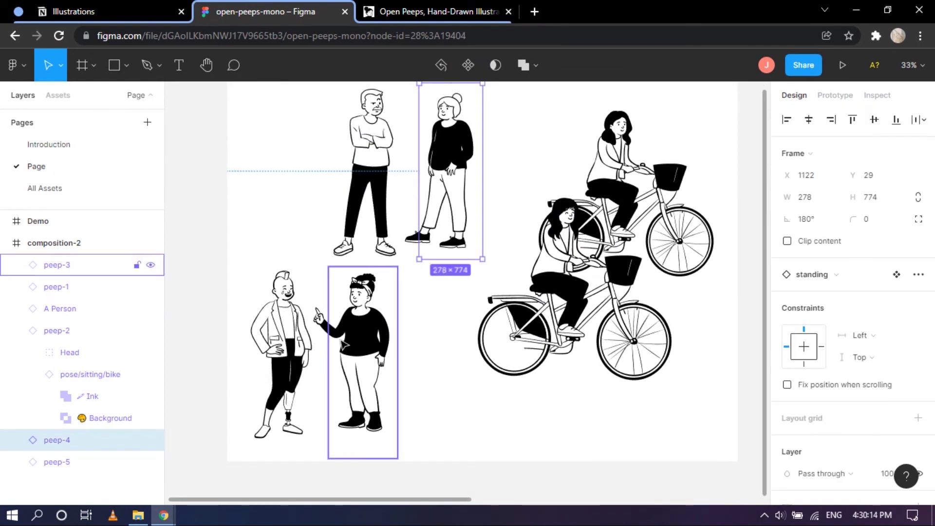
click(351, 371)
scroll(310, 325, down, 4)
scroll(348, 195, up, 1)
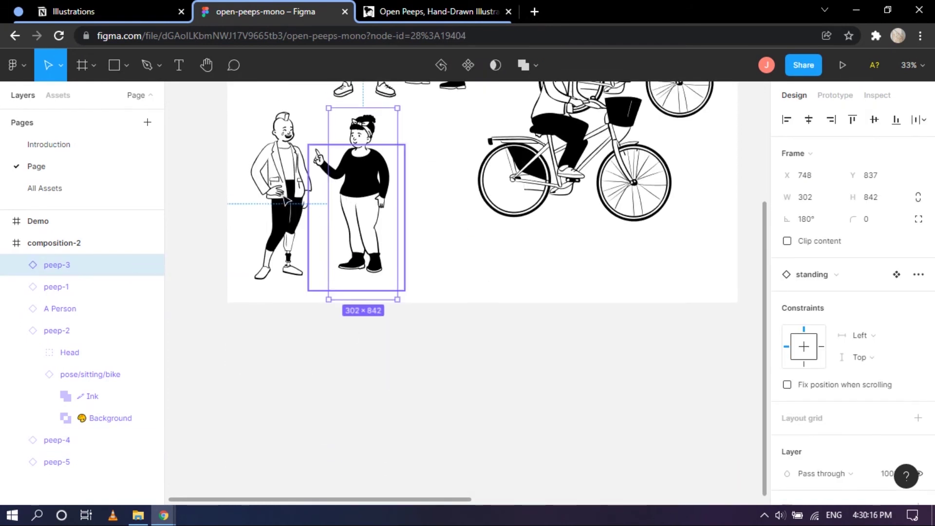
scroll(383, 218, up, 1)
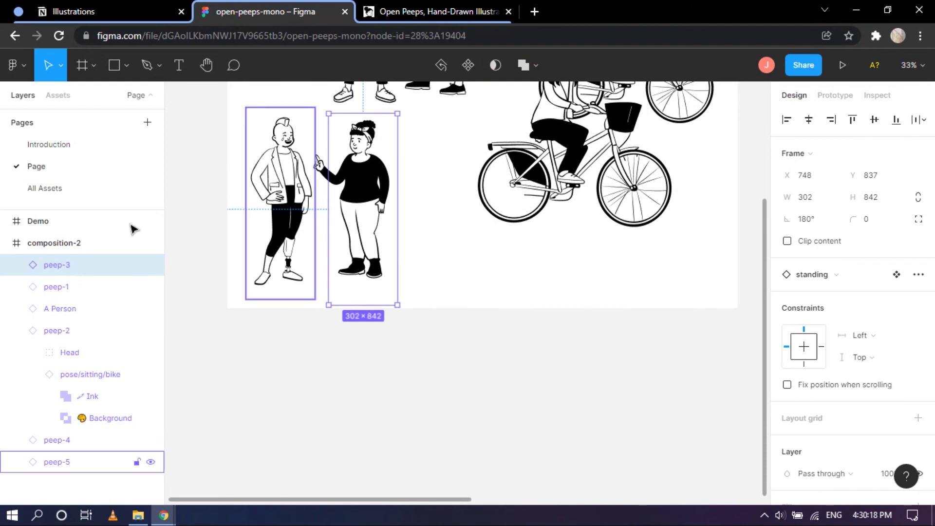
click(18, 331)
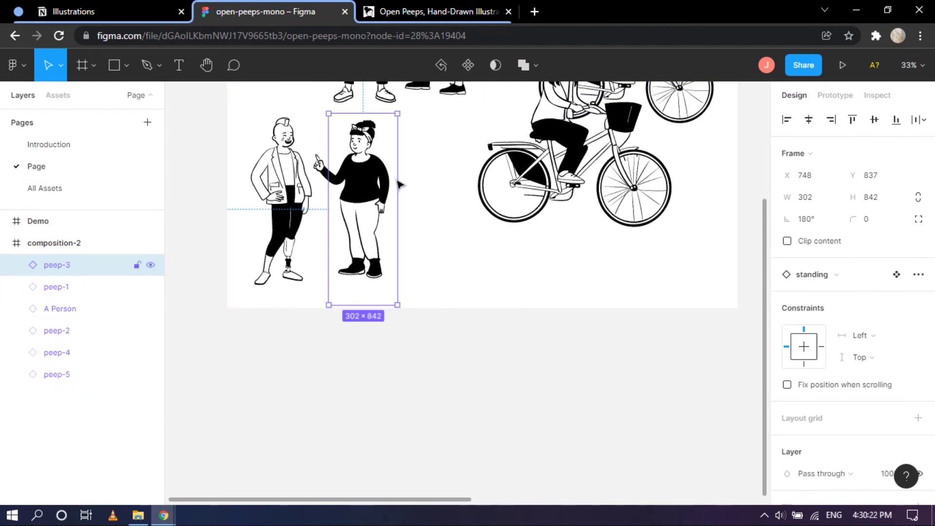
Swap peep-3's standing body pose for robot_dance-1 and move the figure to about X 782, Y 803
click(16, 265)
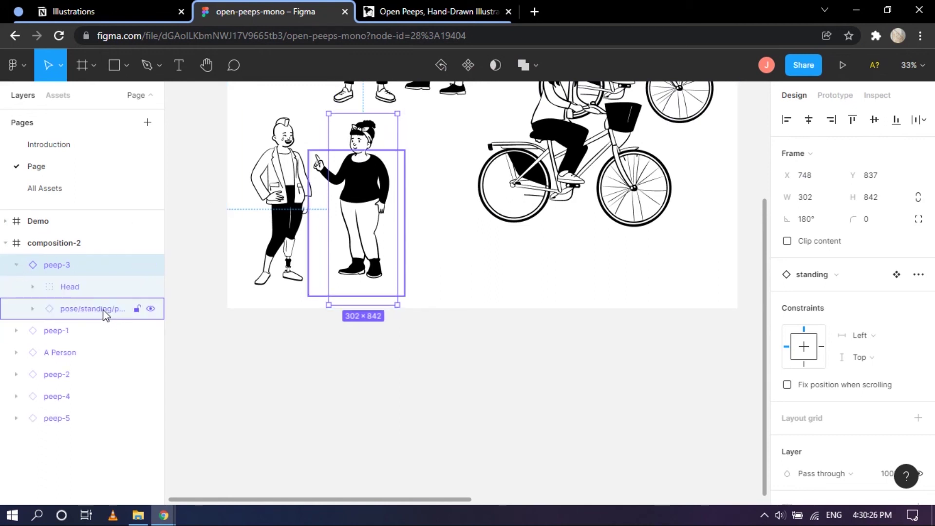
click(104, 312)
right_click(84, 314)
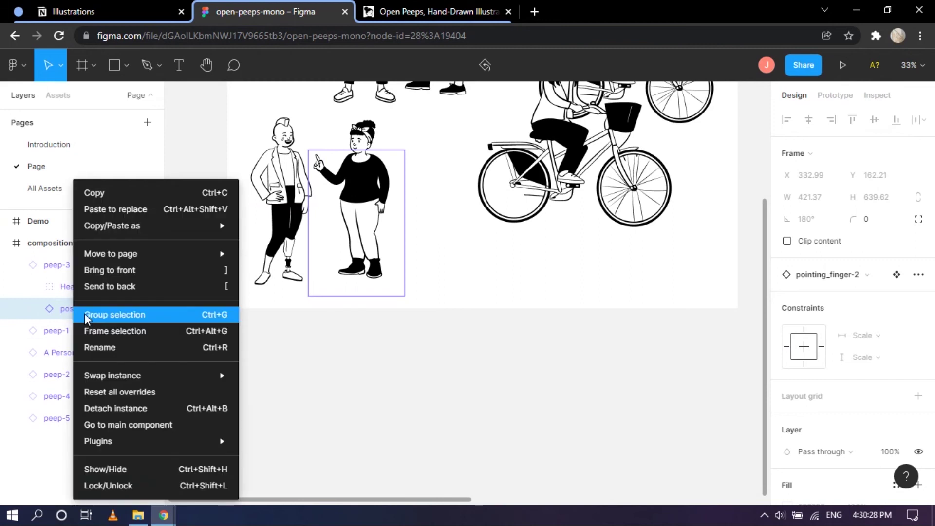
mouse_move(114, 376)
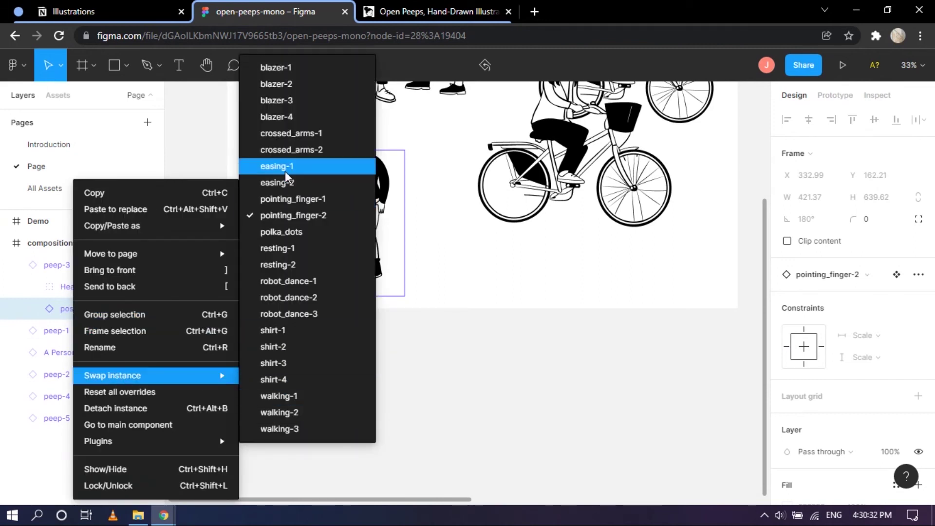
click(323, 287)
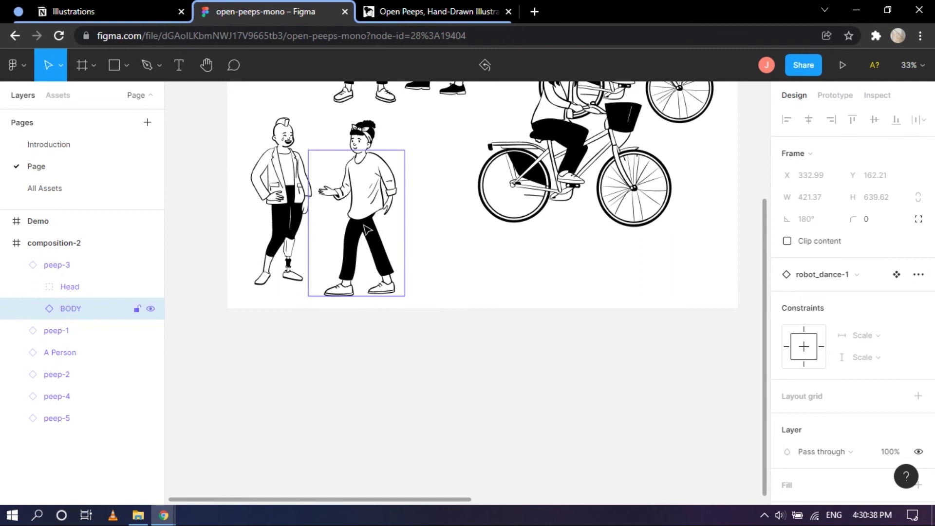
key(ctrl+z)
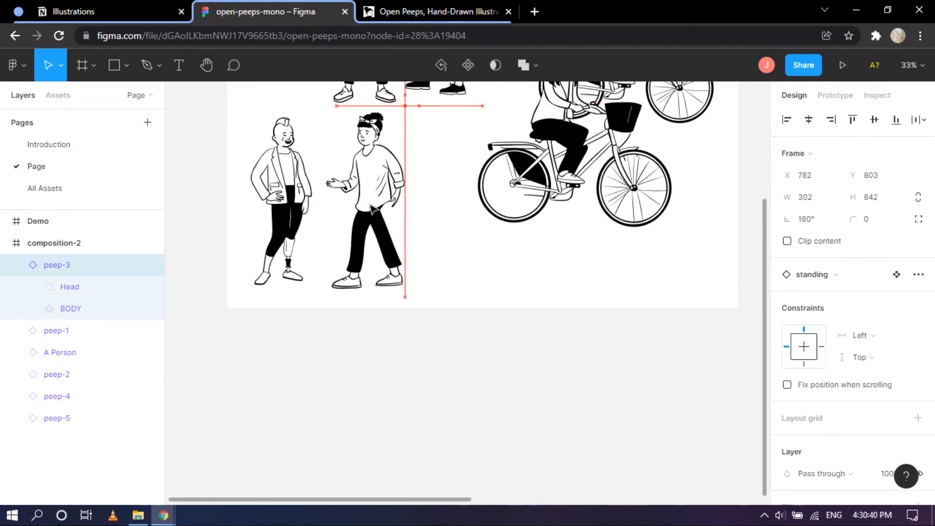
Swap peep-5's standing body pose for robot_dance-3 and shift peep-3 slightly away from it so their hands no longer touch
click(285, 205)
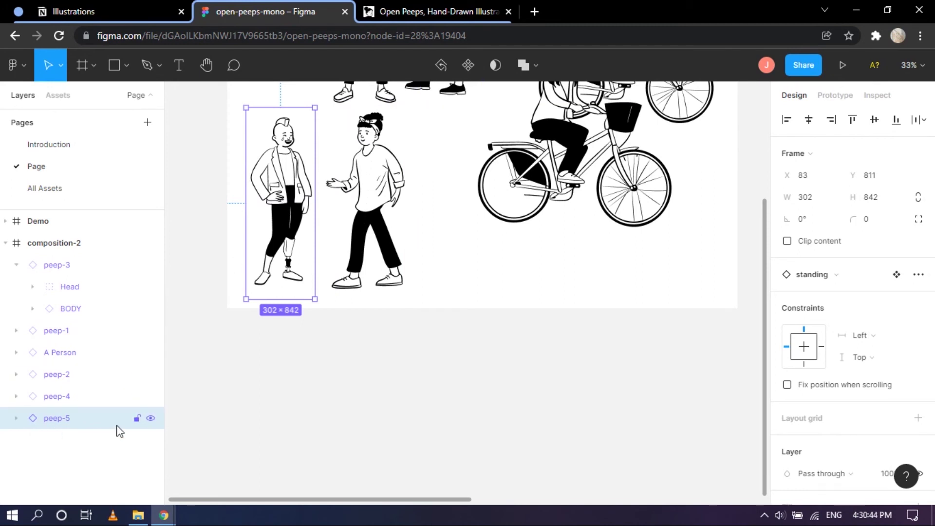
click(17, 419)
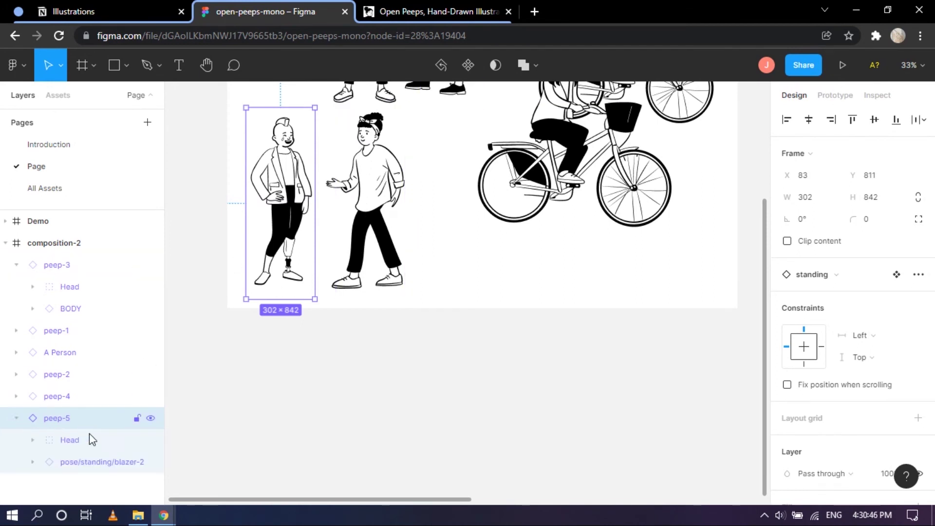
click(90, 461)
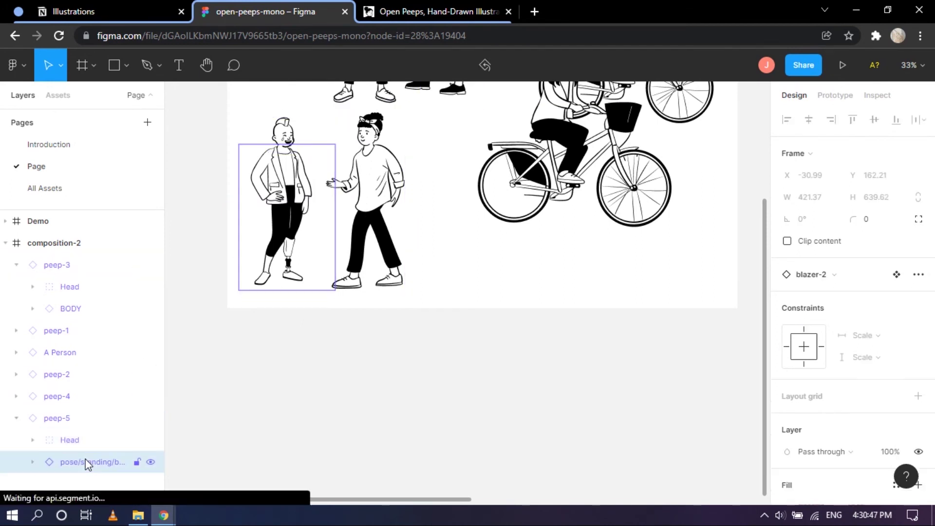
right_click(281, 211)
mouse_move(319, 376)
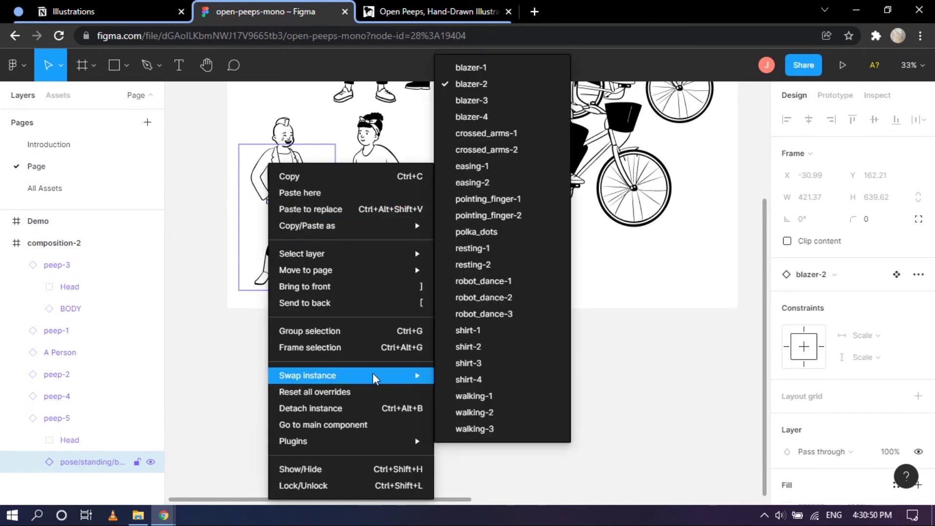
click(510, 315)
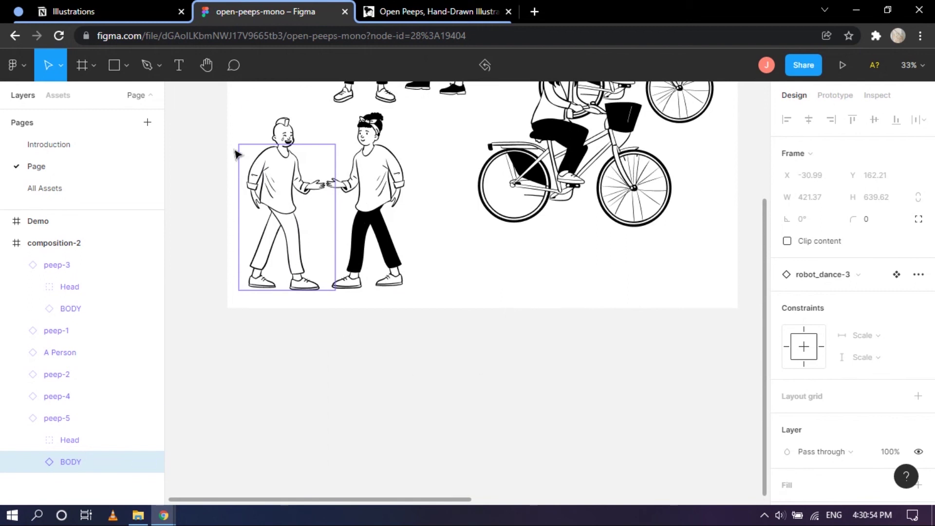
click(377, 187)
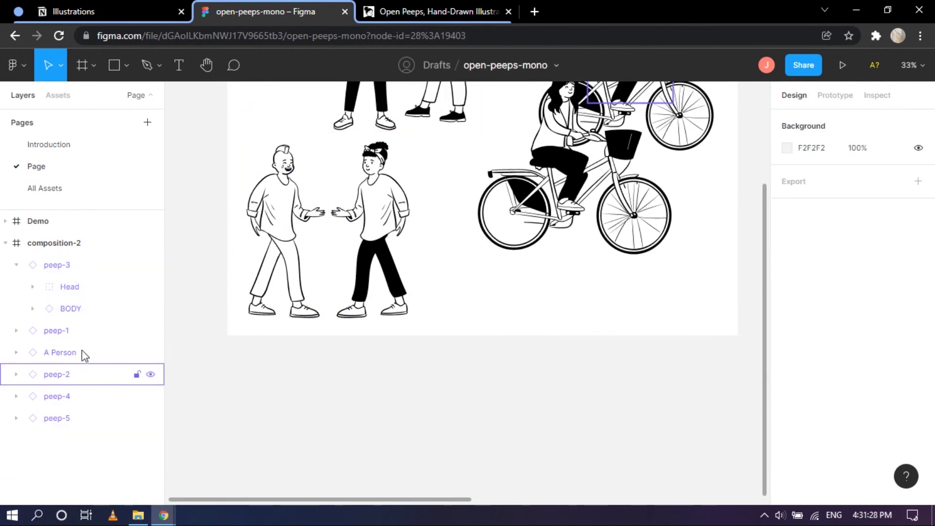
Swap the crossed-arms body of peep-1 in composition-2 for the easing-1 pose
scroll(463, 310, up, 5)
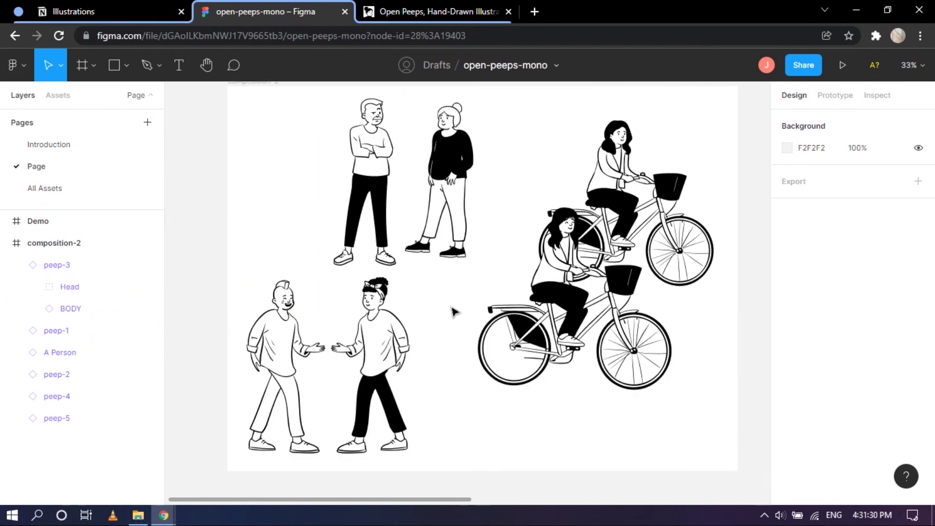
scroll(453, 312, up, 1)
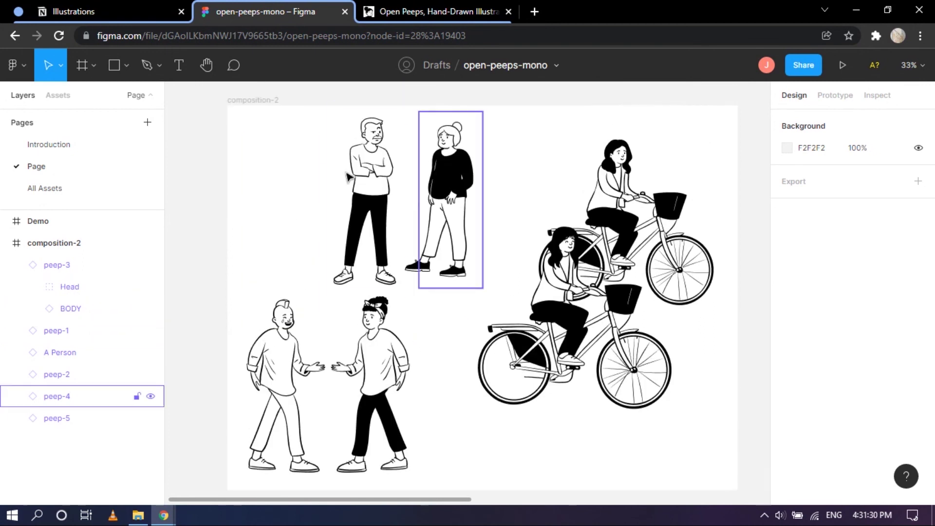
click(381, 174)
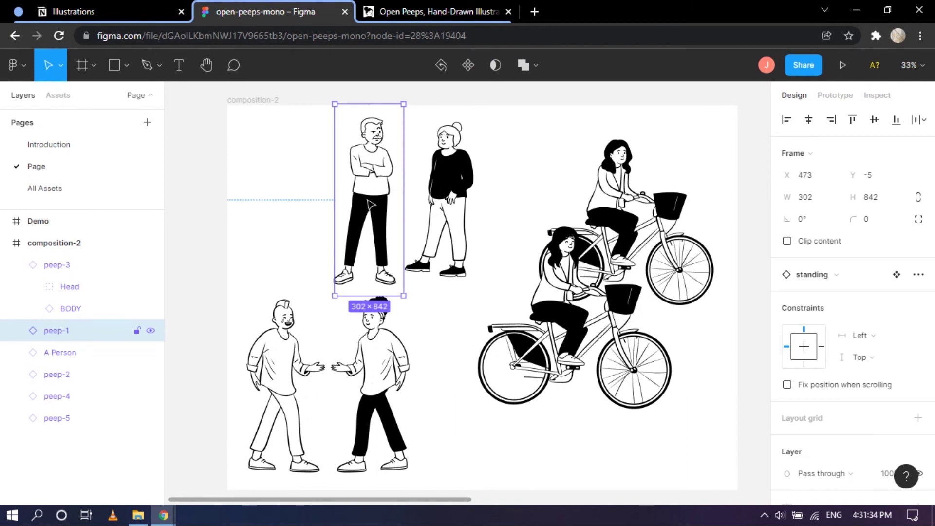
click(22, 331)
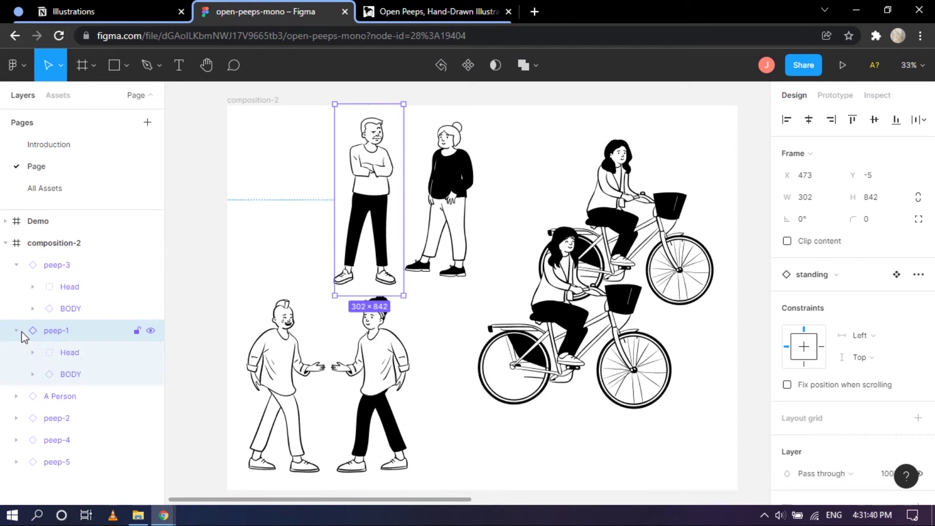
click(76, 375)
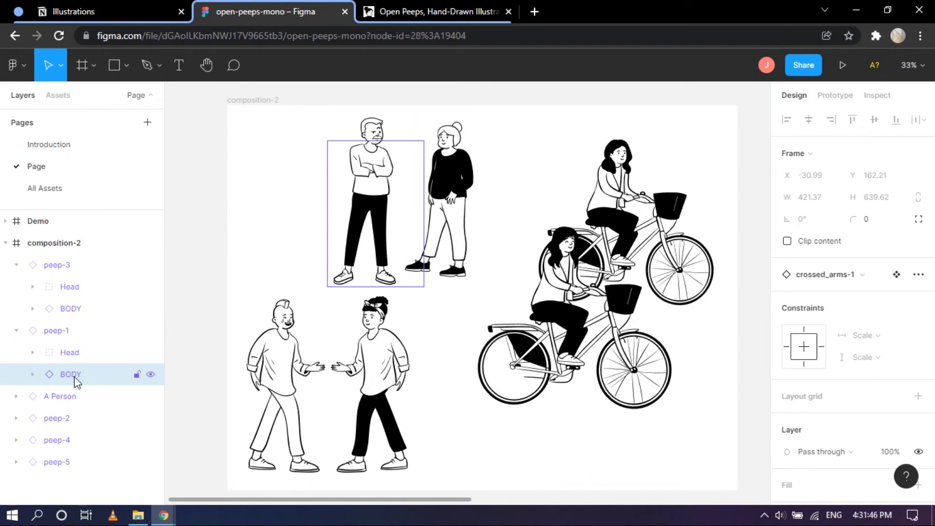
right_click(75, 379)
mouse_move(89, 397)
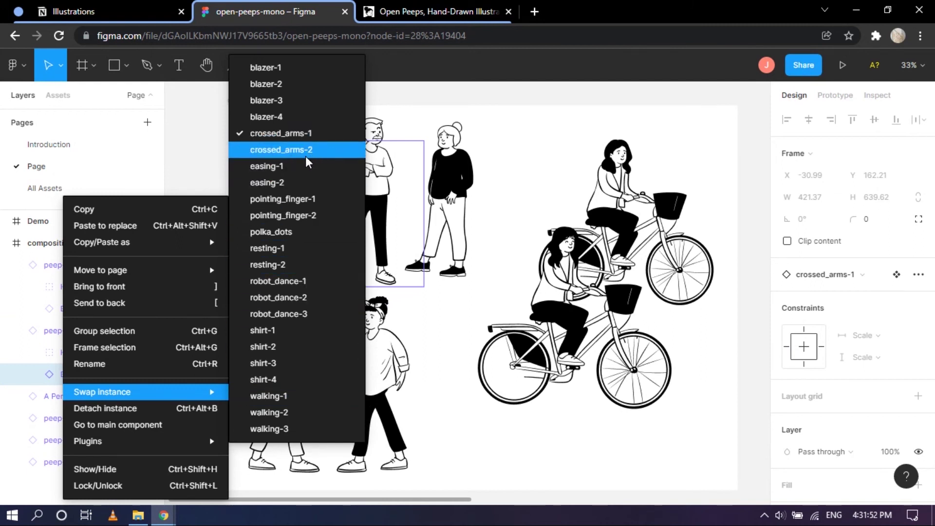
click(303, 167)
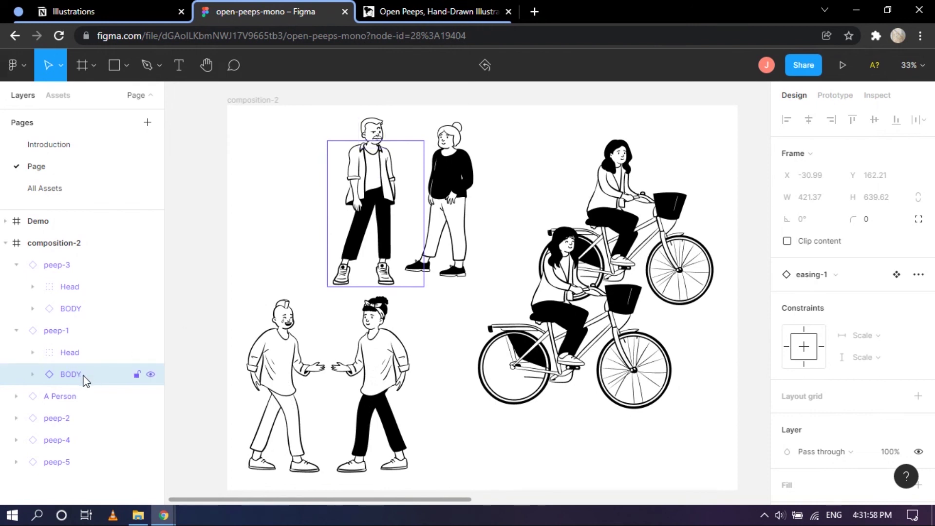
click(33, 354)
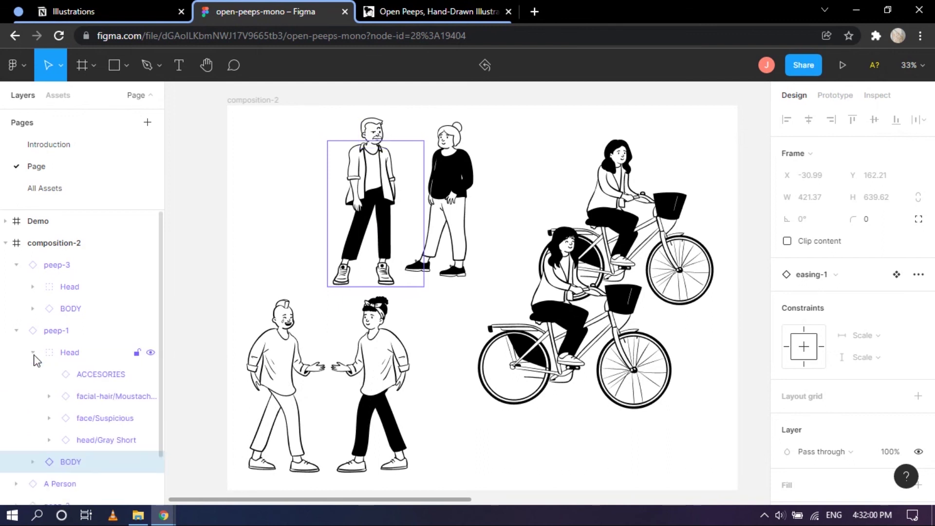
scroll(68, 382, down, 1)
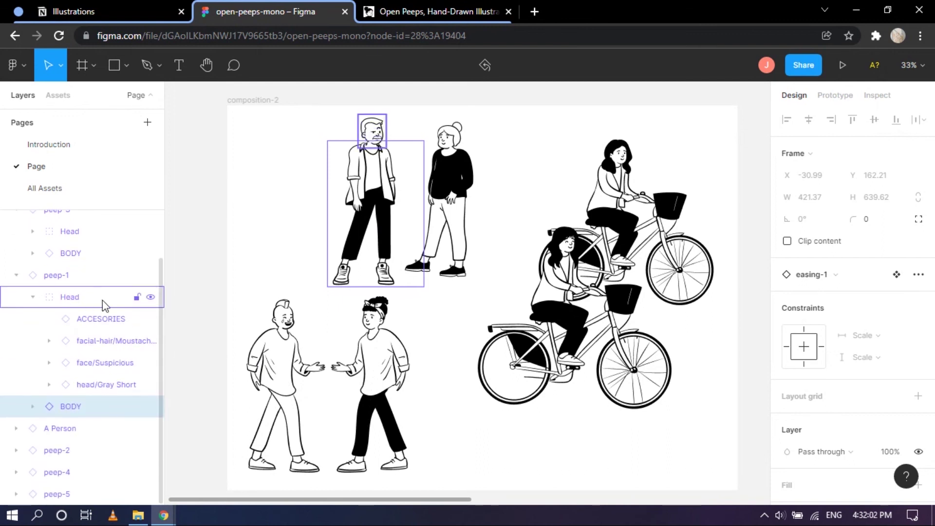
click(37, 299)
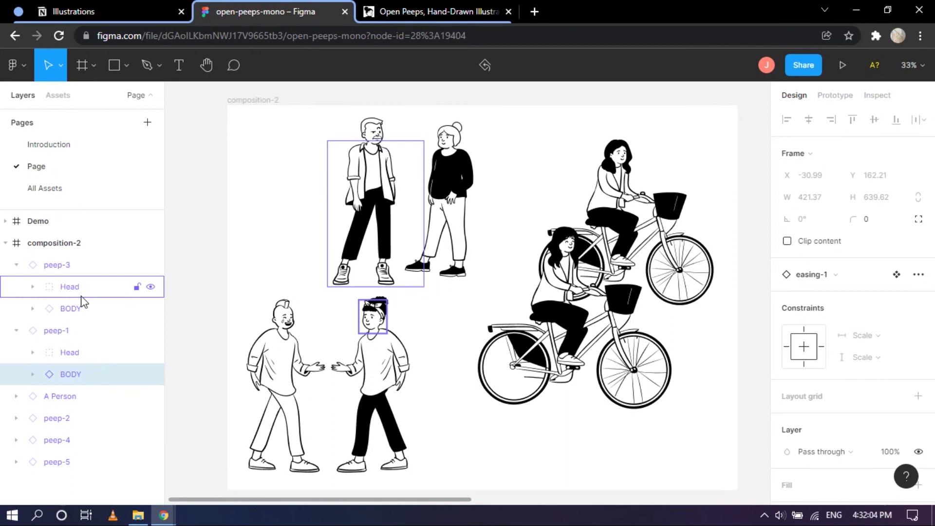
click(68, 292)
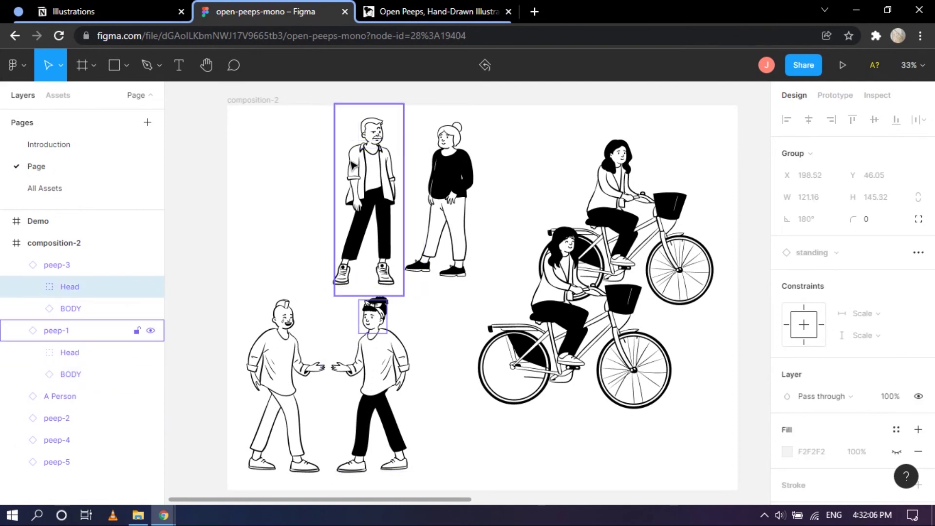
Swap the Suspicious face in peep-1's head group for the Explaining expression
click(62, 330)
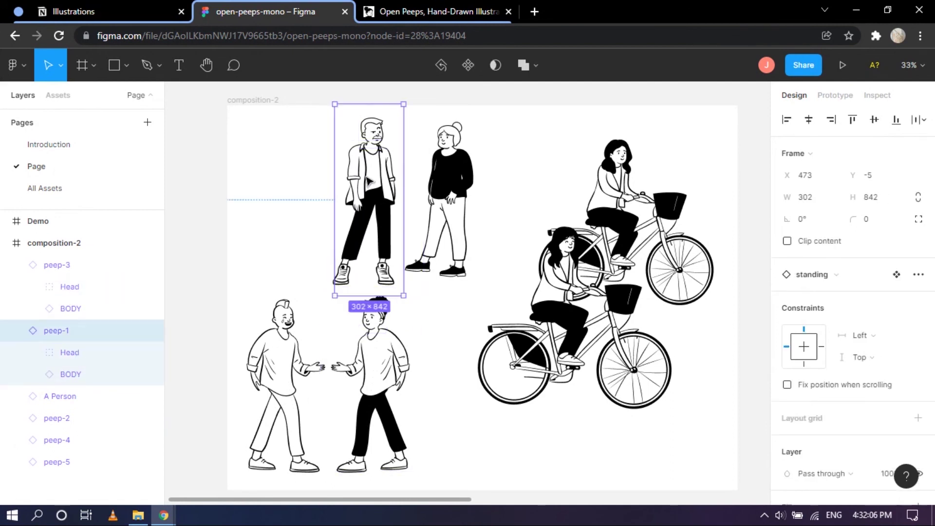
click(33, 352)
scroll(94, 363, down, 1)
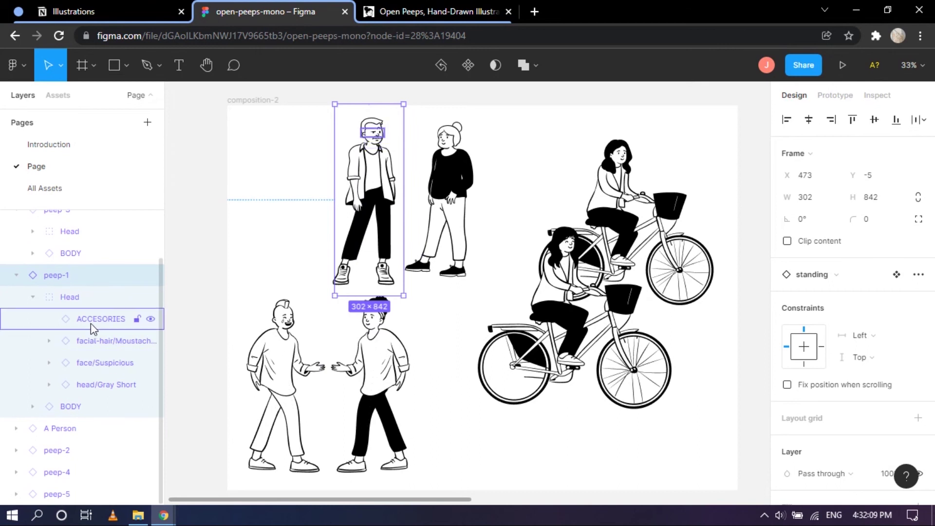
click(108, 347)
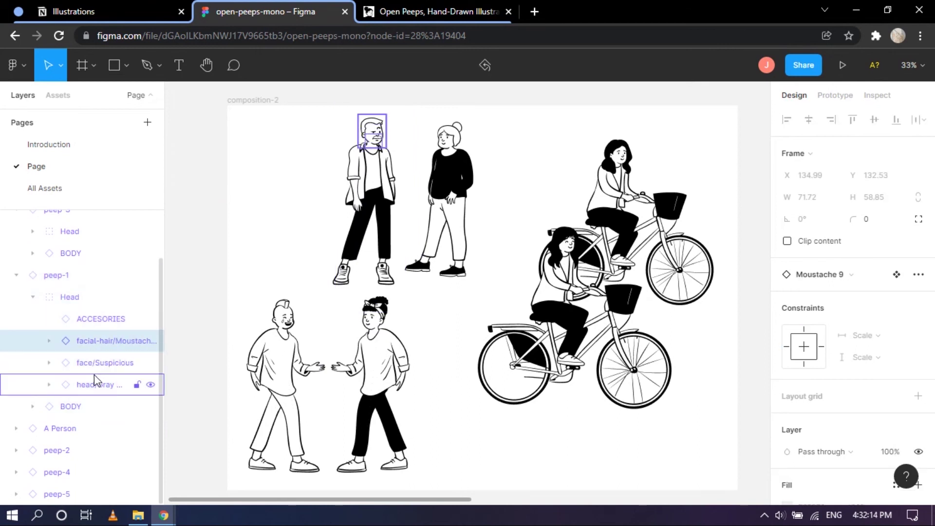
click(95, 367)
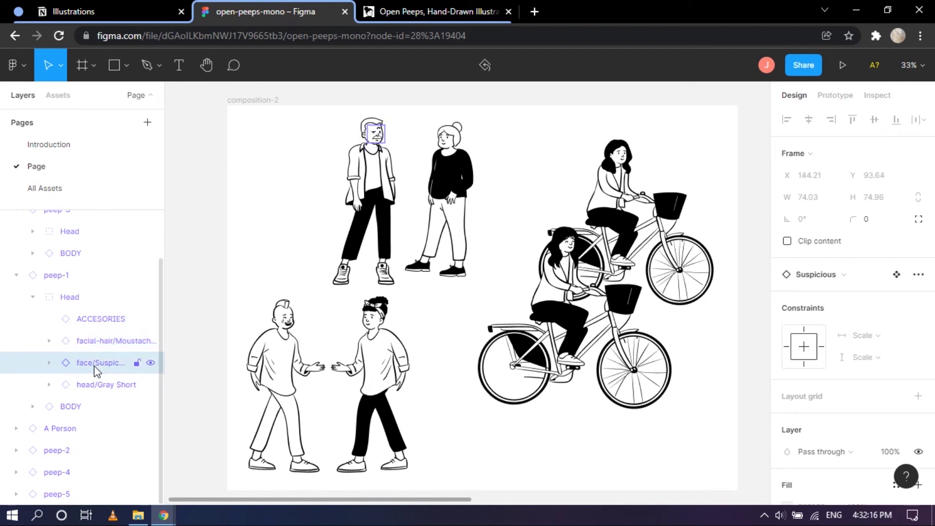
right_click(95, 361)
mouse_move(129, 380)
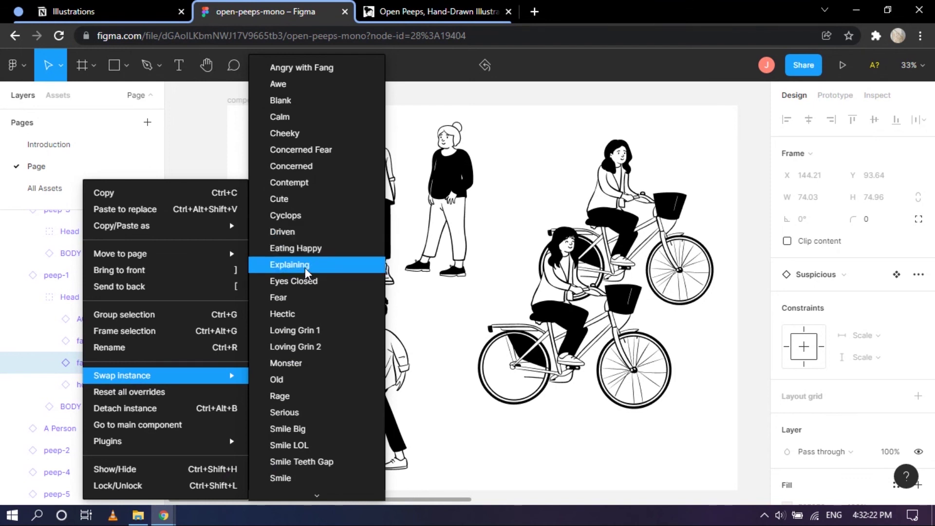
click(307, 267)
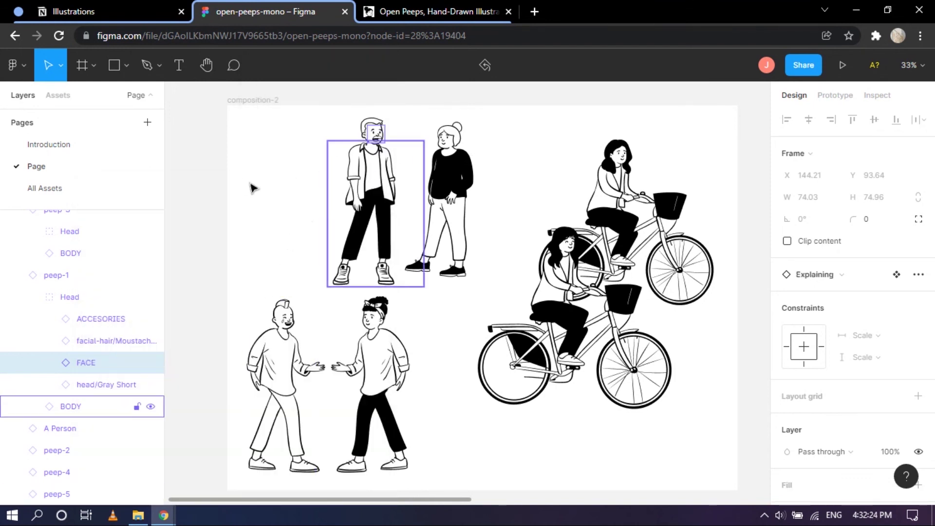
Swap peep-1's Gray Short head for the Medium 1 hairstyle
click(97, 389)
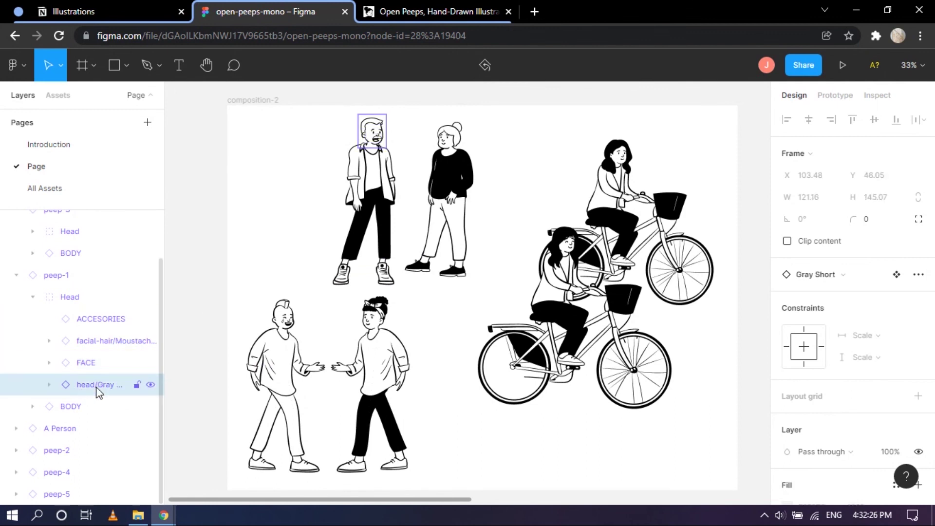
right_click(95, 386)
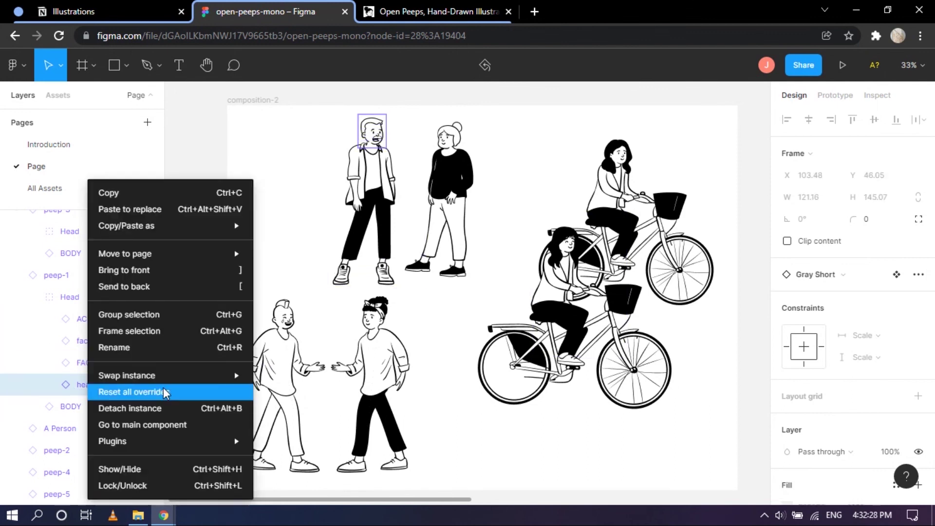
mouse_move(187, 376)
scroll(320, 356, down, 4)
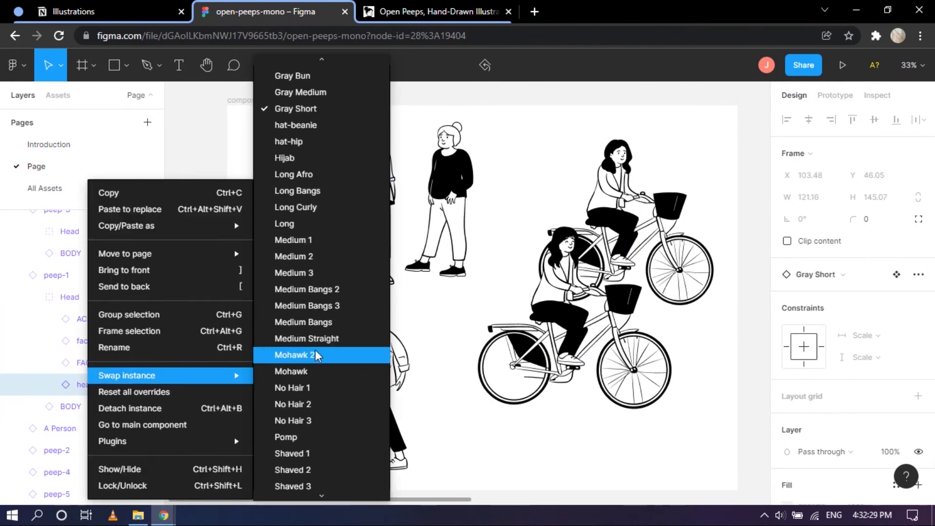
click(319, 240)
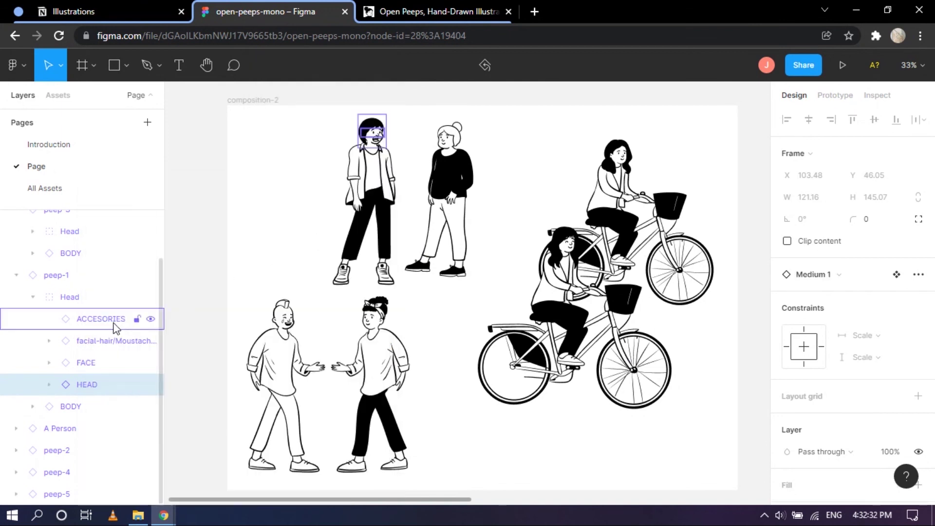
Change peep-1's hairstyle to Medium Bangs 3 by swapping the HEAD instance
right_click(90, 384)
mouse_move(174, 377)
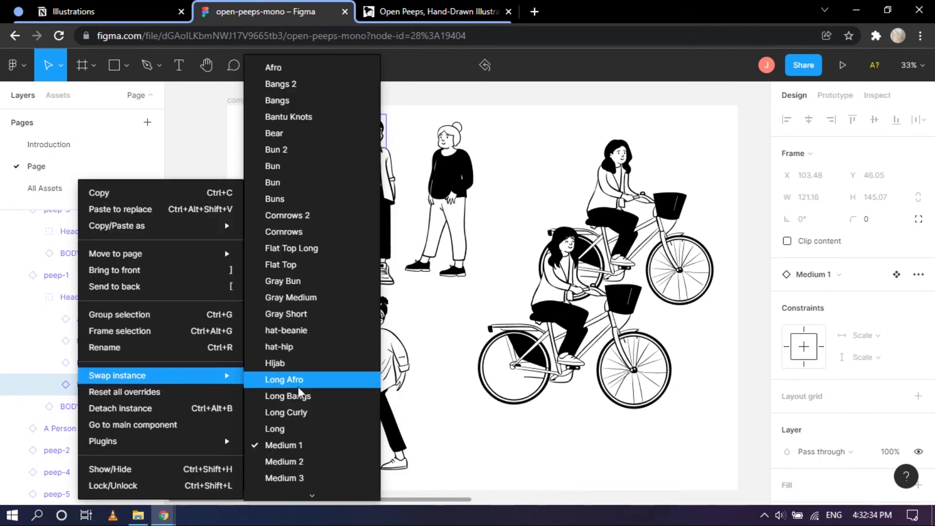
scroll(312, 385, down, 5)
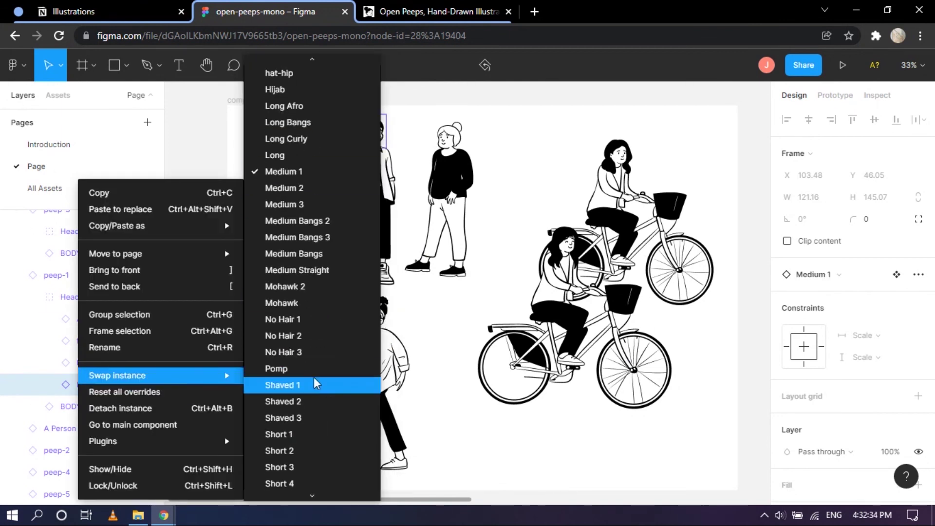
click(321, 239)
Swap the HEAD instance of peep-1 for the Medium Straight hairstyle
right_click(99, 384)
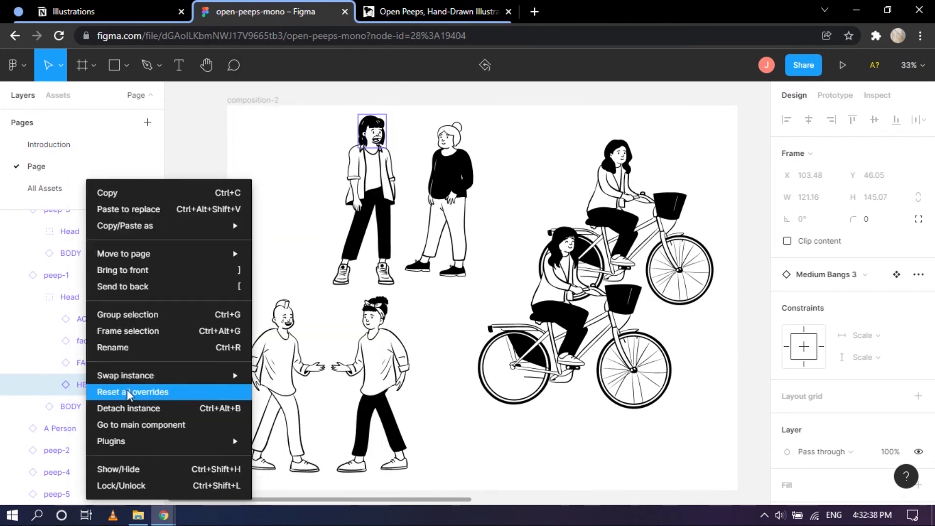
mouse_move(215, 375)
scroll(335, 374, down, 5)
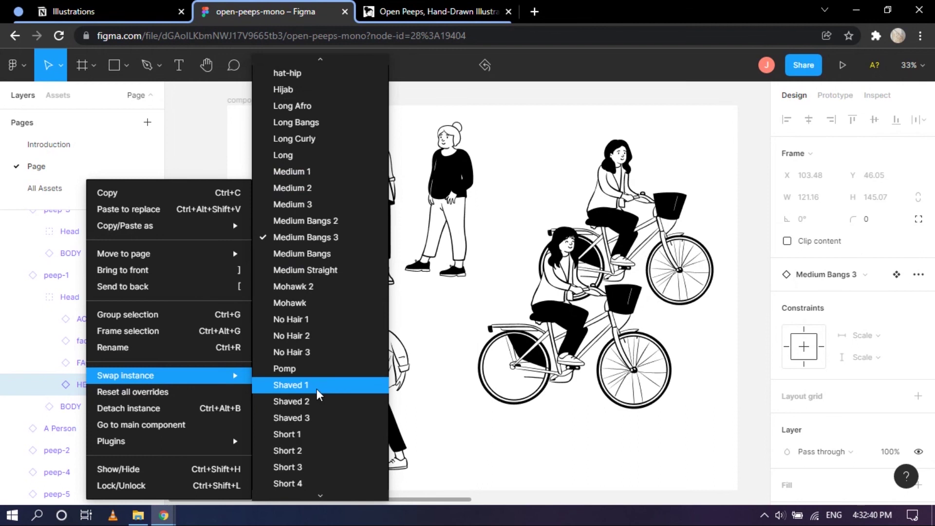
click(326, 268)
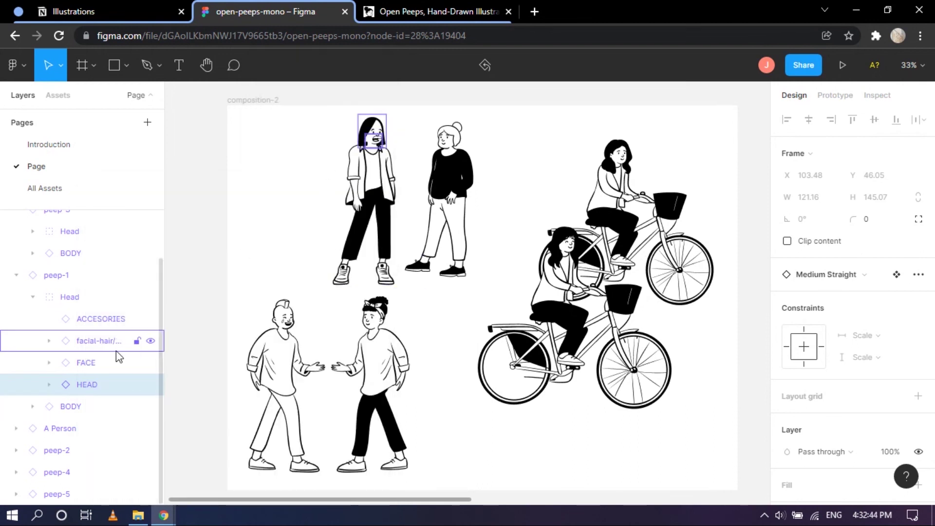
Remove peep-1's moustache by swapping its facial-hair instance for None, and clear the selection
click(100, 345)
right_click(98, 348)
mouse_move(181, 379)
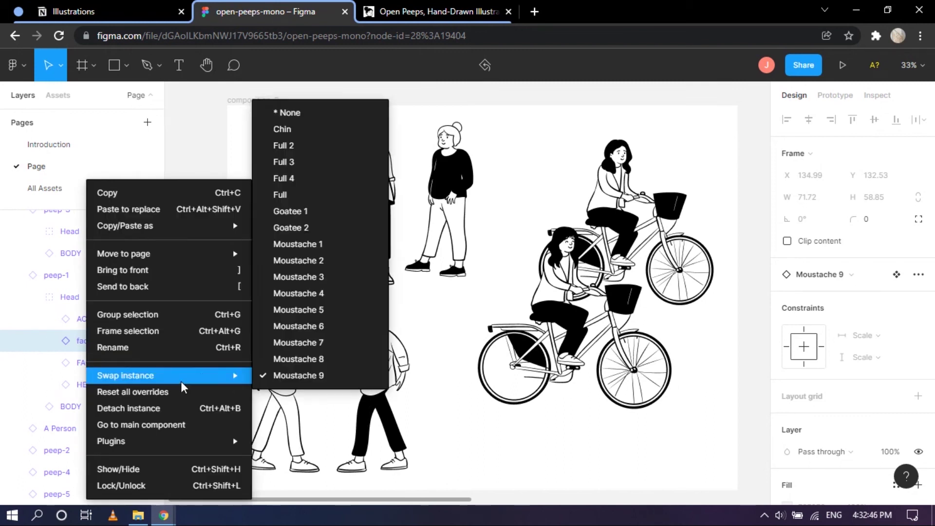
click(307, 116)
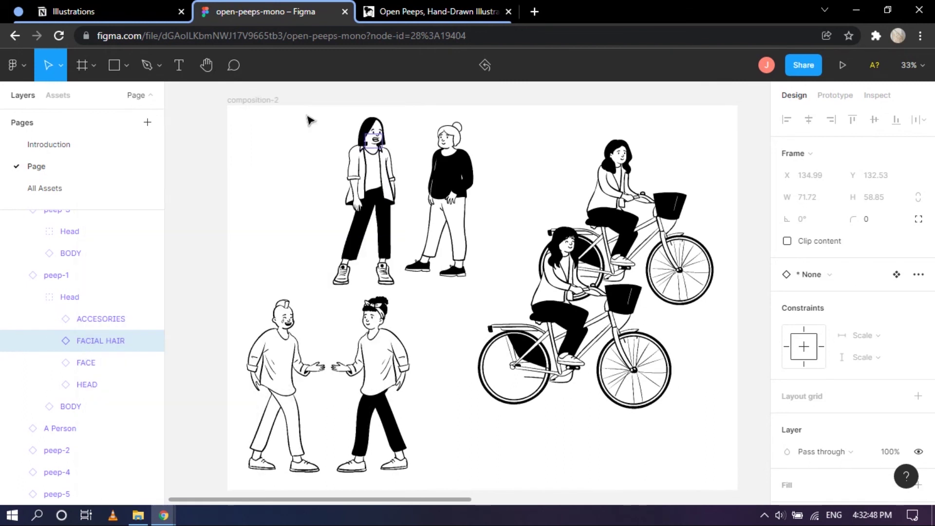
click(267, 189)
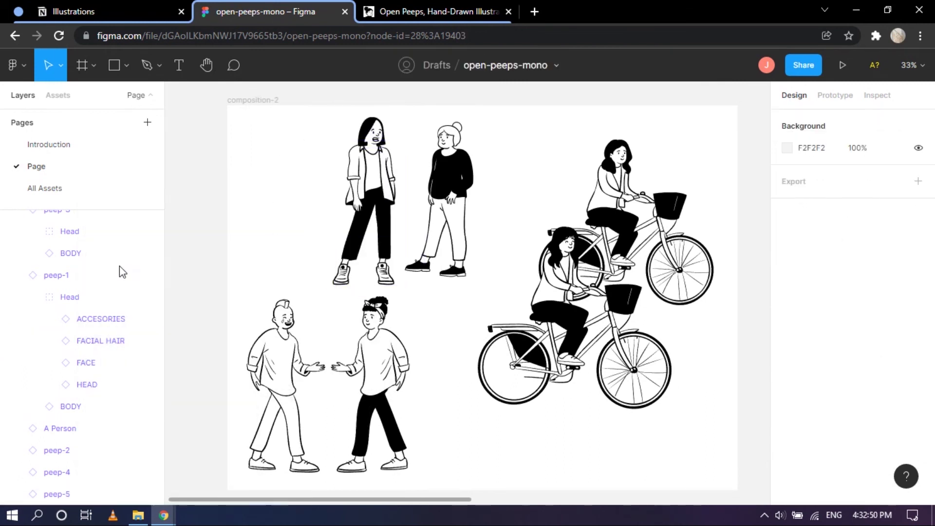
Collapse the peep-1 and peep-3 layers in composition-2 and select the peep-4 character with the gray bun
click(33, 298)
click(16, 331)
click(68, 334)
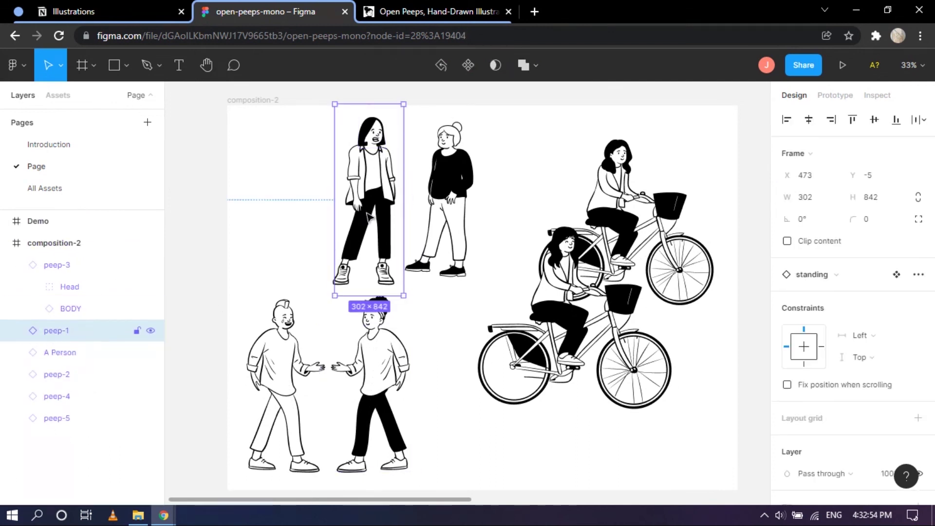
click(69, 265)
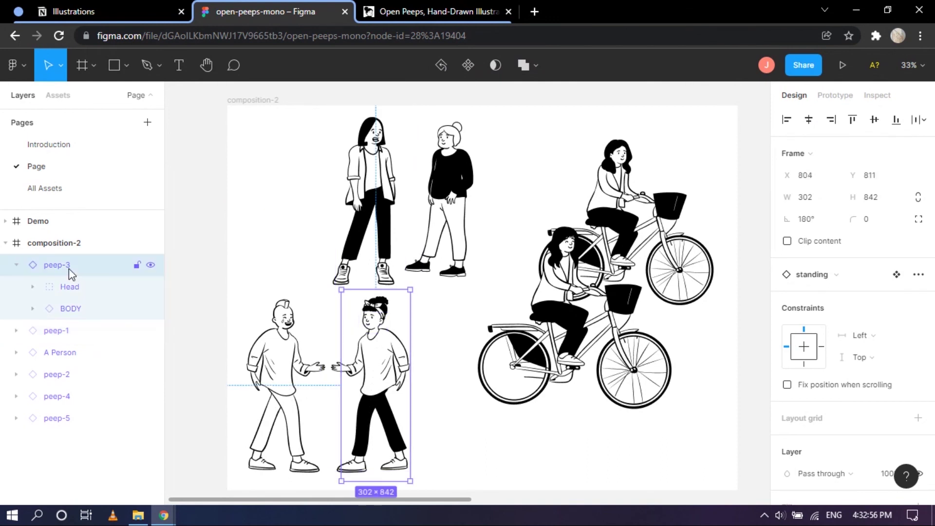
click(462, 171)
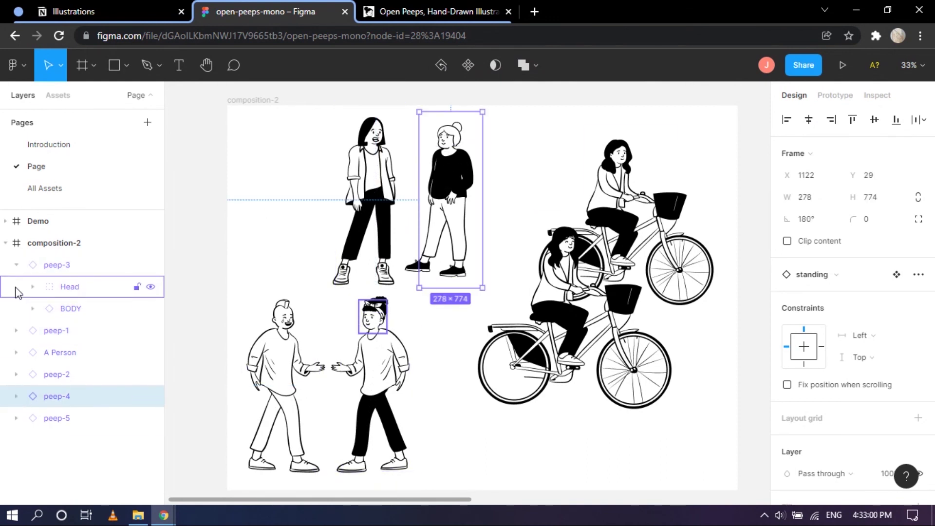
click(16, 265)
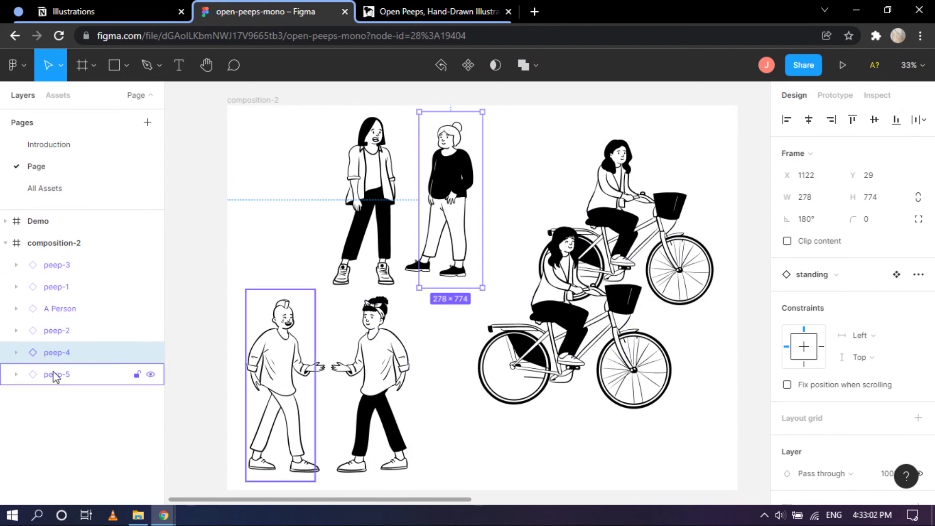
Expand peep-4 and swap its standing body pose for polka_dots
click(16, 353)
click(85, 397)
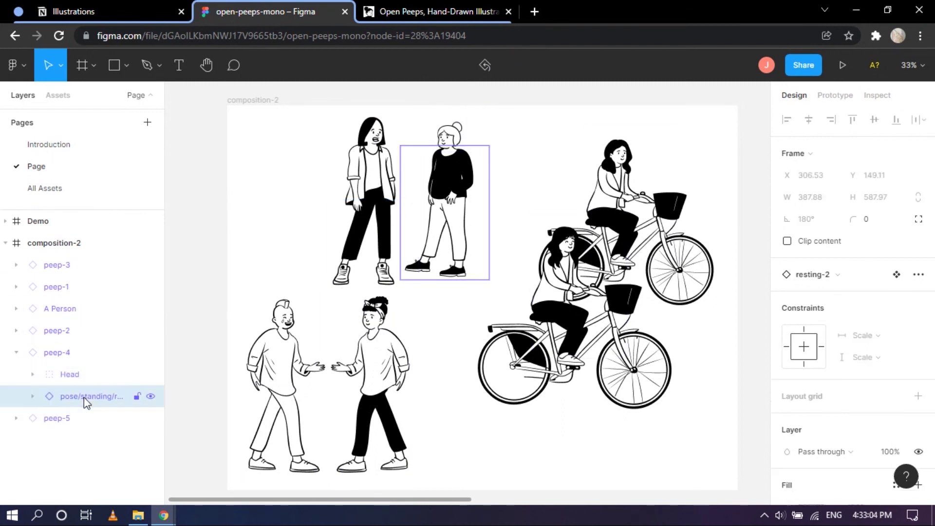
right_click(84, 398)
mouse_move(175, 376)
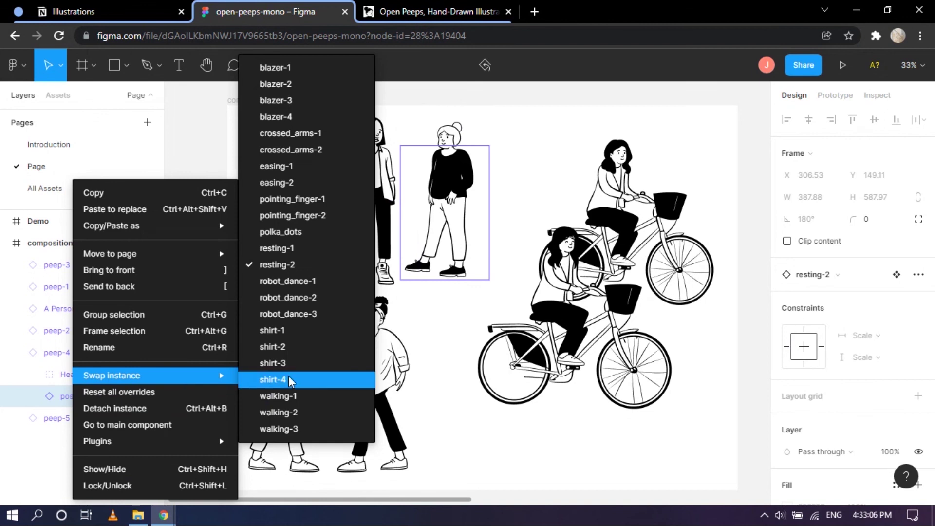
click(314, 235)
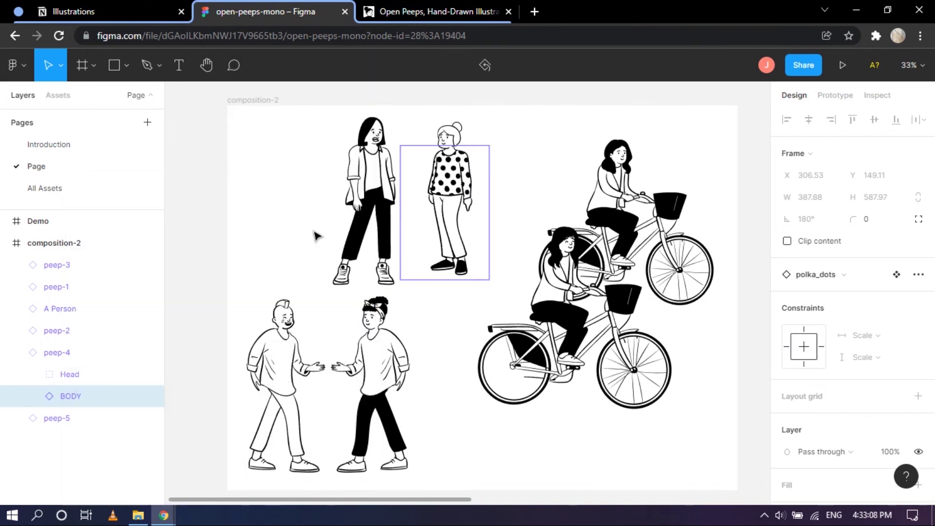
Swap the BODY instance of peep-4 for the blazer-4 pose
right_click(72, 398)
mouse_move(155, 375)
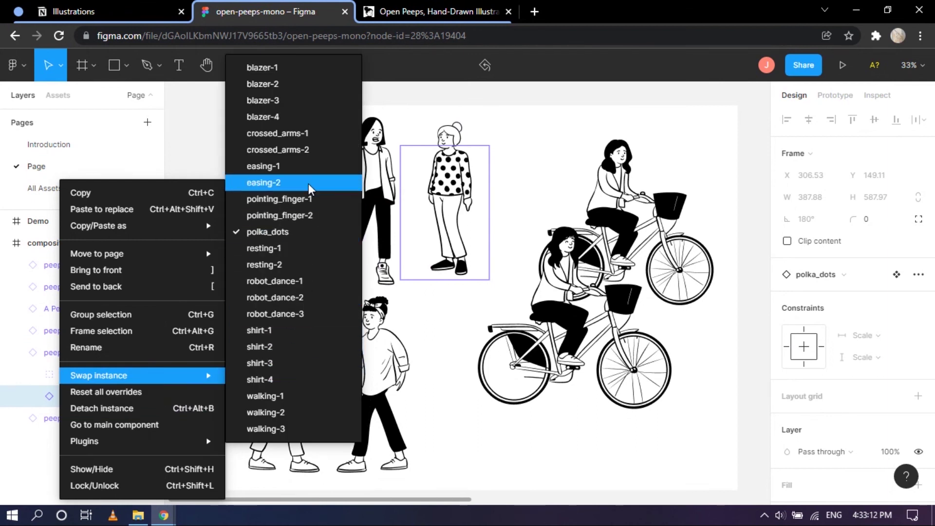
click(304, 116)
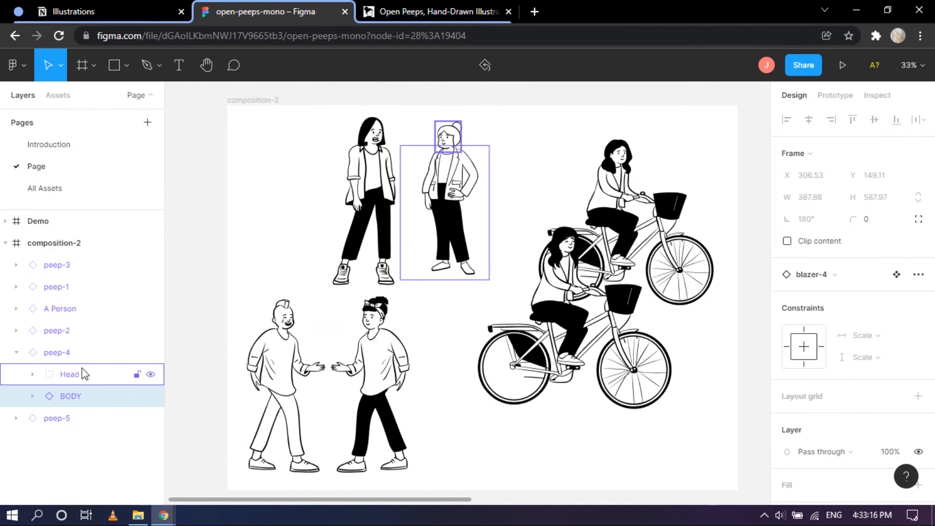
Expand peep-4's Head group and swap its Gray Bun head for the Long Bangs hairstyle
click(32, 374)
scroll(78, 384, down, 1)
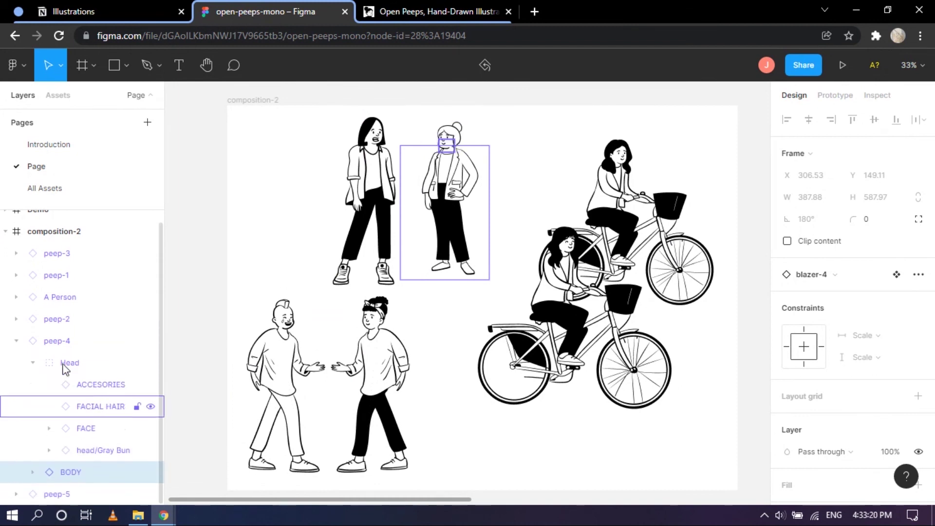
click(66, 366)
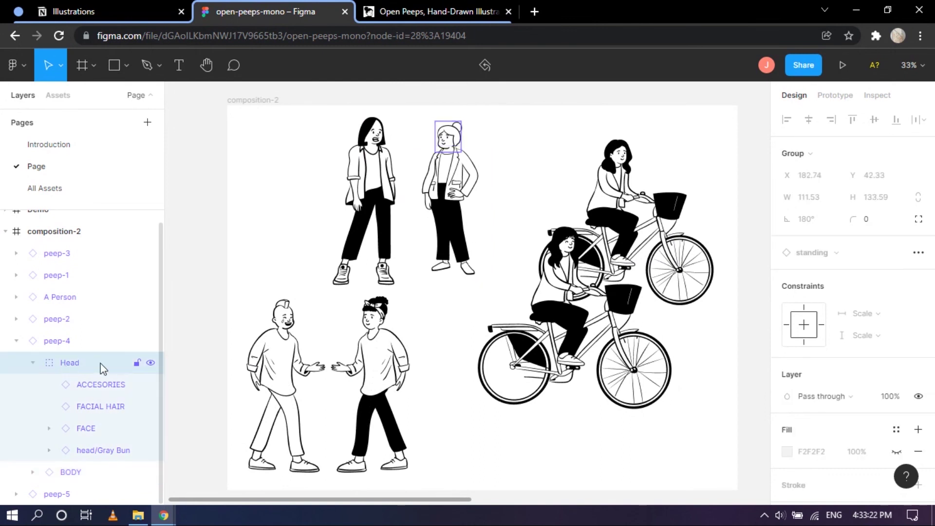
click(95, 456)
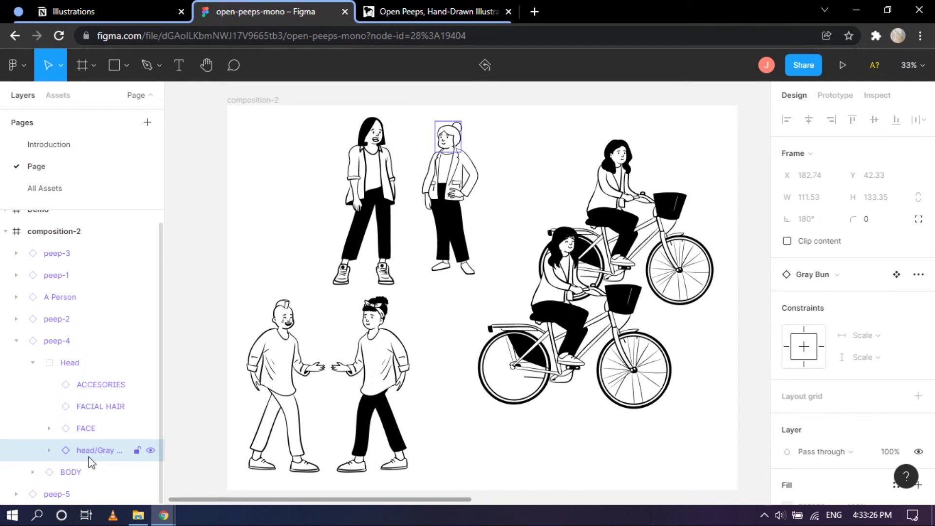
right_click(92, 453)
mouse_move(162, 379)
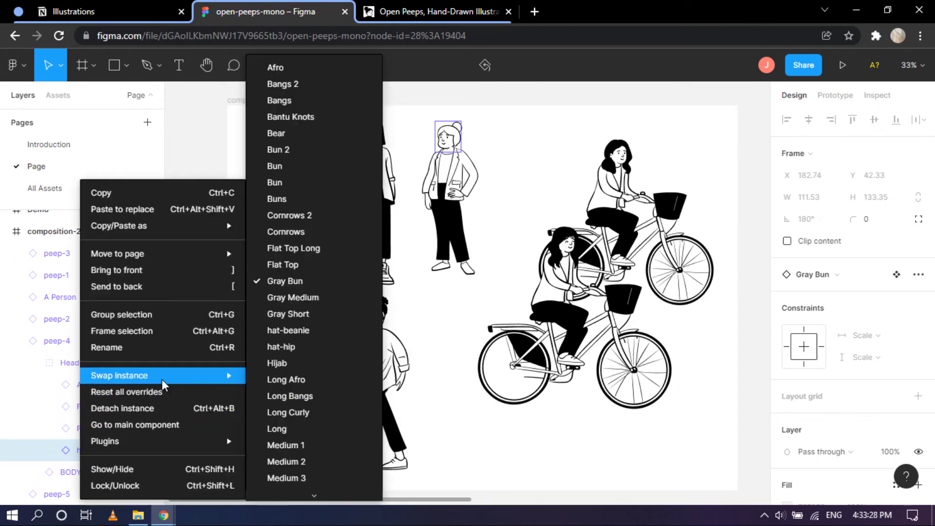
scroll(306, 379, down, 2)
scroll(306, 379, down, 1)
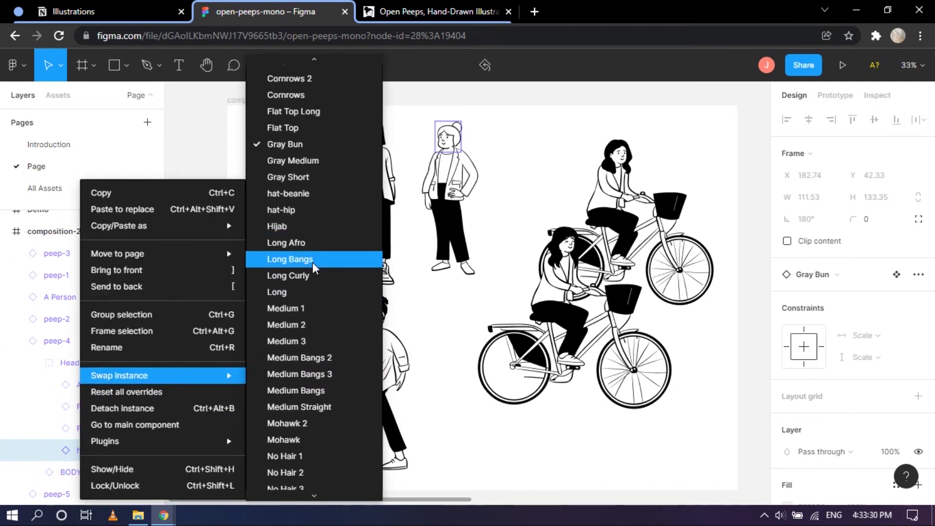
click(311, 260)
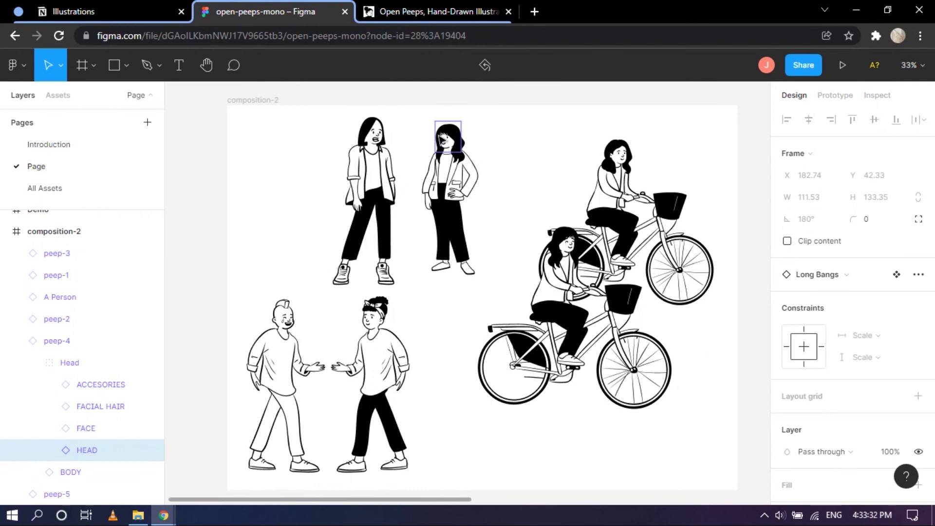
Swap the Smile face in peep-4's Head group for the Cheeky expression
click(94, 433)
right_click(94, 434)
mouse_move(194, 391)
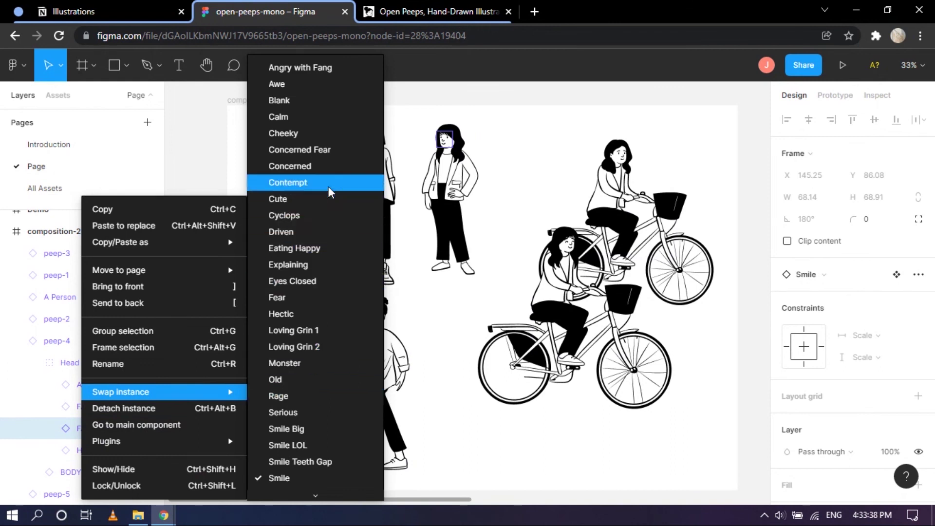
click(330, 135)
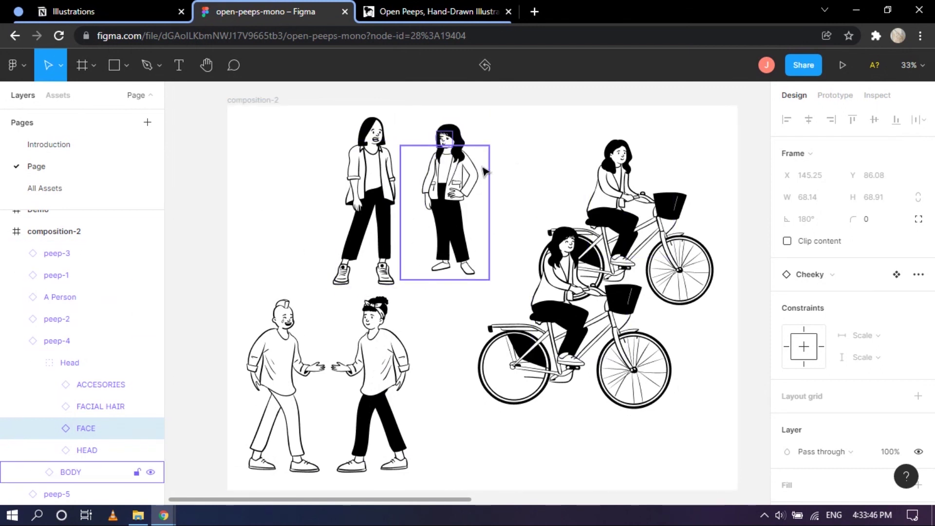
Collapse the peep-4 and composition-2 layers and clear the selection
click(33, 364)
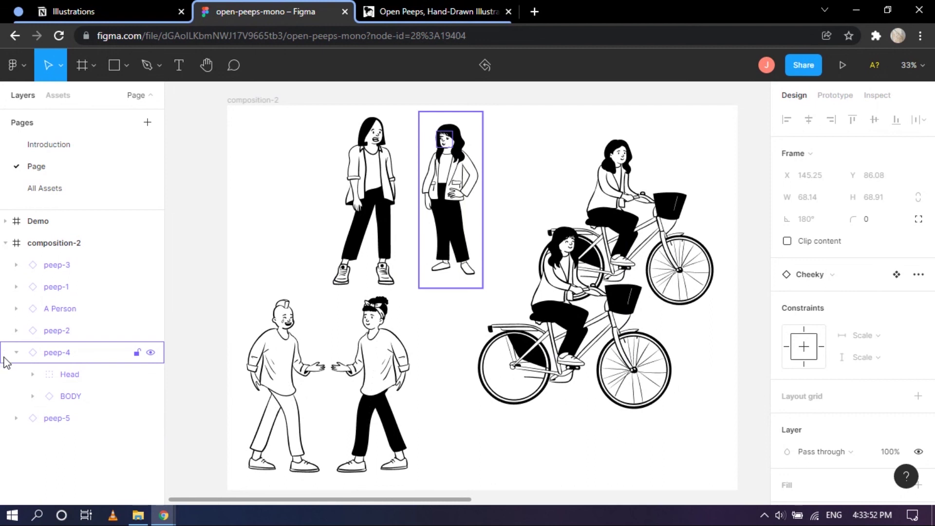
click(16, 352)
click(216, 237)
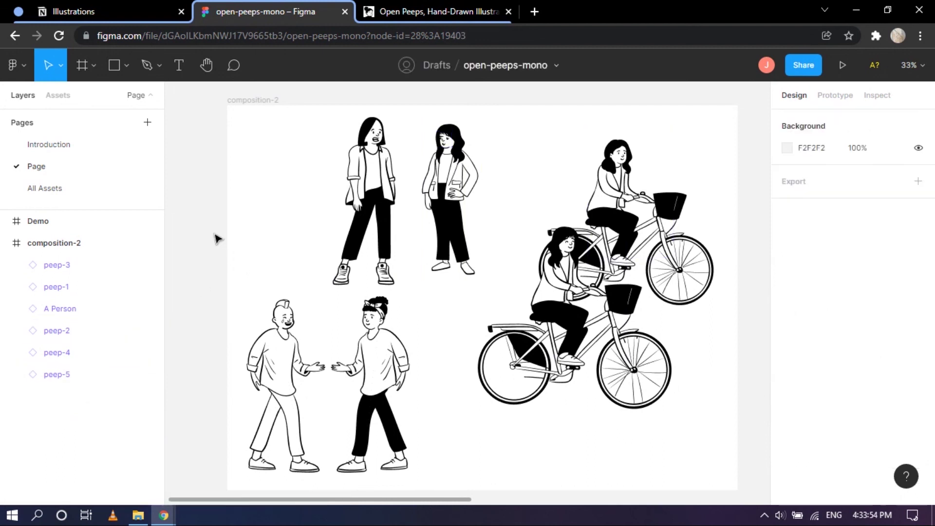
click(6, 243)
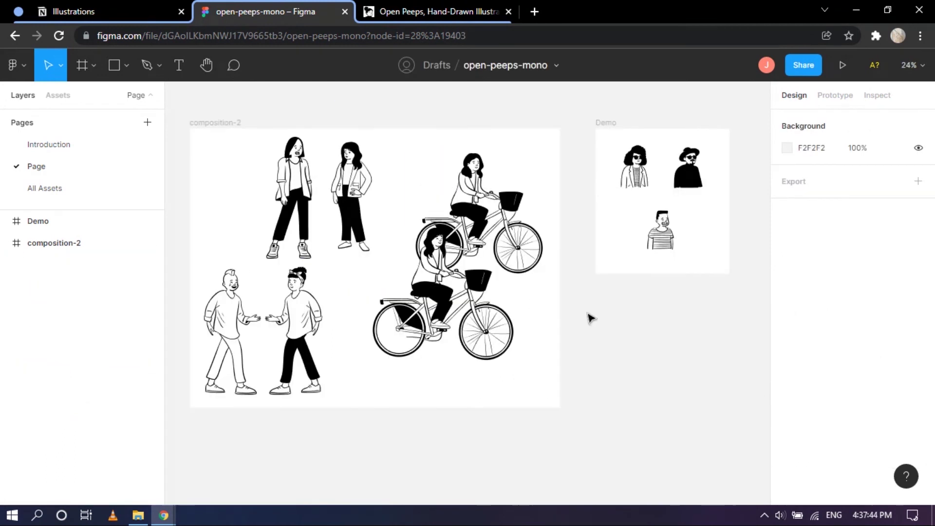